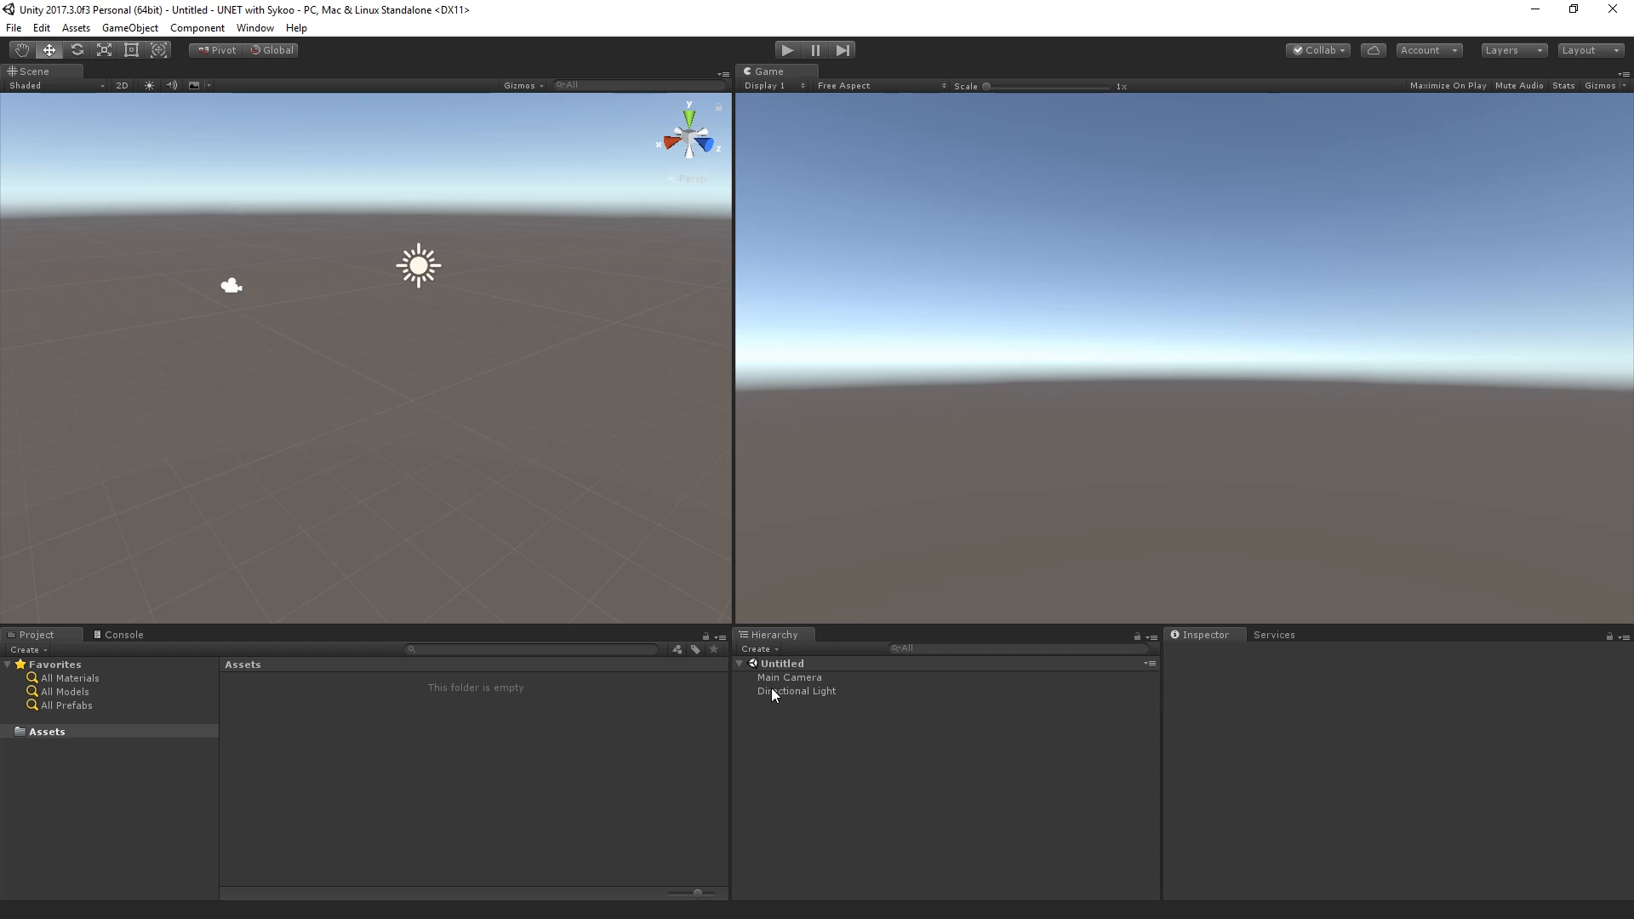
Step: Create an empty game object in the scene and name it GameManager
click(115, 30)
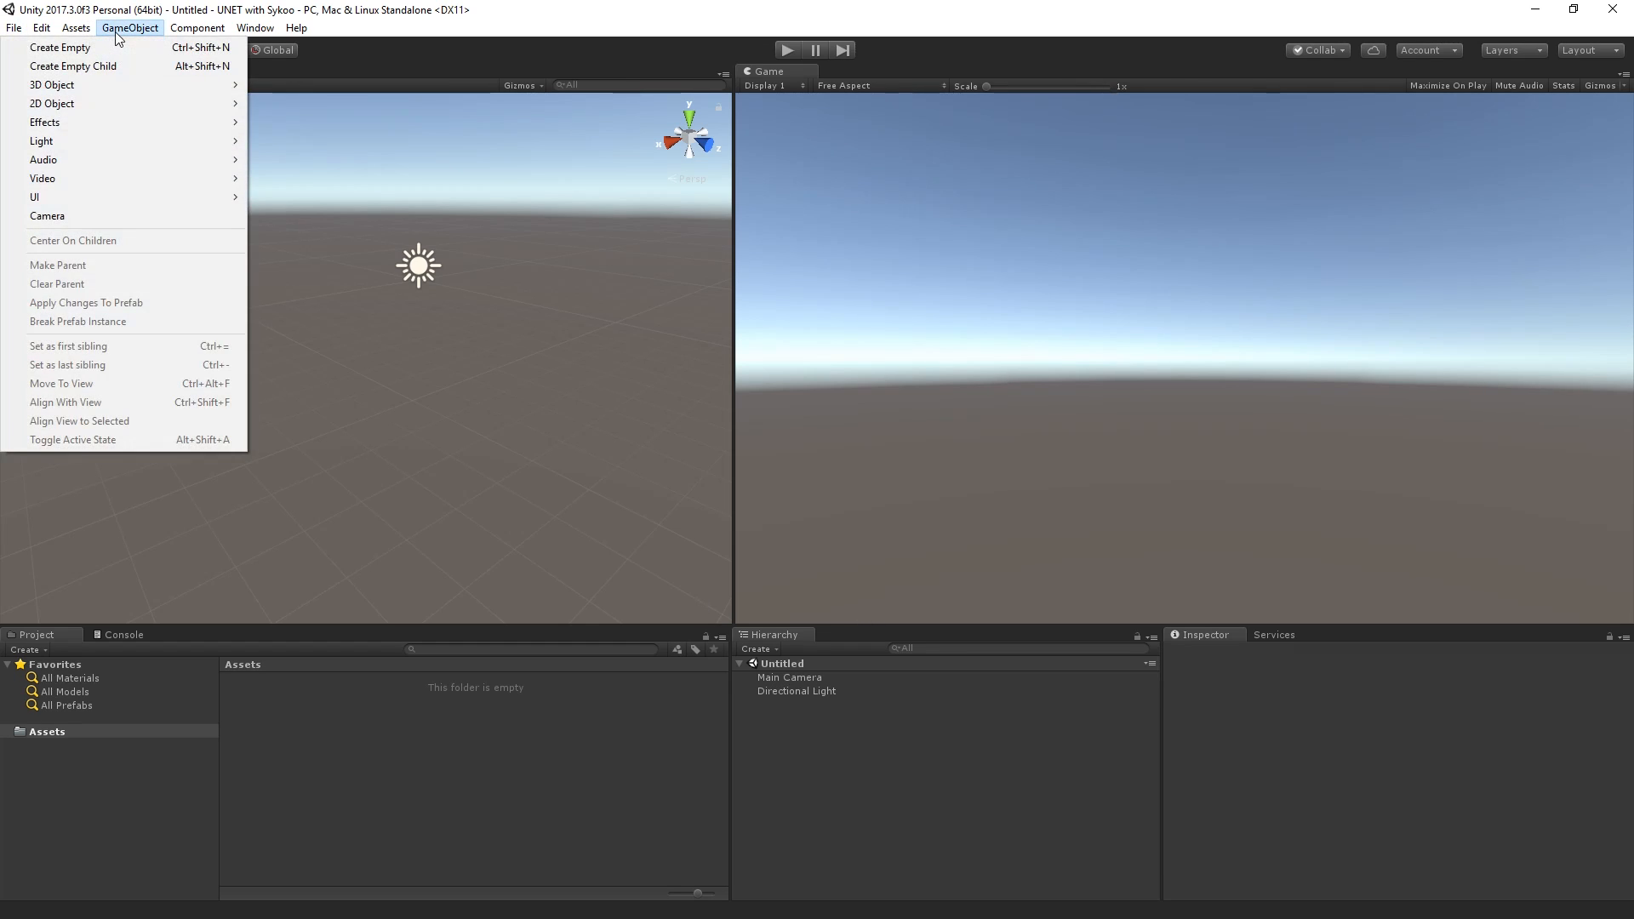
click(97, 46)
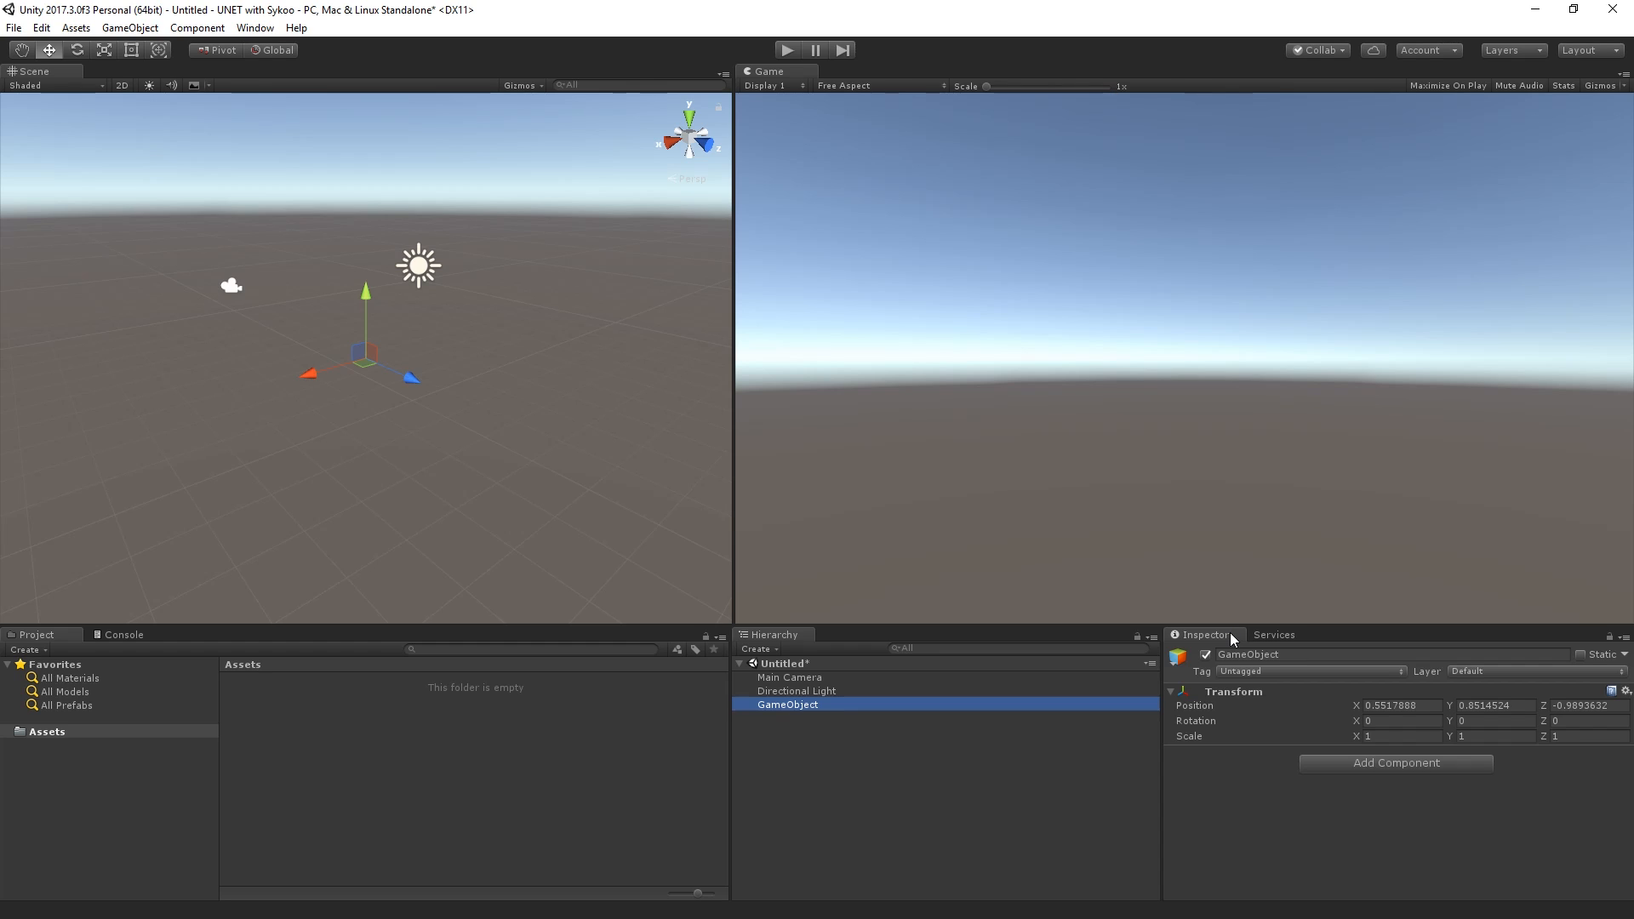
click(1289, 654)
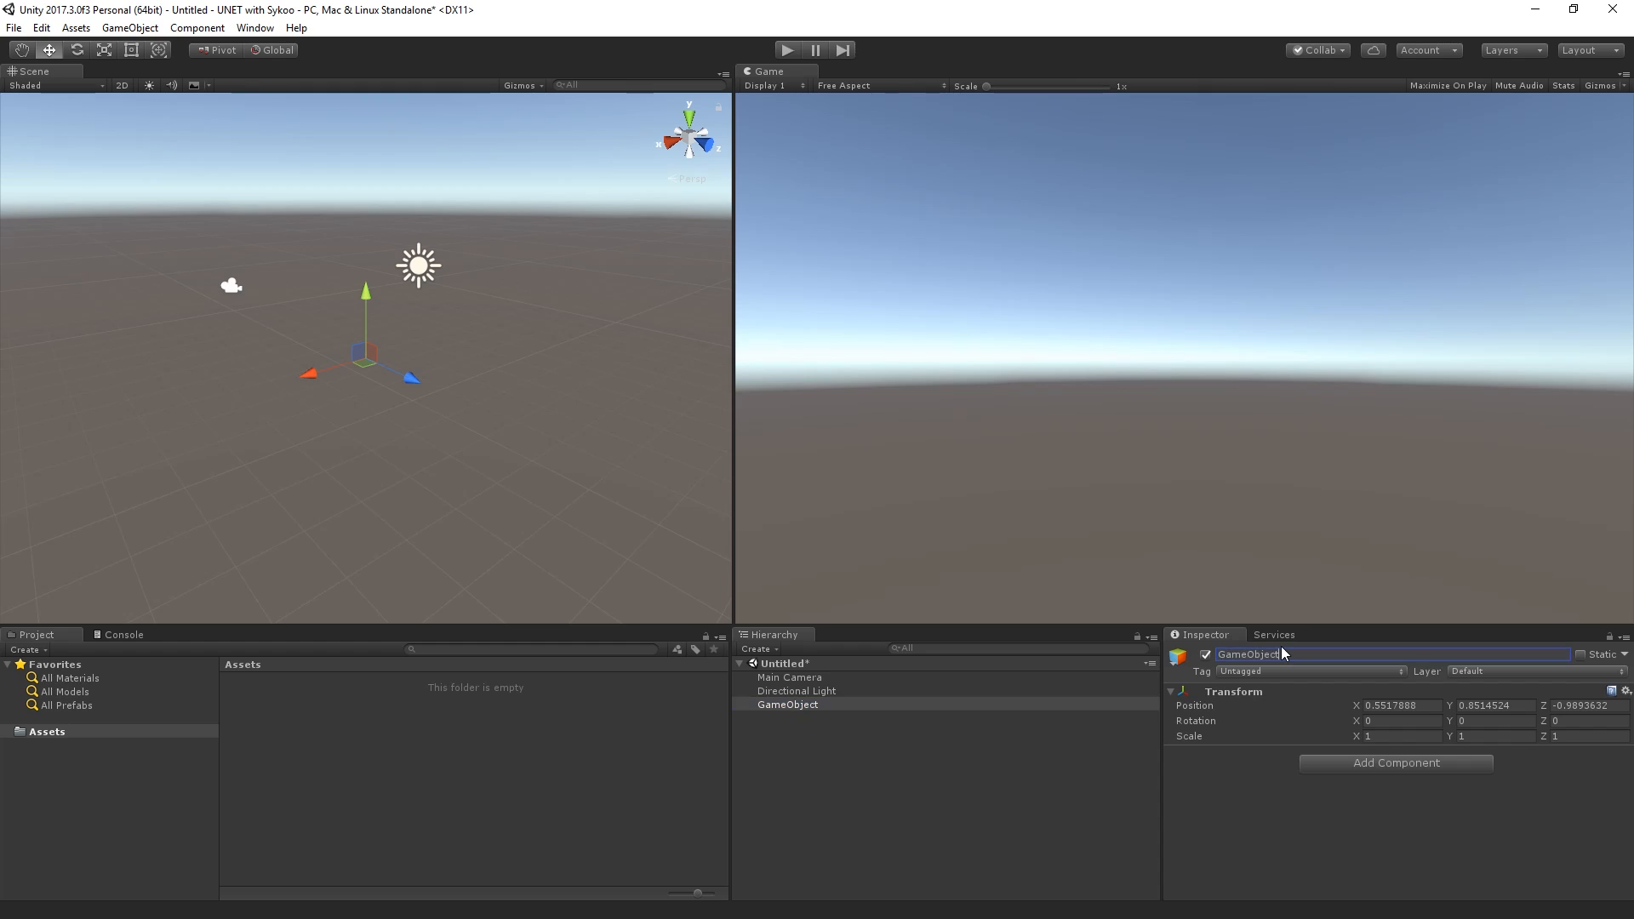
double_click(1283, 650)
text(GameManager)
key(Return)
Step: Add a NetworkManager component to the GameManager object
click(1347, 764)
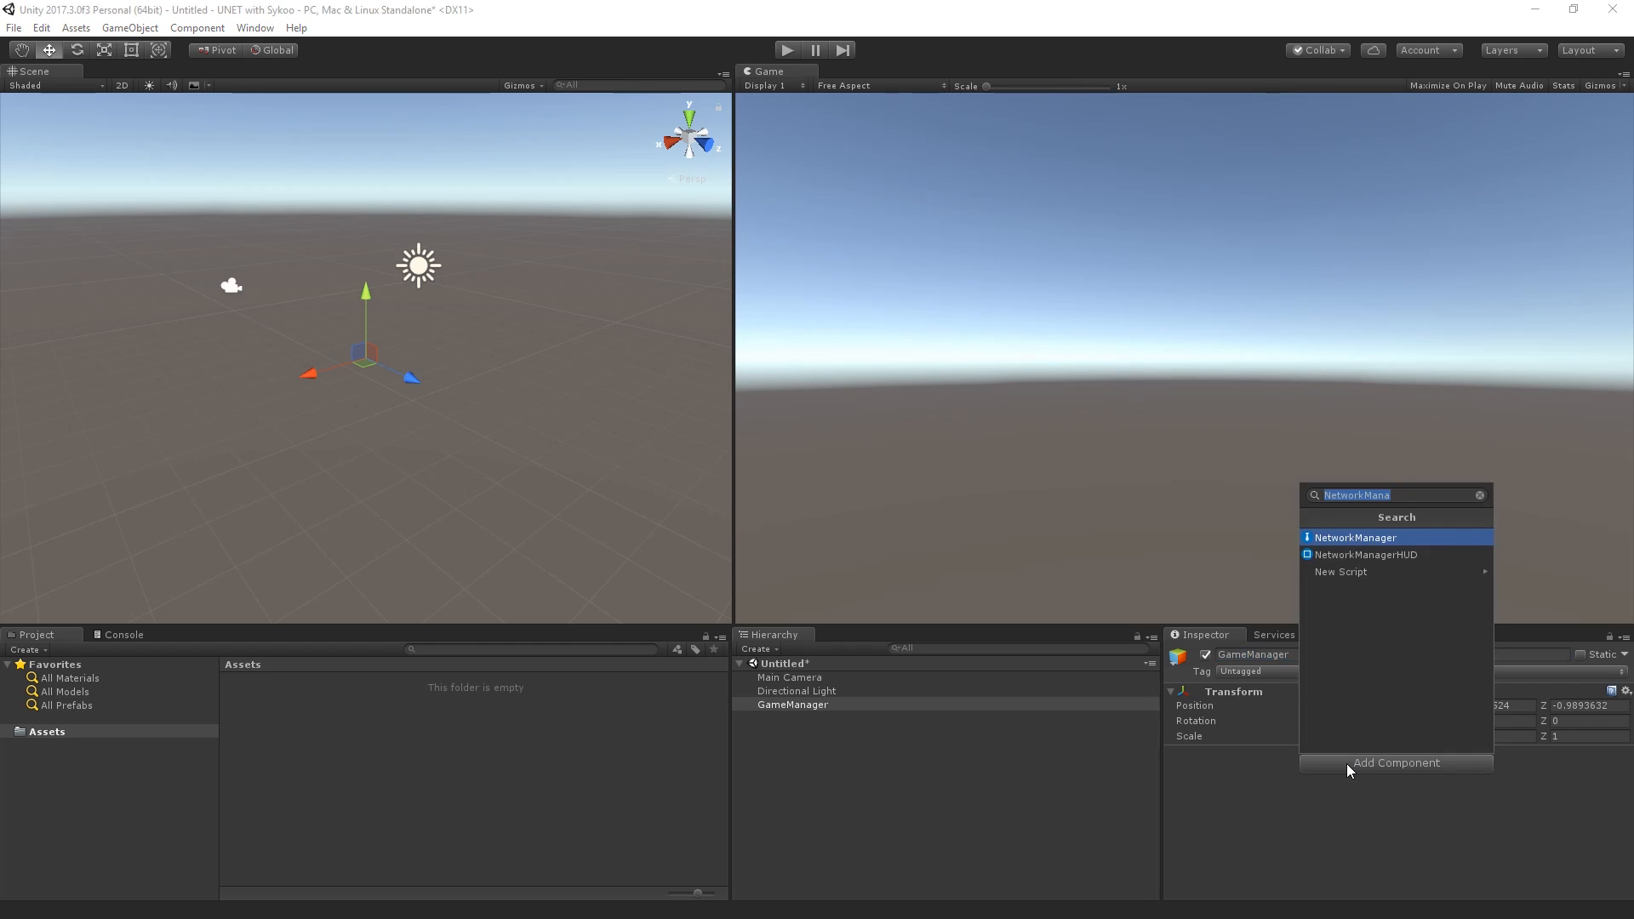
click(1333, 539)
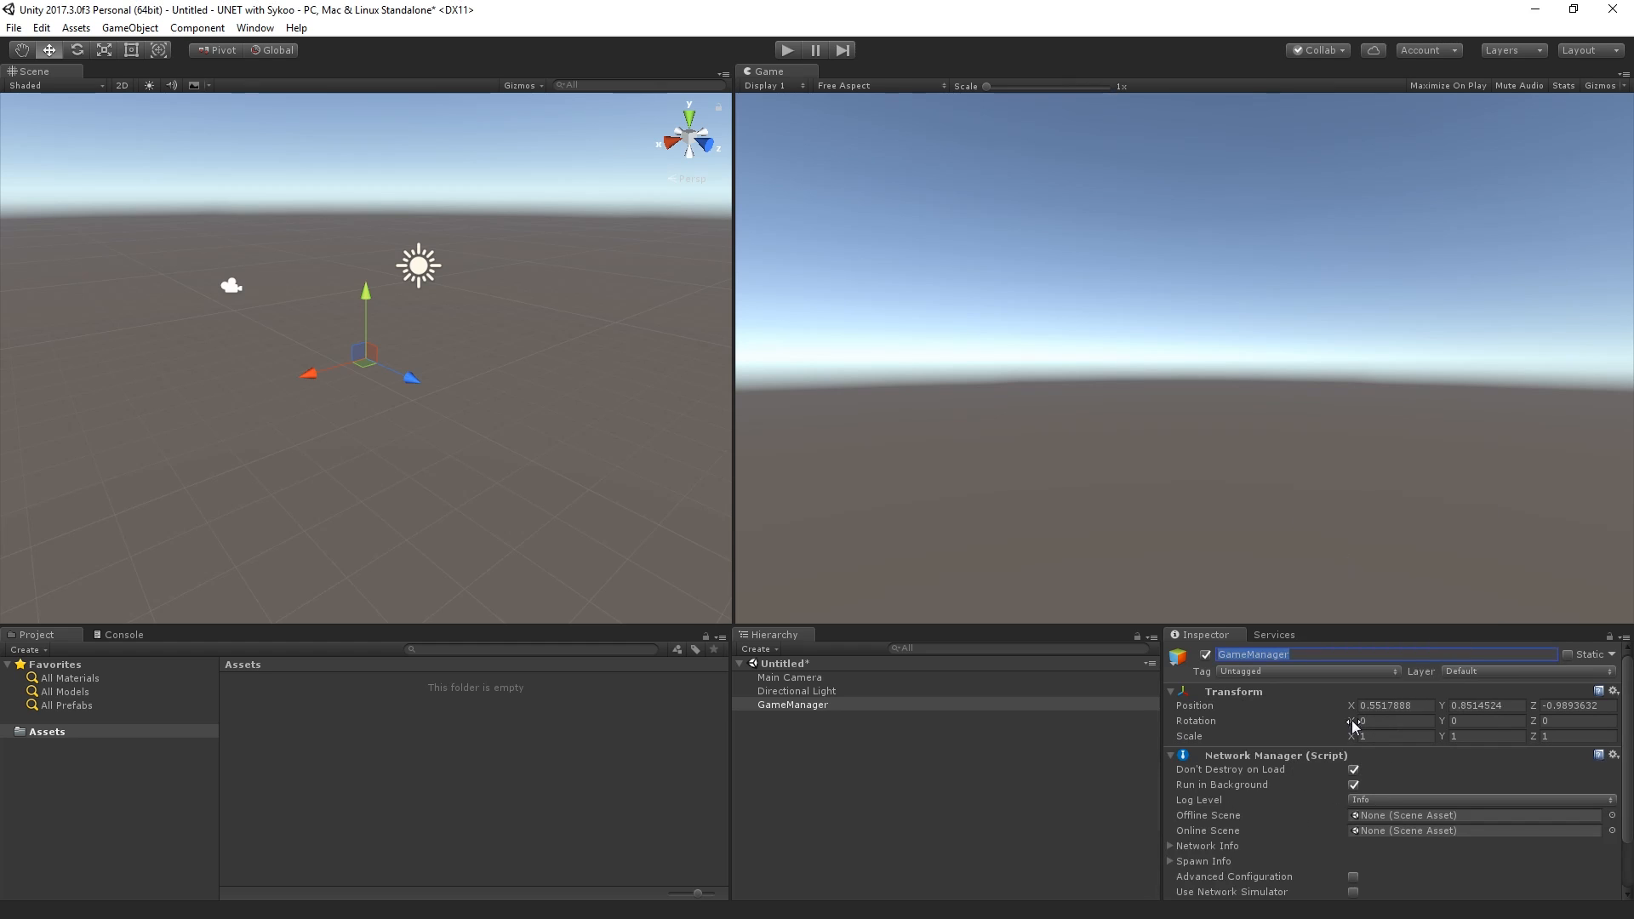
Step: Examine the Network Manager's Don't Destroy on Load, Run in Background, Log Level and Offline Scene settings
mouse_move(1265, 773)
mouse_move(1180, 848)
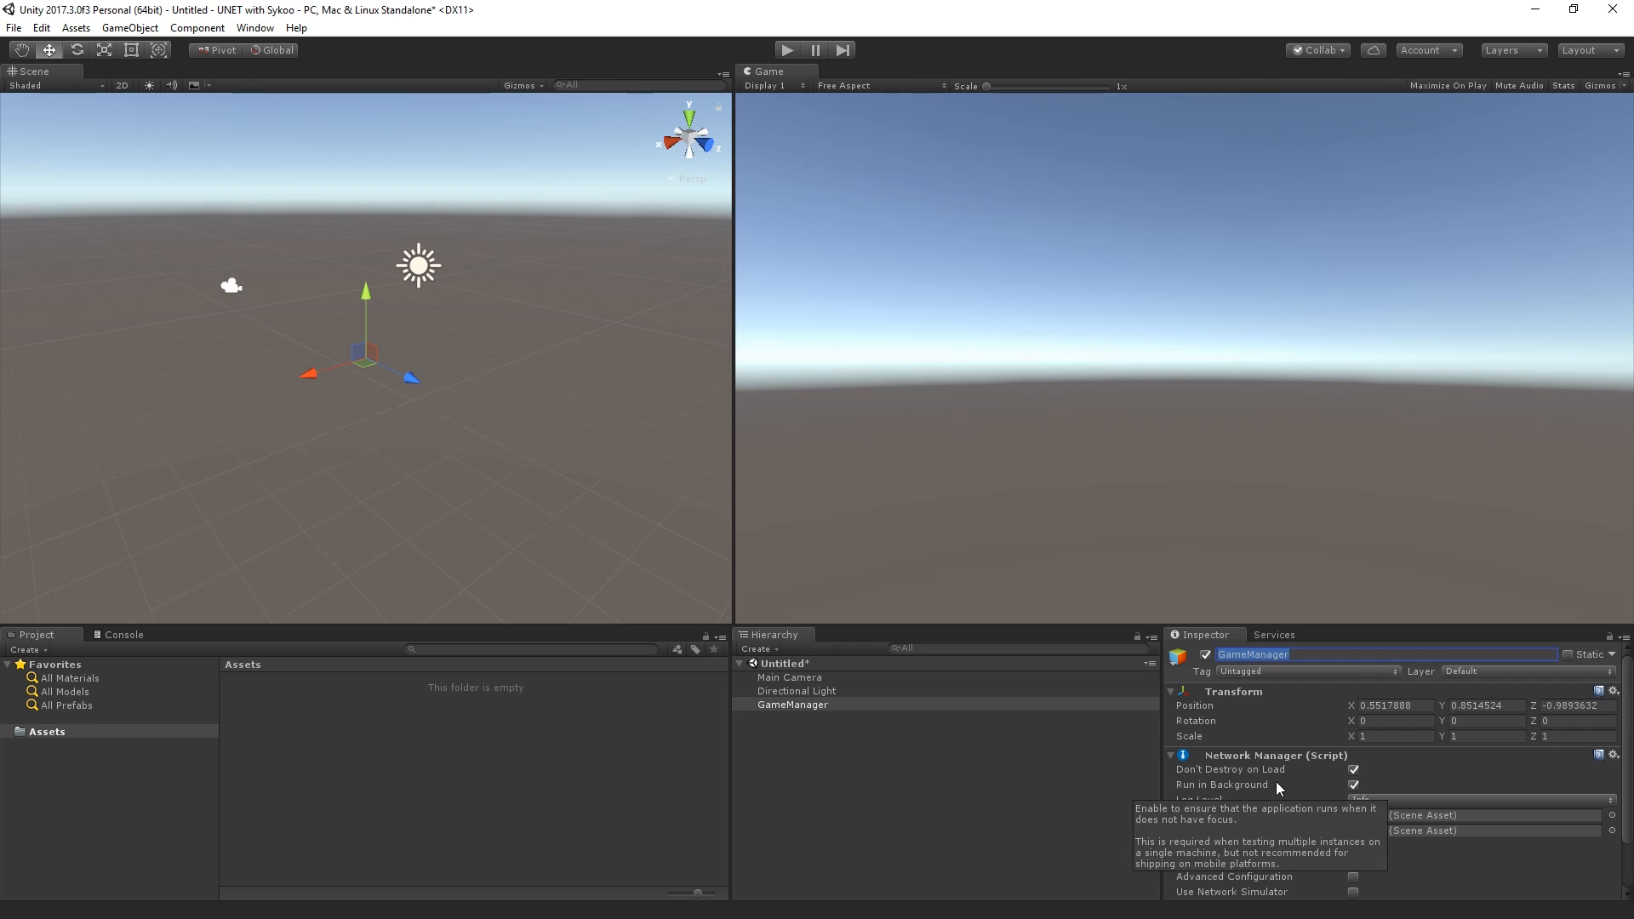
scroll(1277, 766, down, 2)
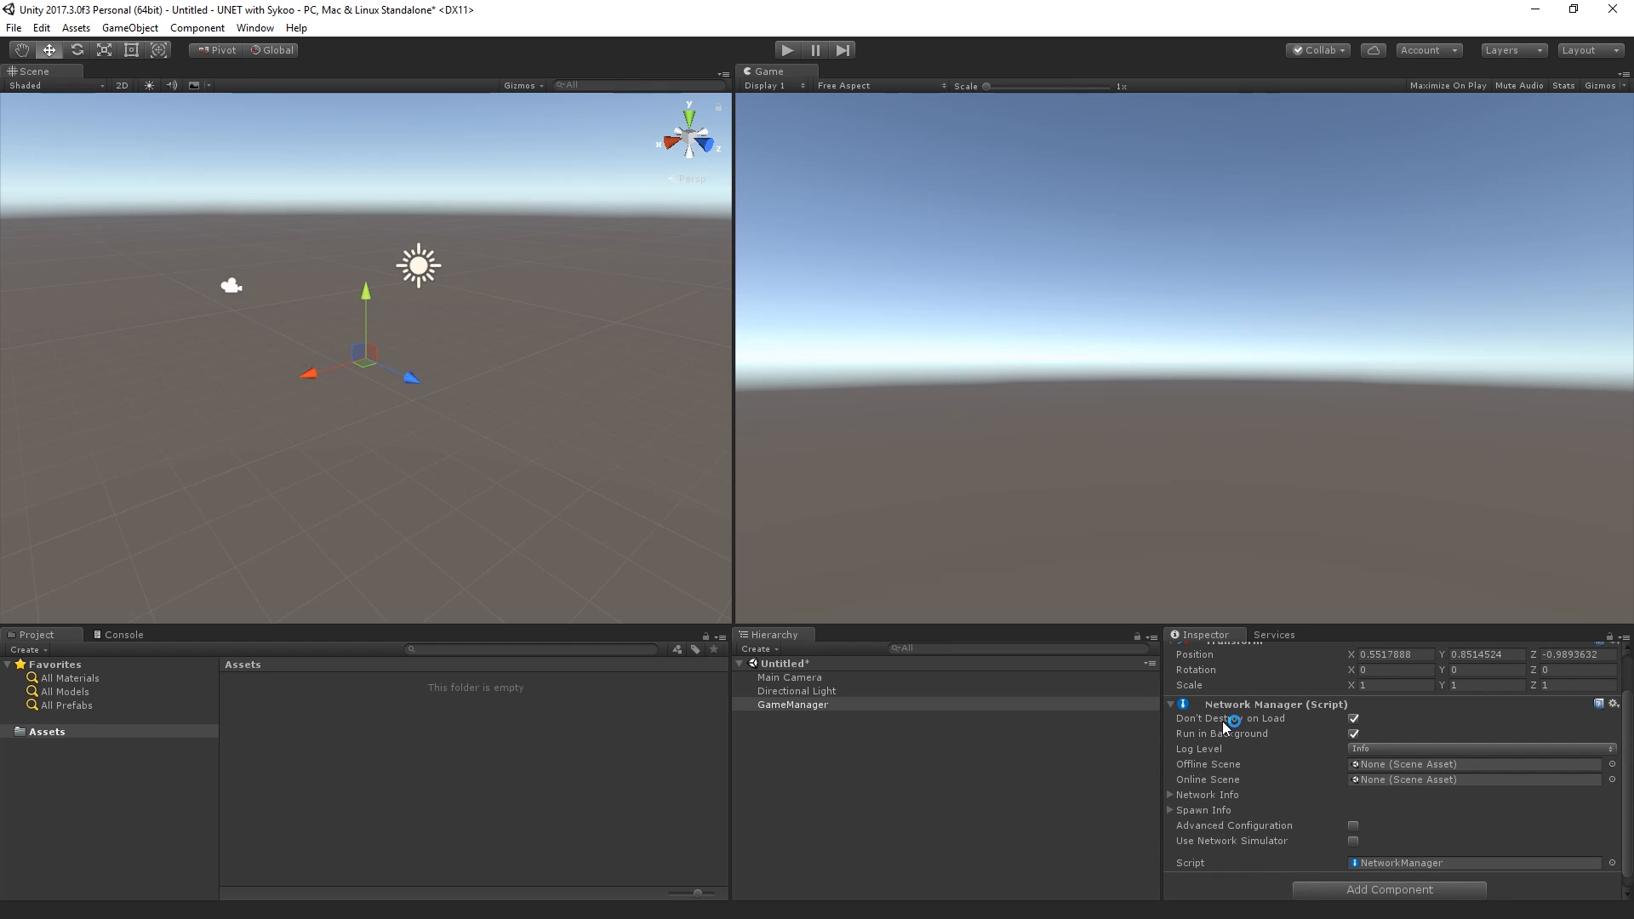
mouse_move(1284, 723)
click(1352, 734)
click(1197, 753)
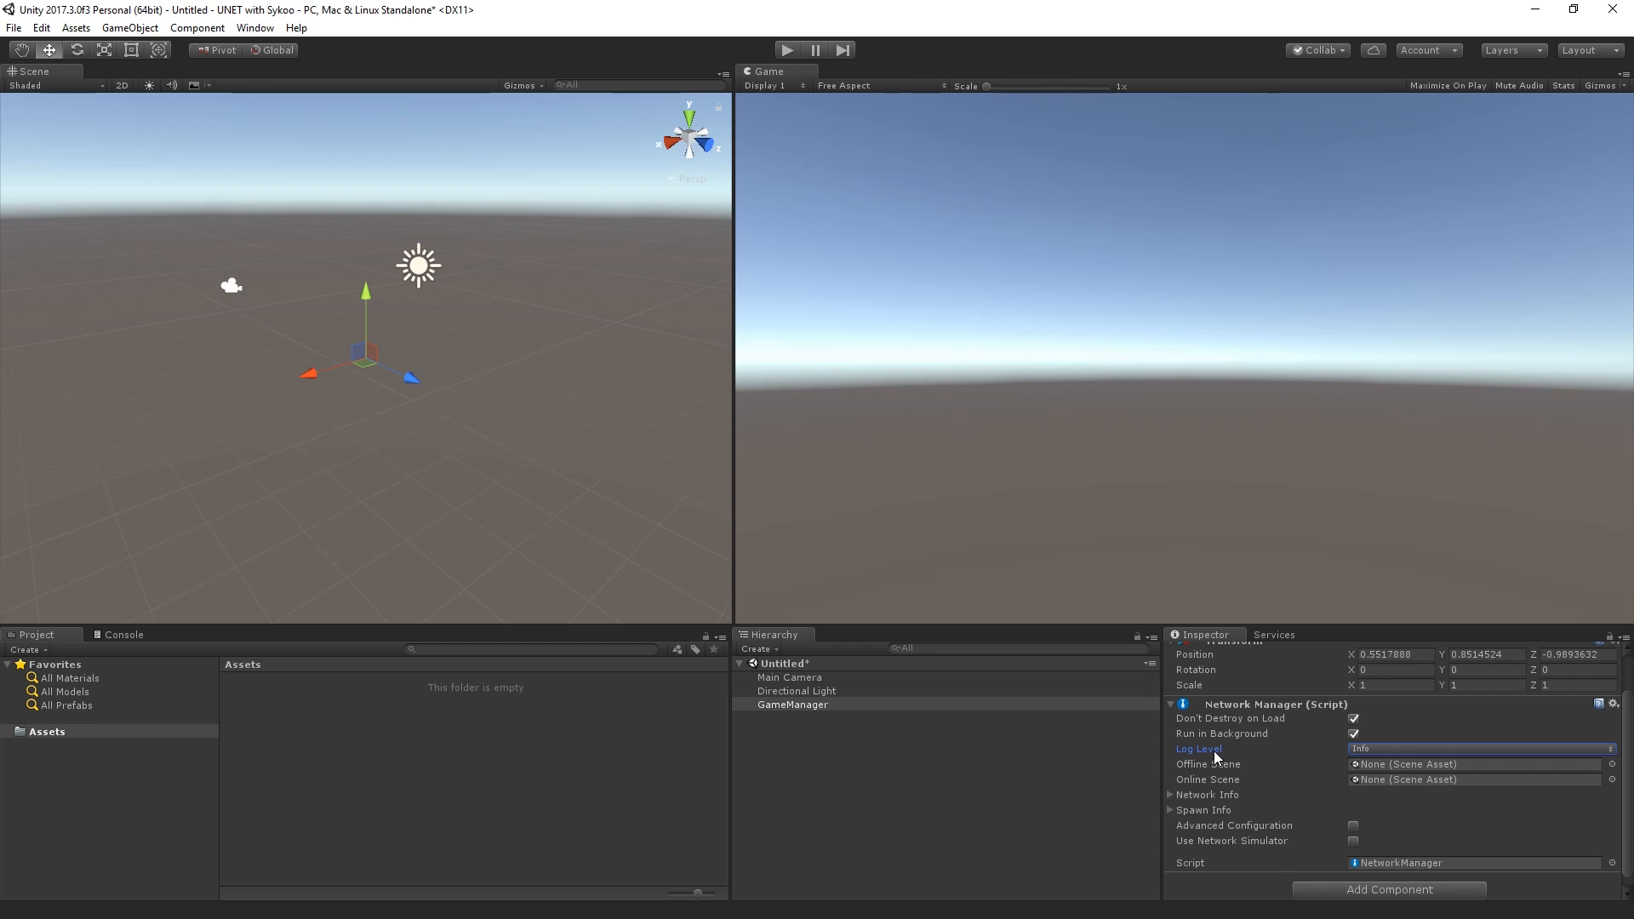
click(1371, 749)
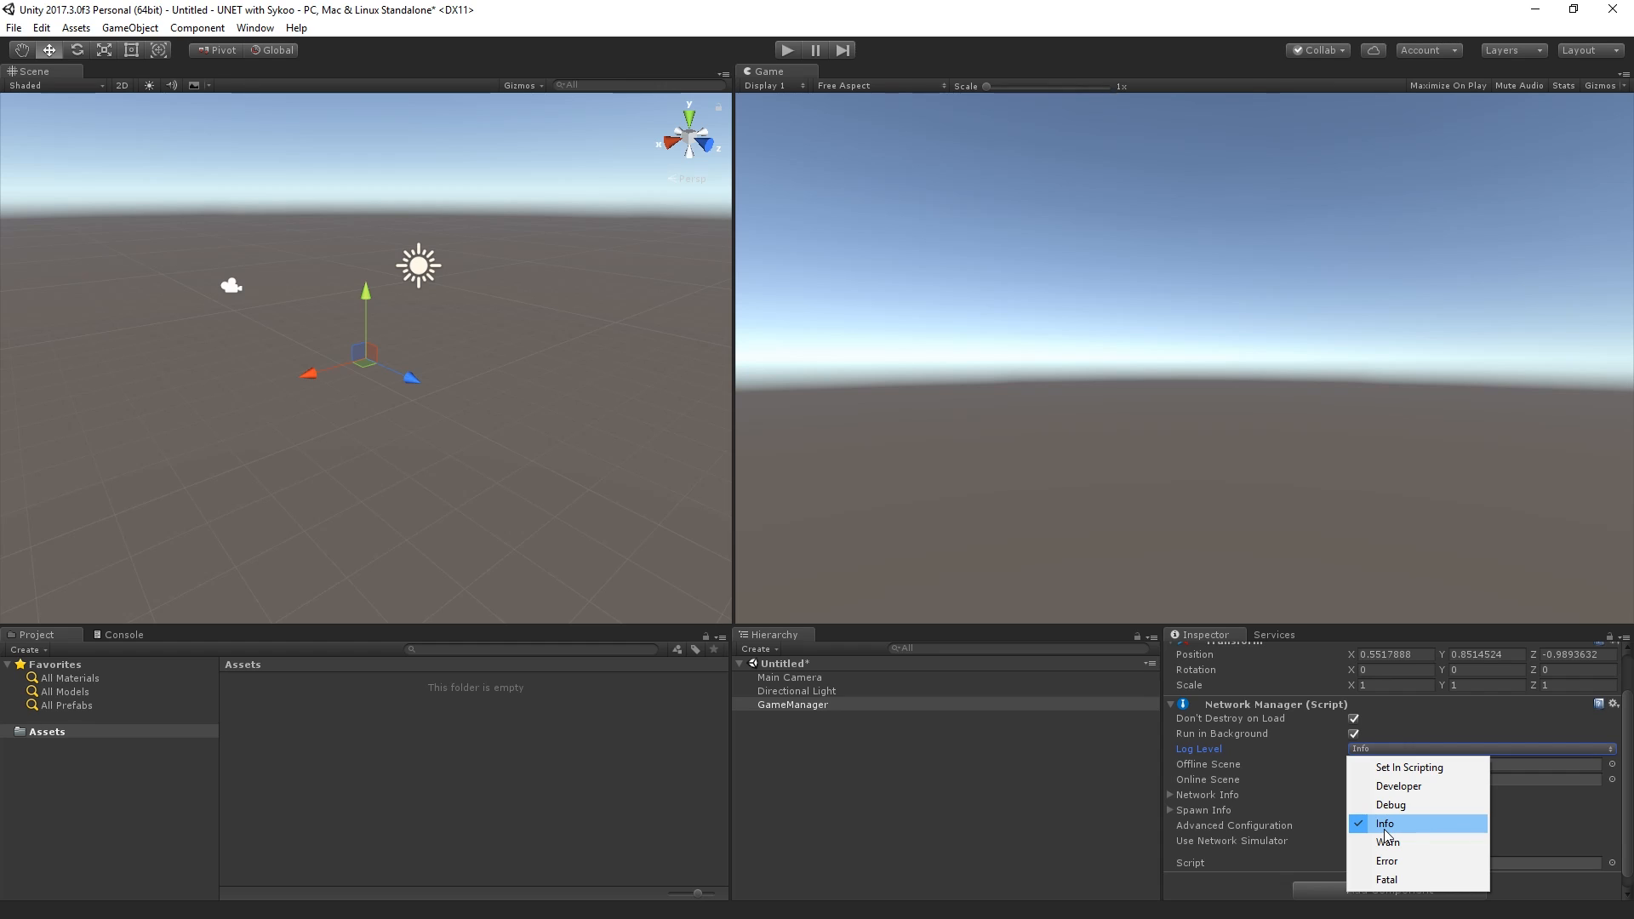
click(1224, 769)
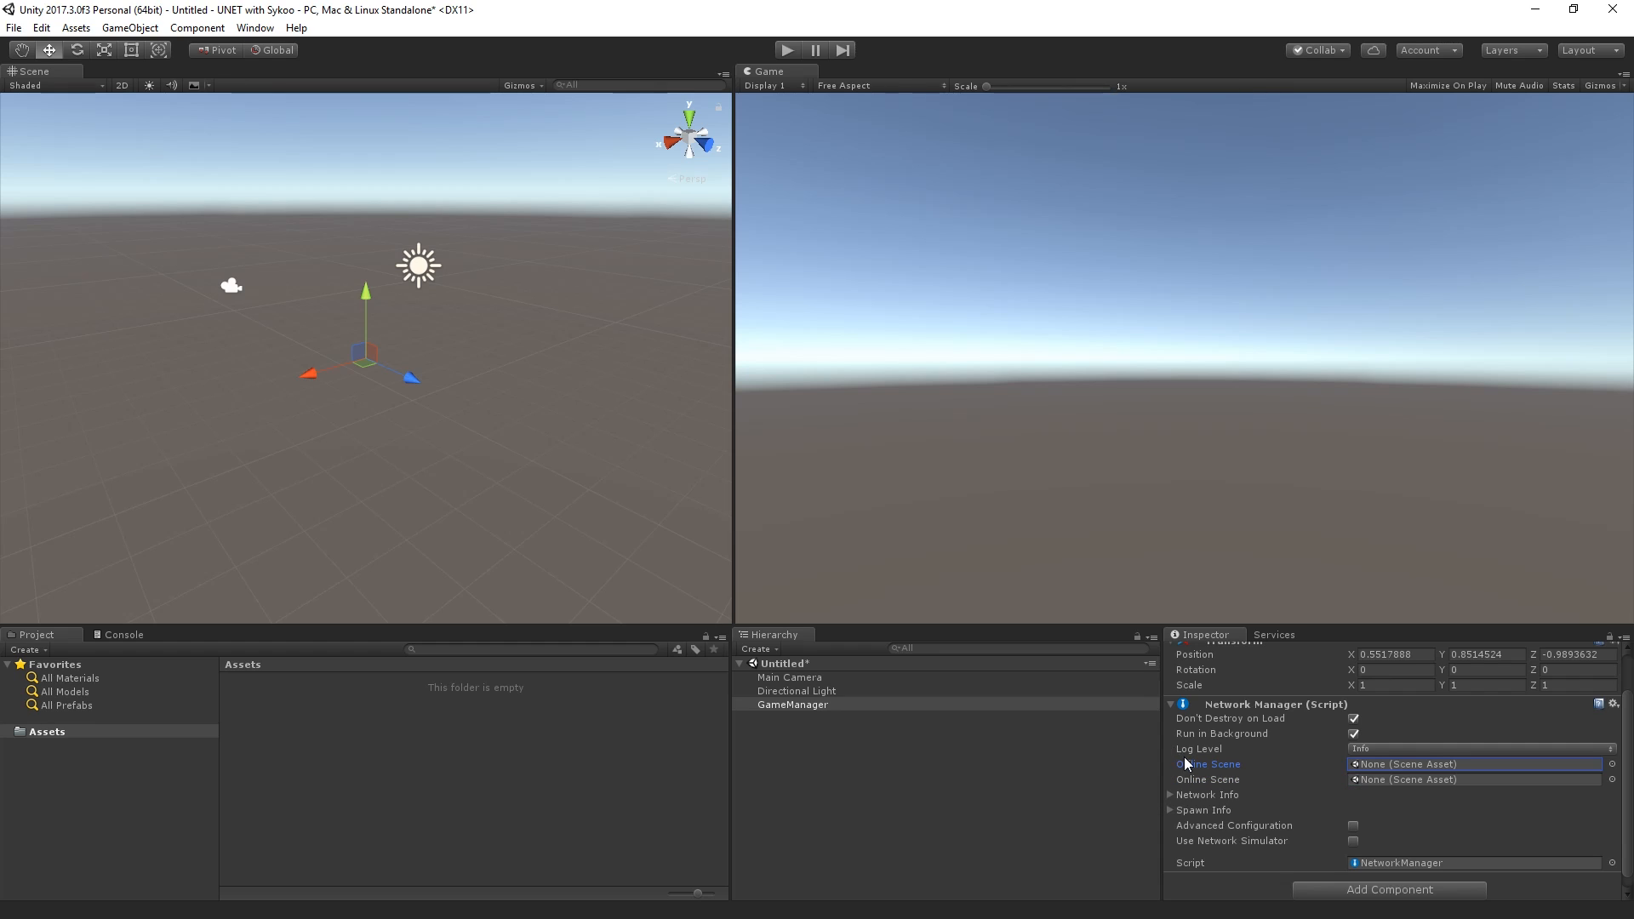
mouse_move(1183, 763)
Step: Review the Network Manager's Network Info settings and collapse that section again
click(1169, 796)
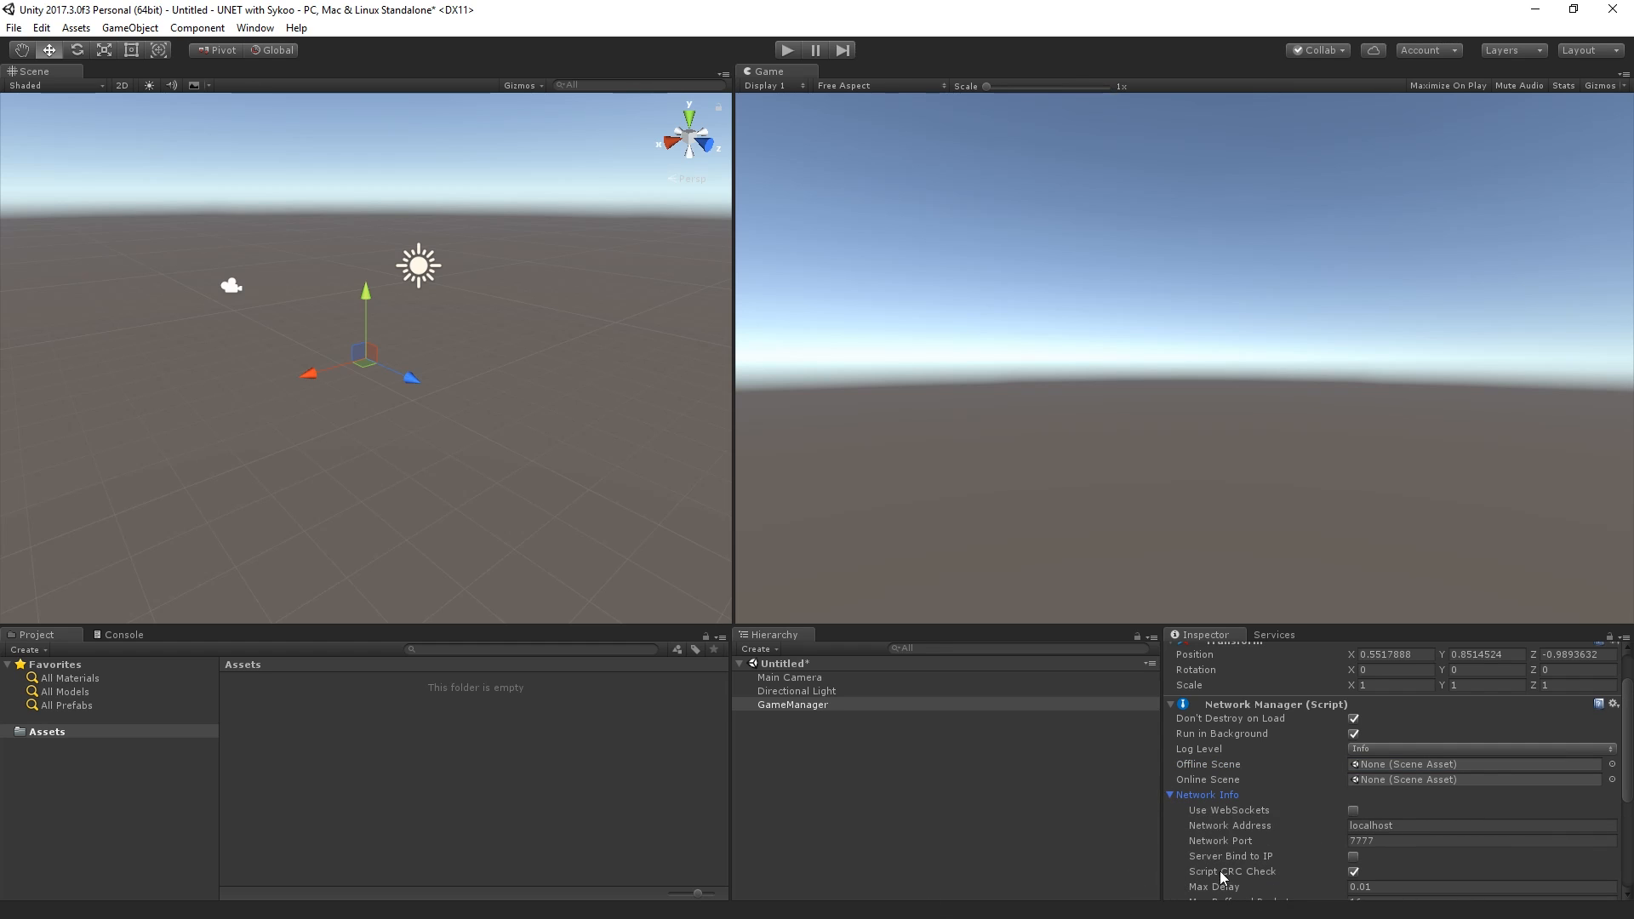
scroll(1290, 853, down, 3)
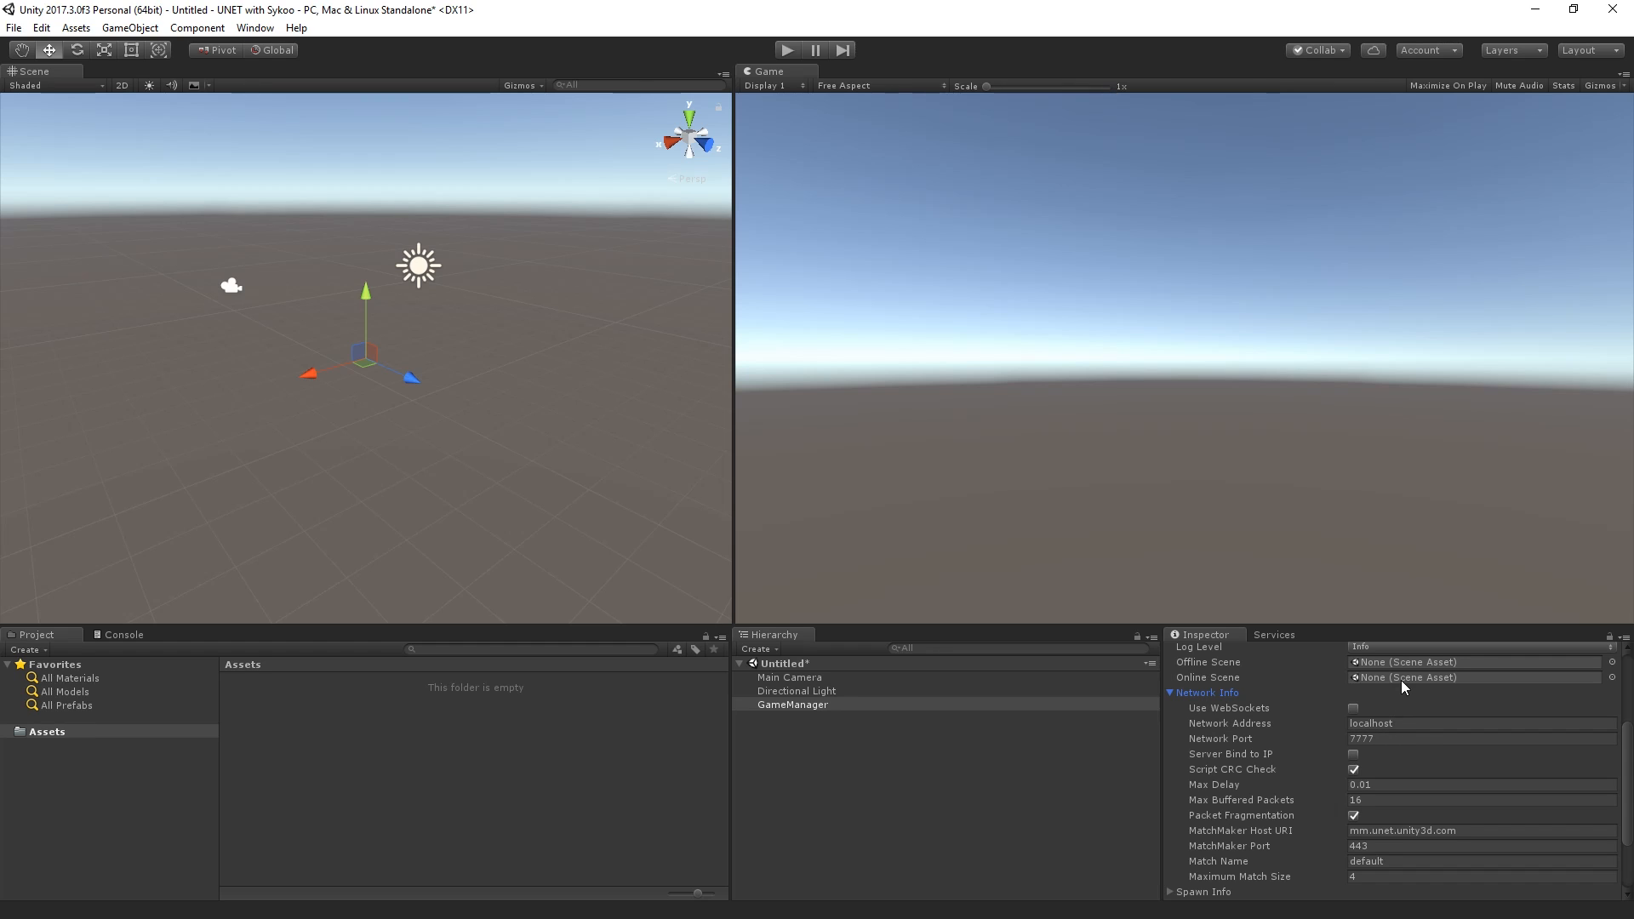
click(1172, 693)
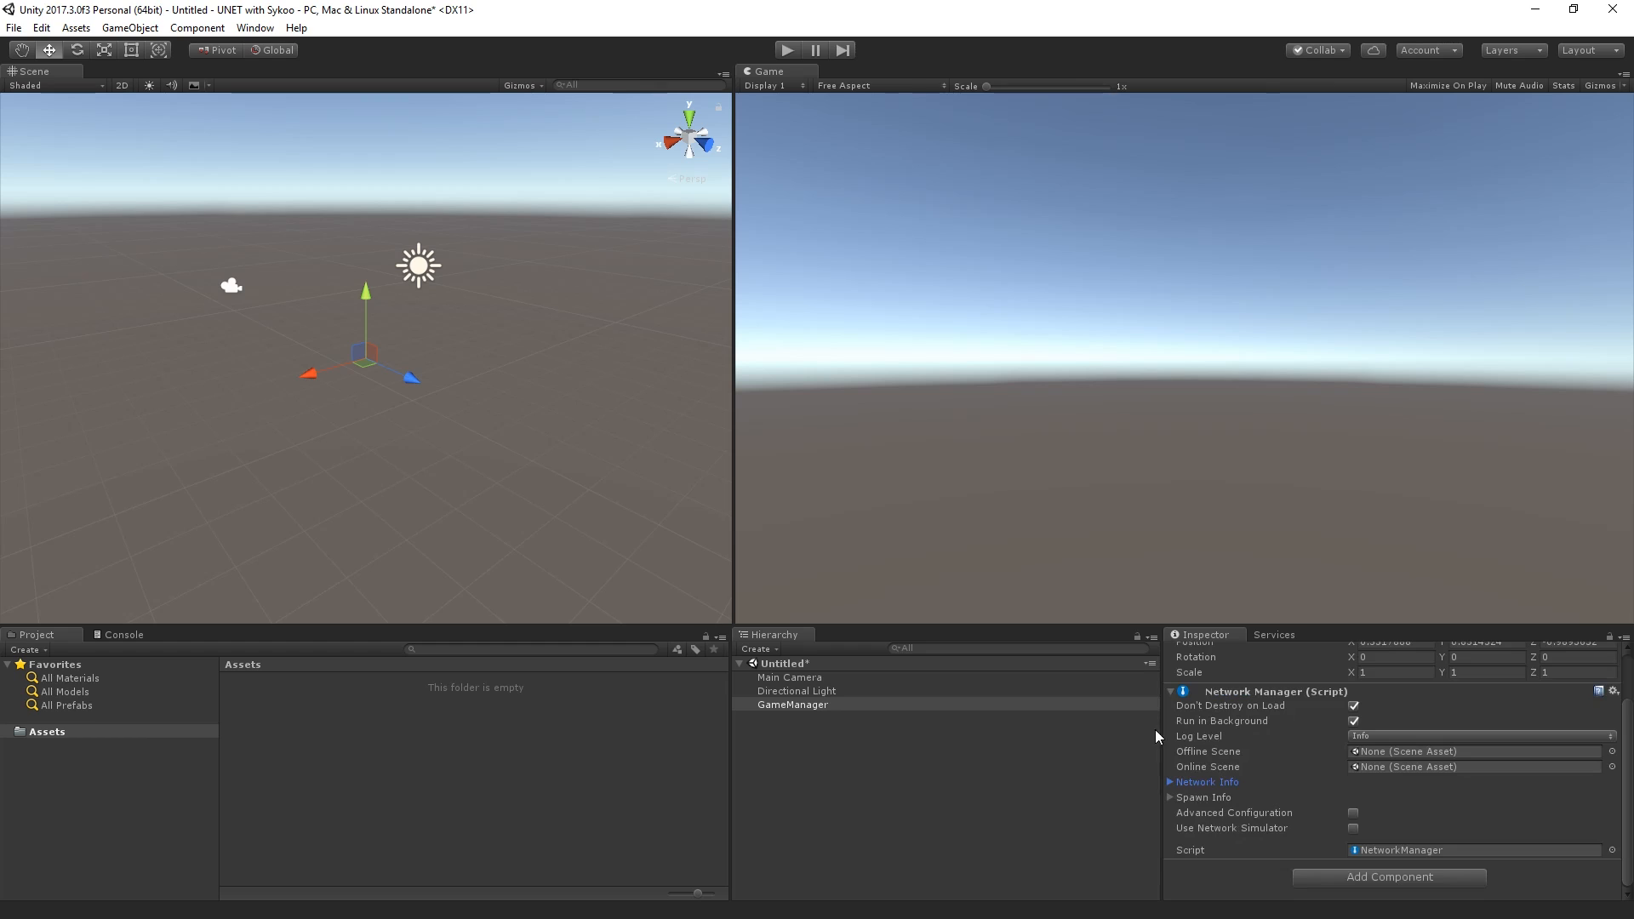
Step: Expand the Network Manager's Spawn Info settings and examine the Player Spawn Method options and the Player Prefab field
click(1170, 798)
scroll(1173, 797, down, 3)
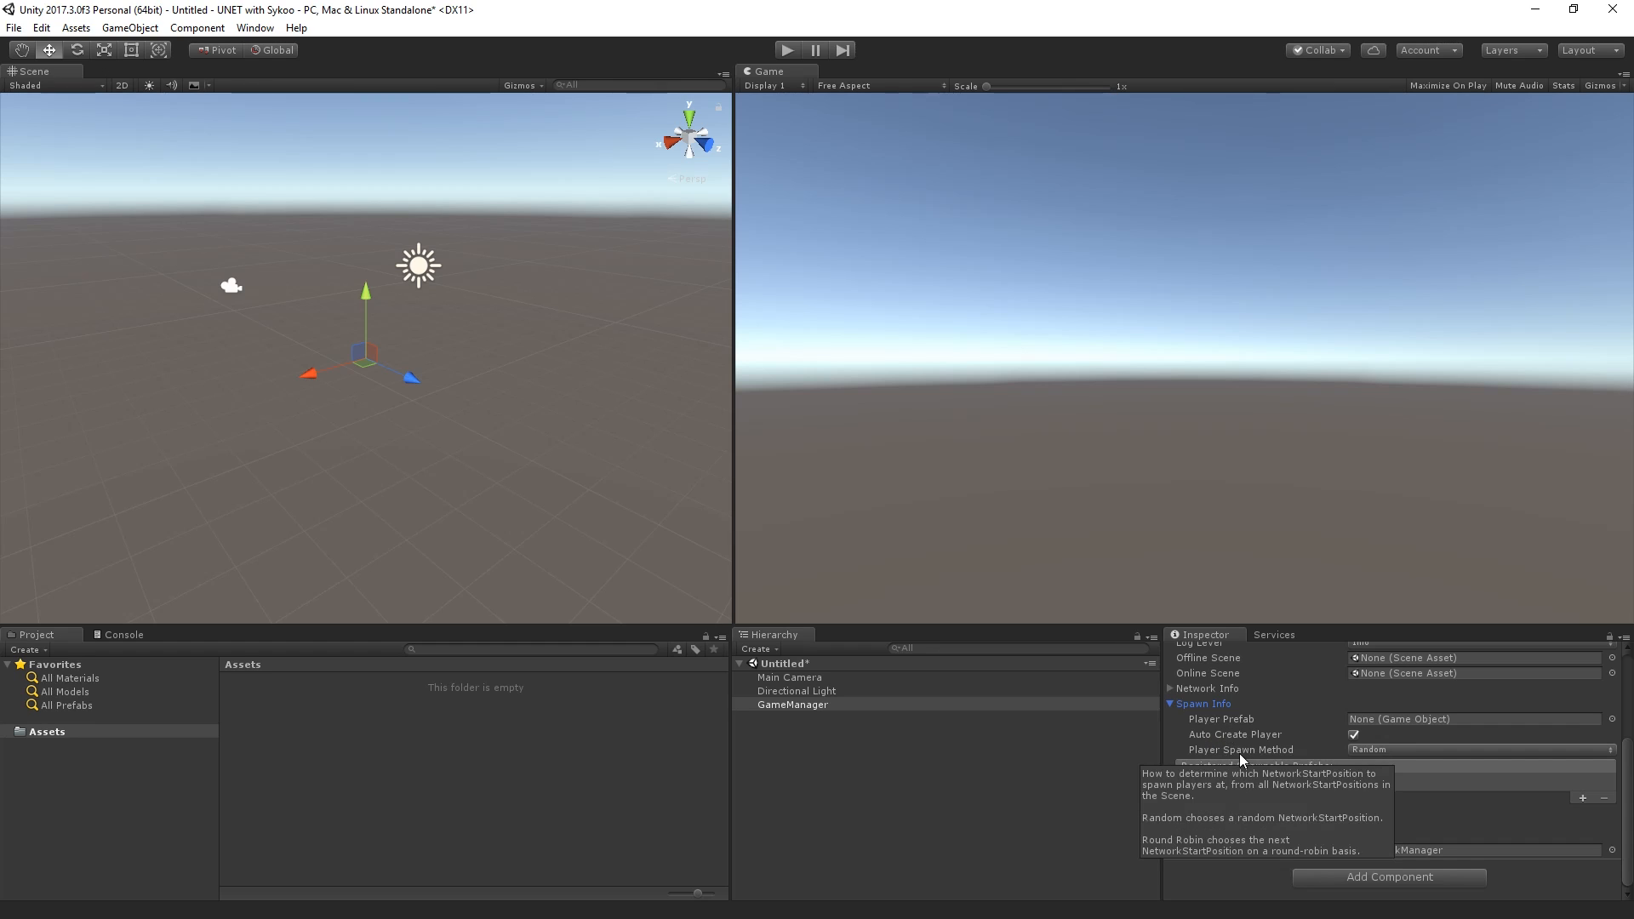
click(1367, 749)
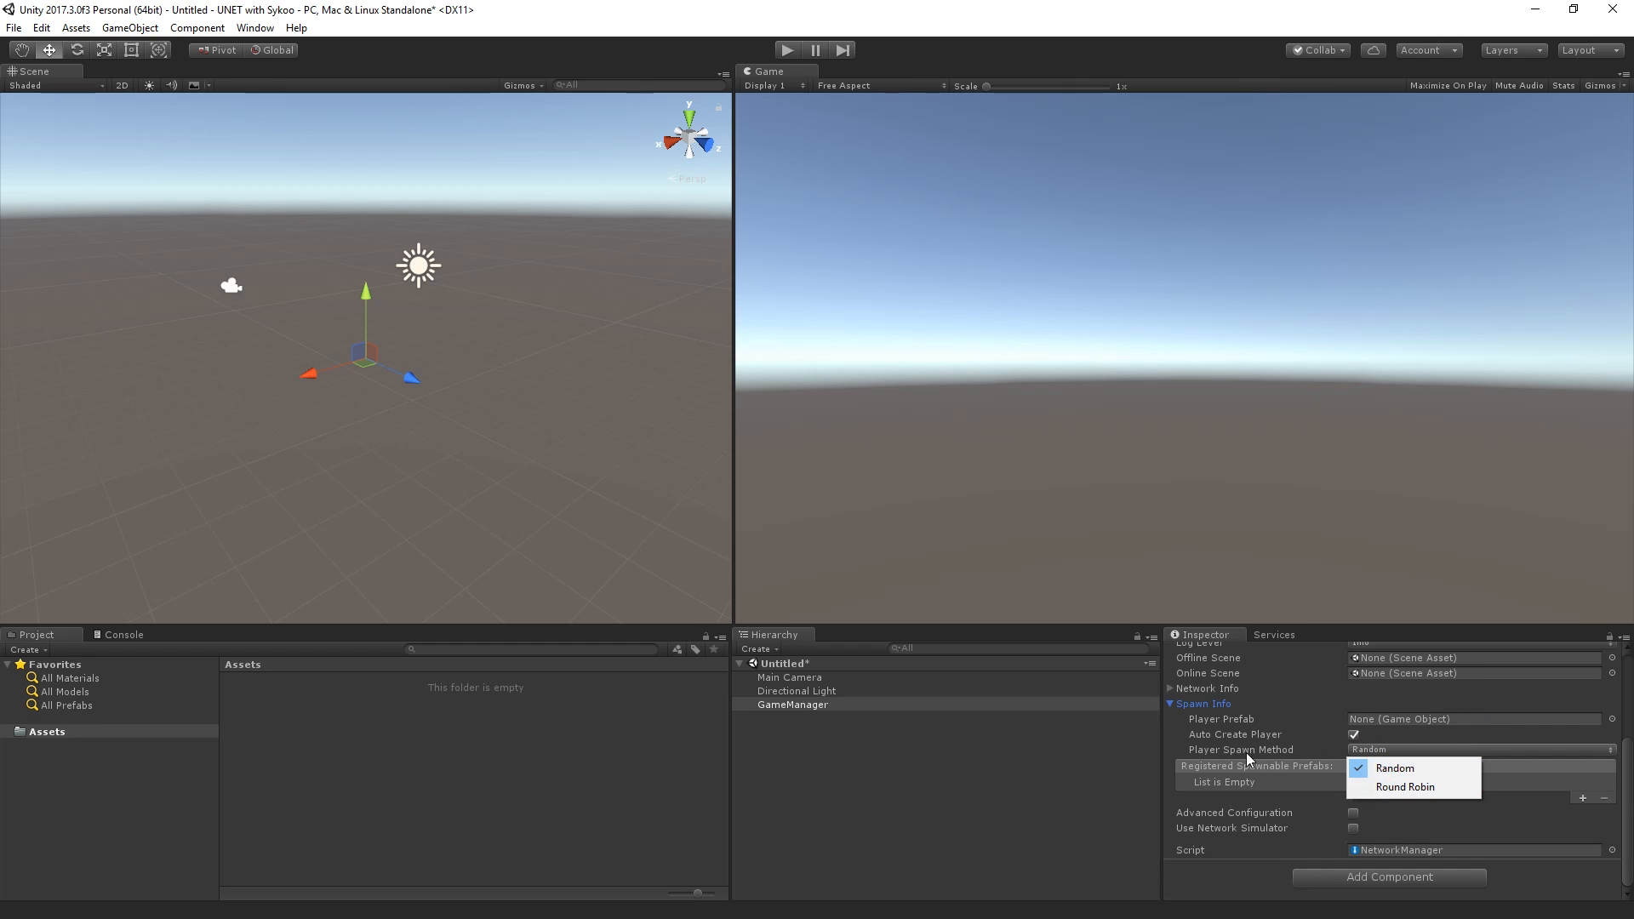
click(1197, 747)
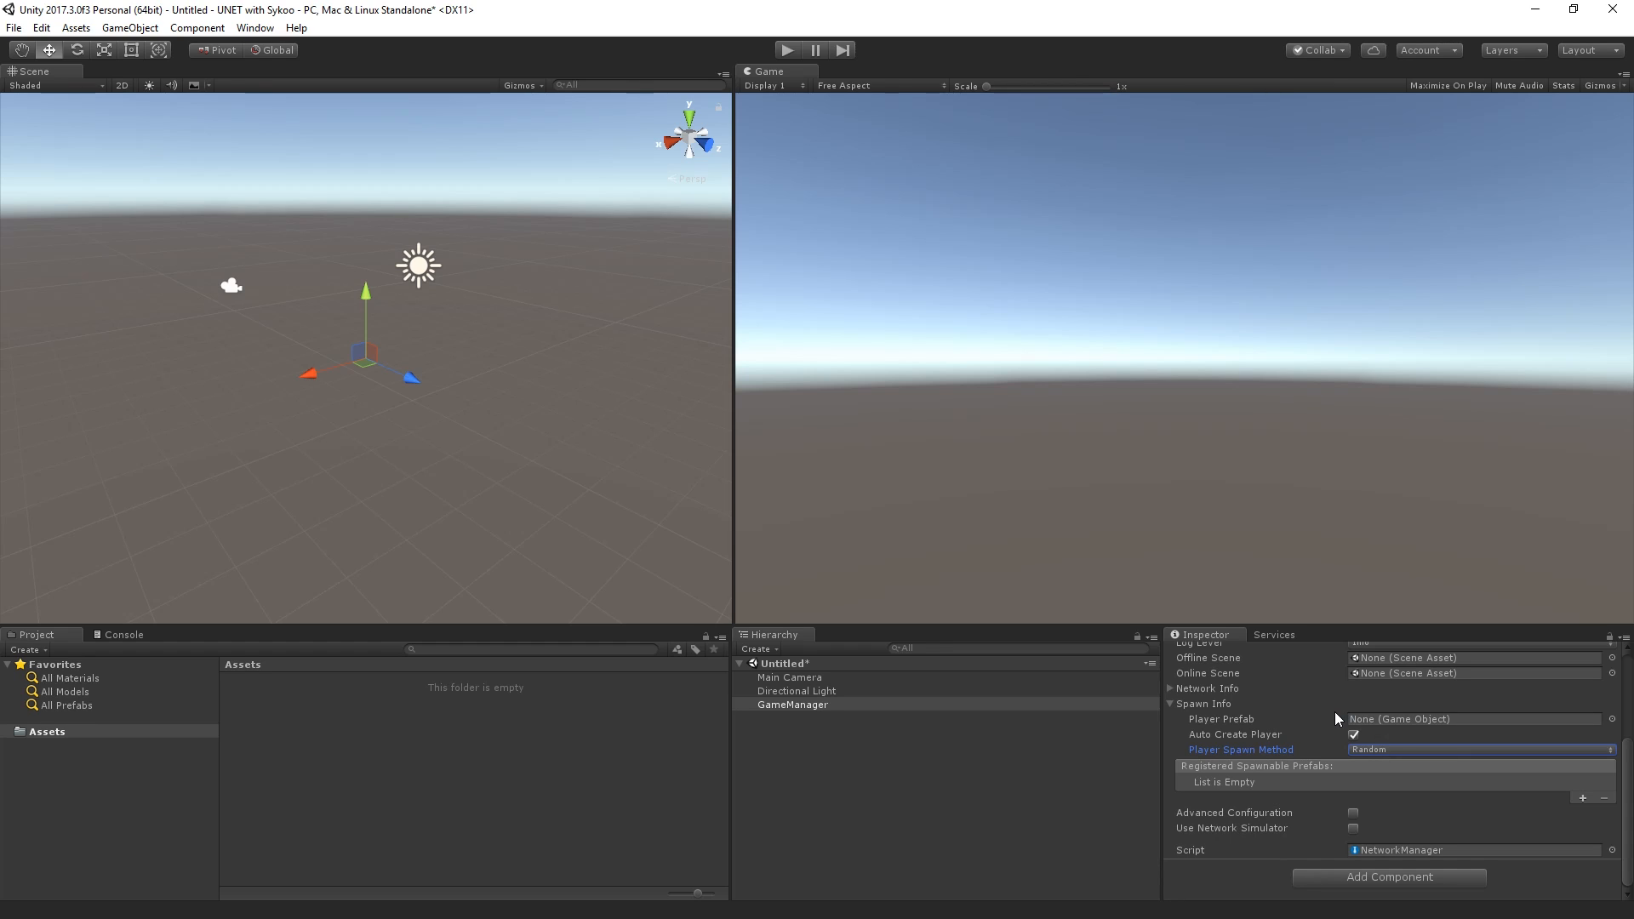
click(1388, 750)
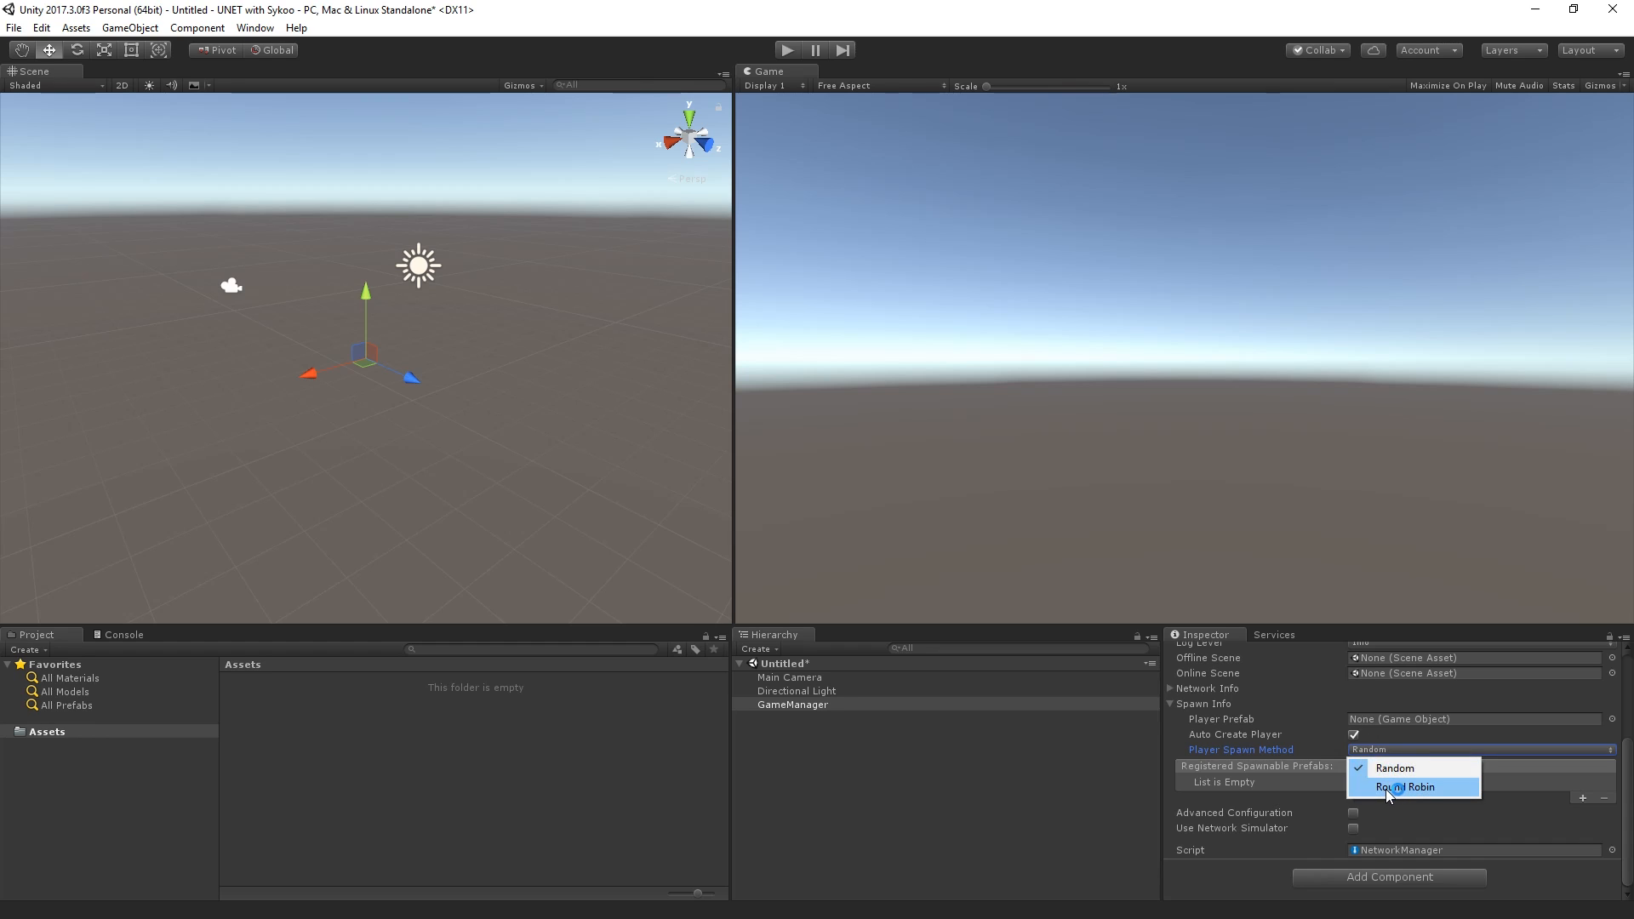
click(1248, 772)
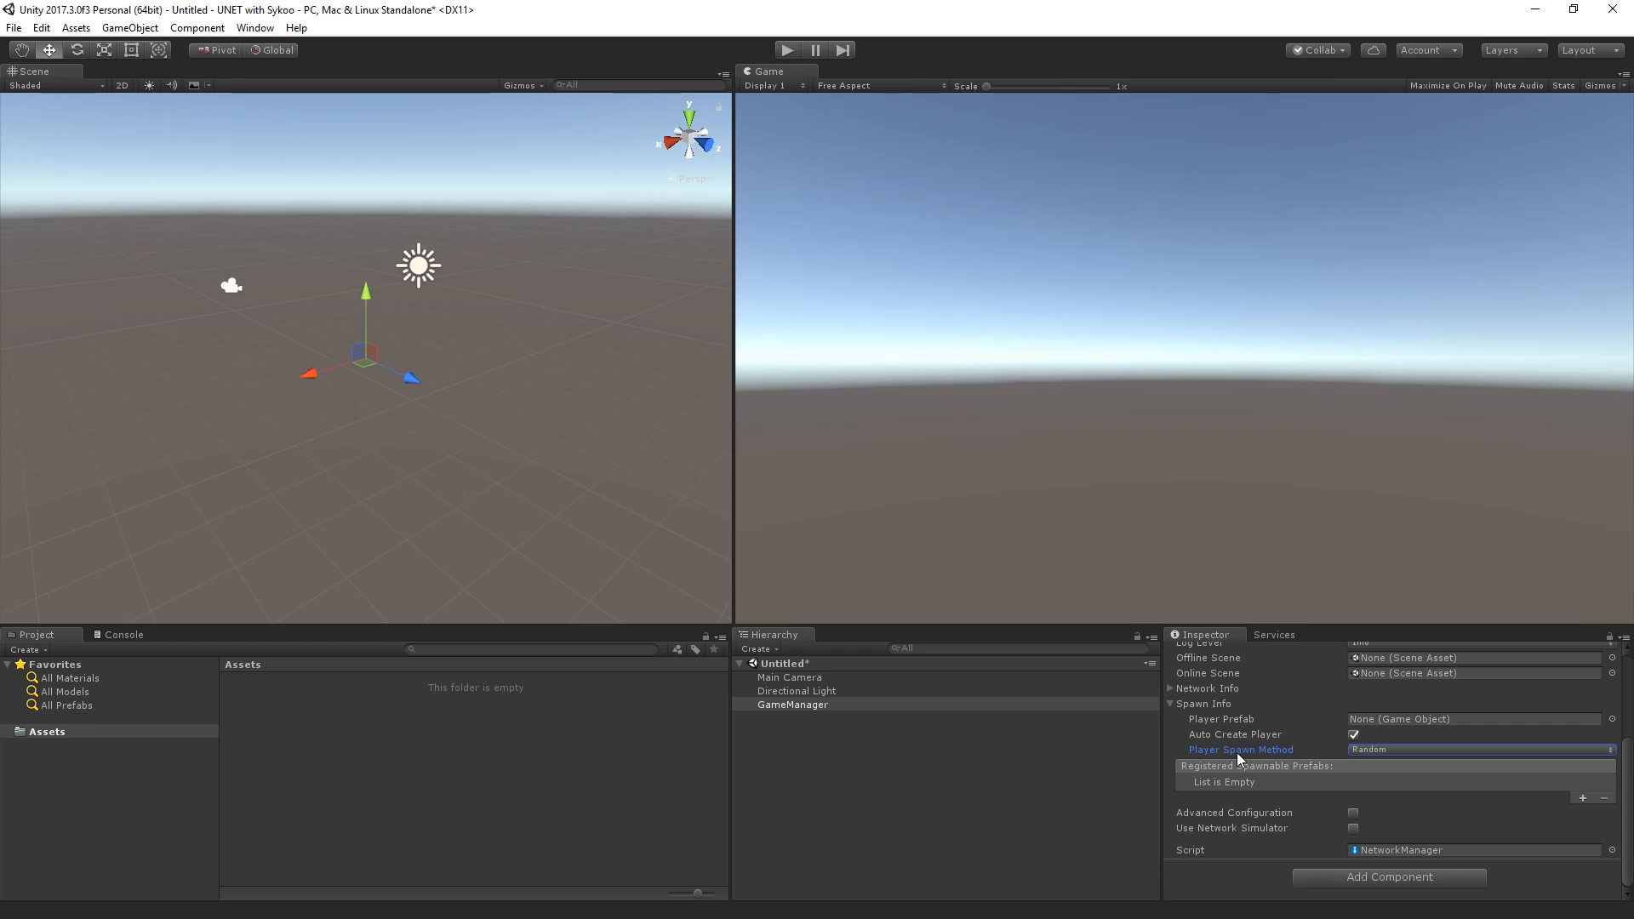
mouse_move(1205, 718)
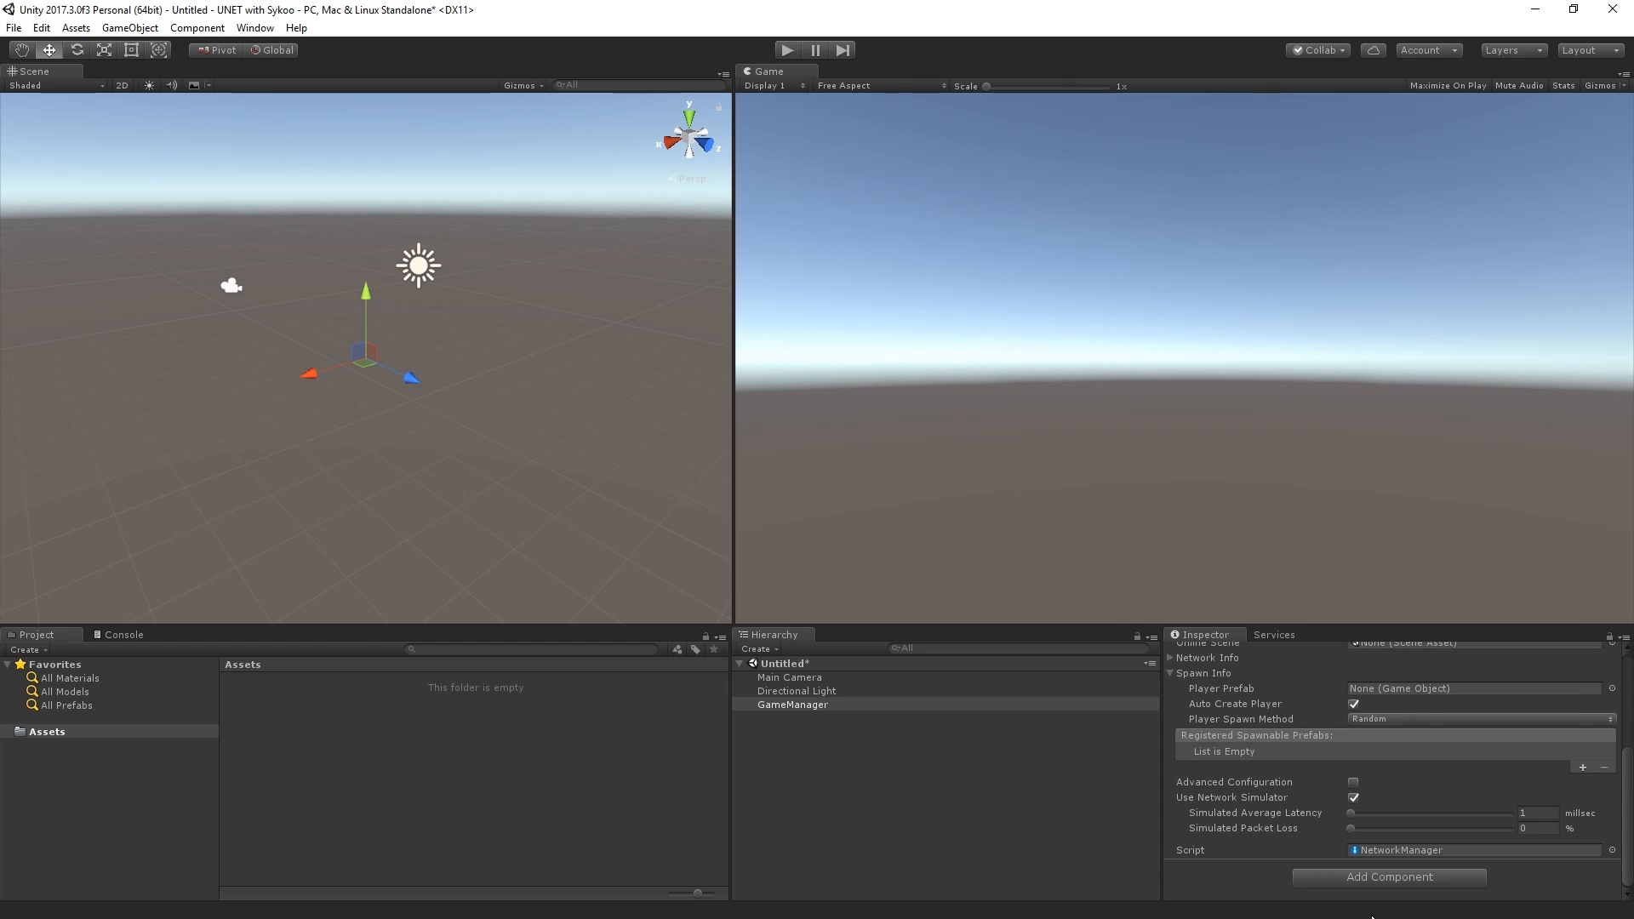
Step: Add a NetworkManagerHUD component to the GameManager object
click(1354, 882)
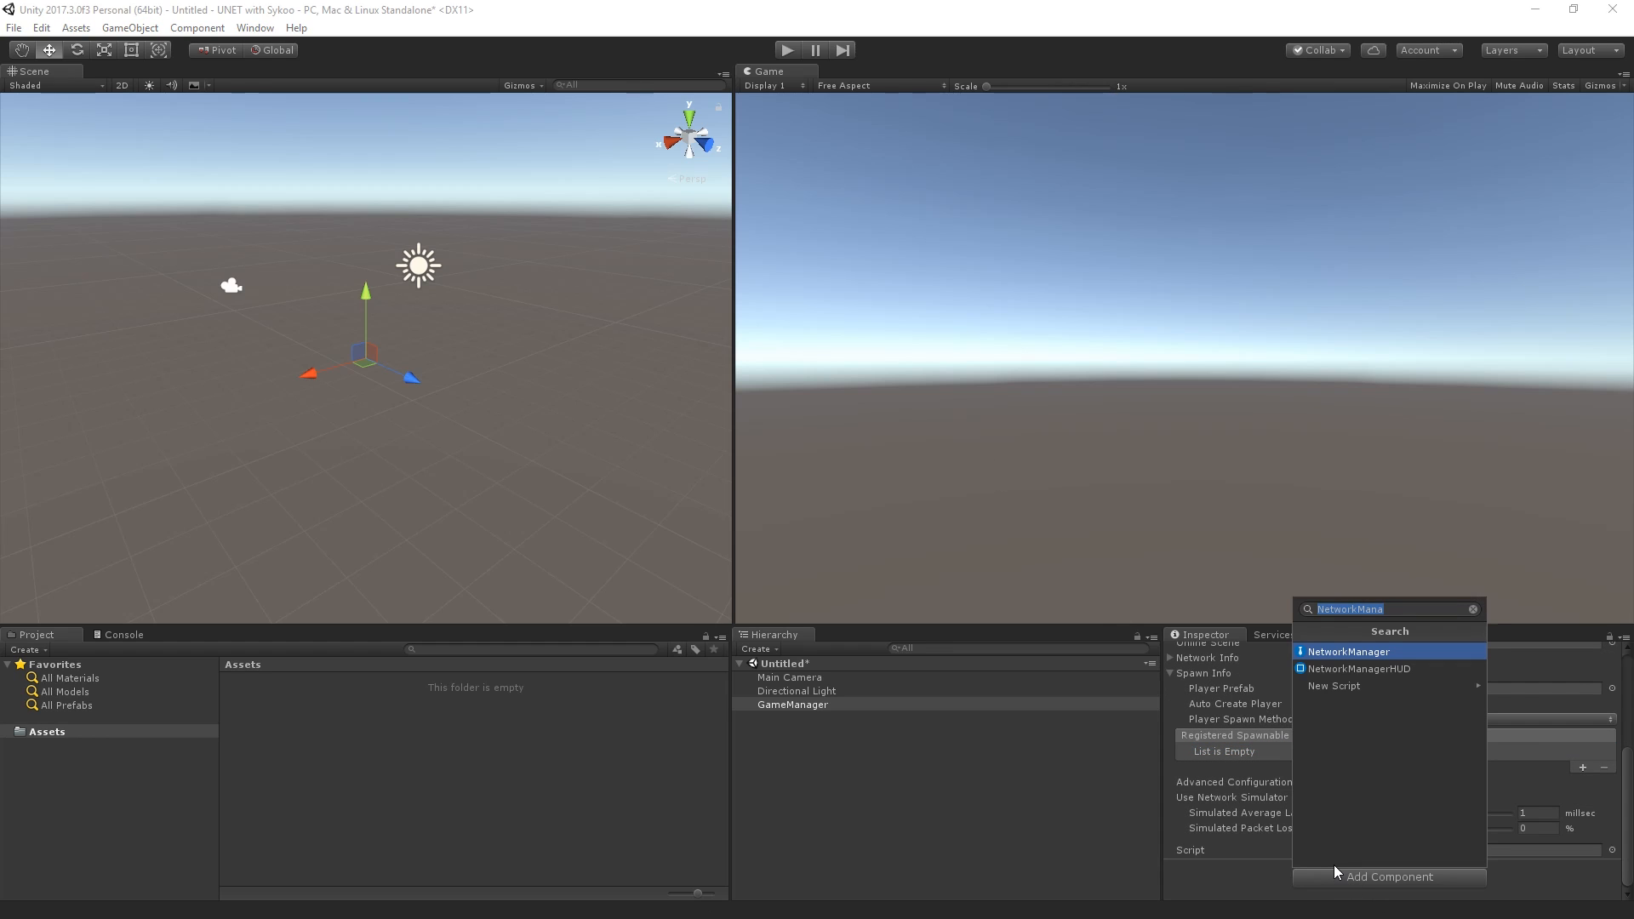
text(ne)
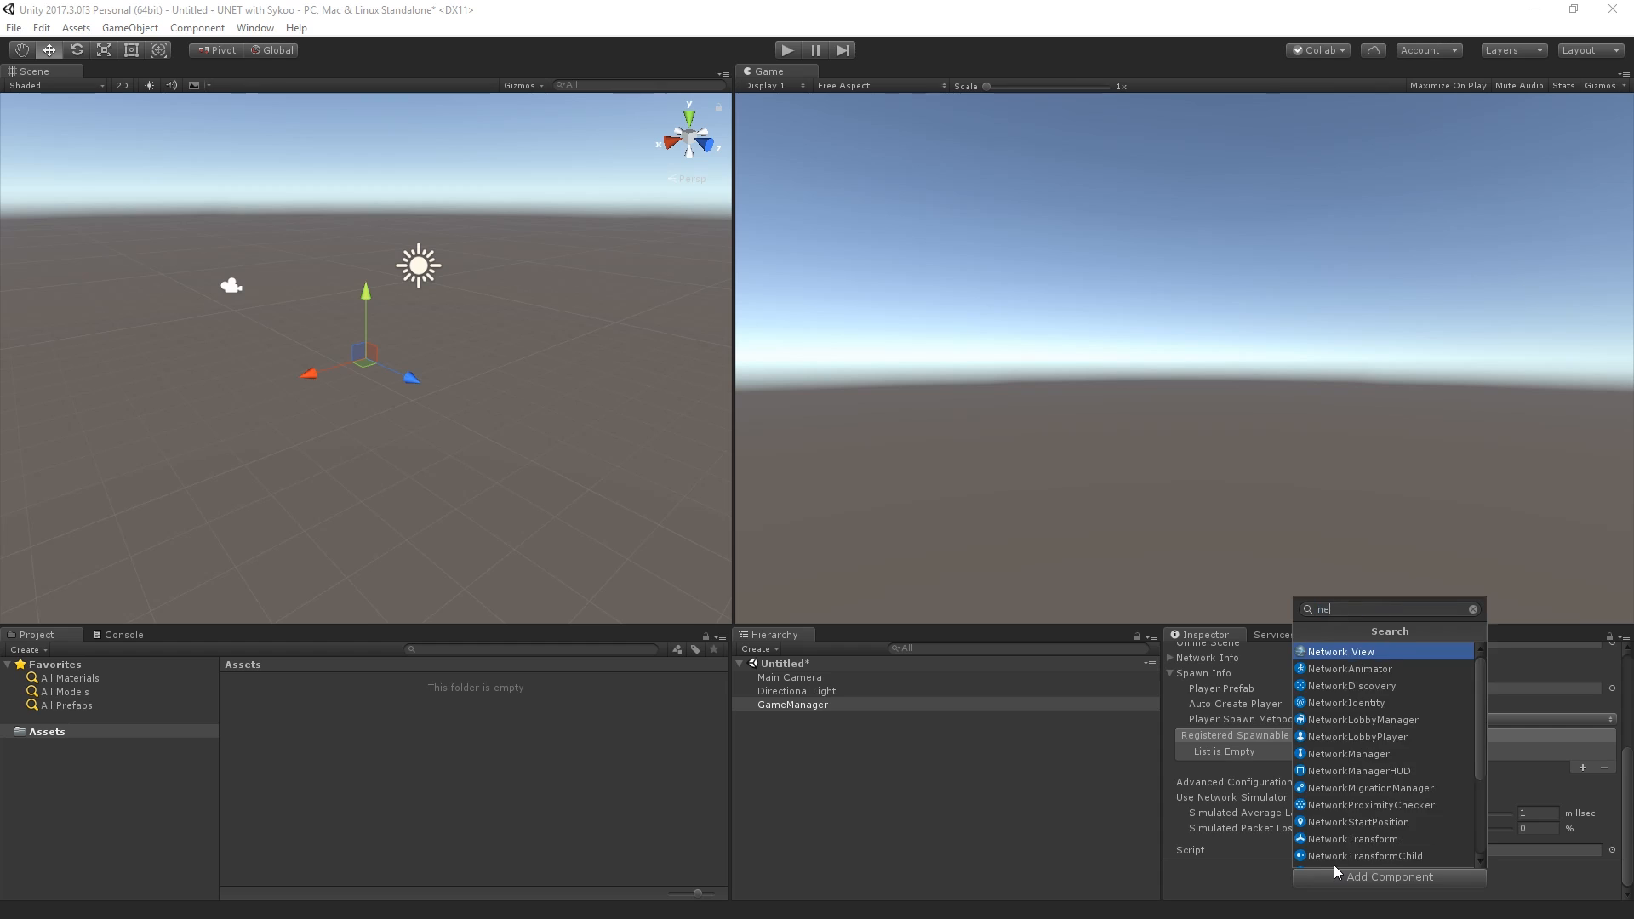
text(tworkmanager)
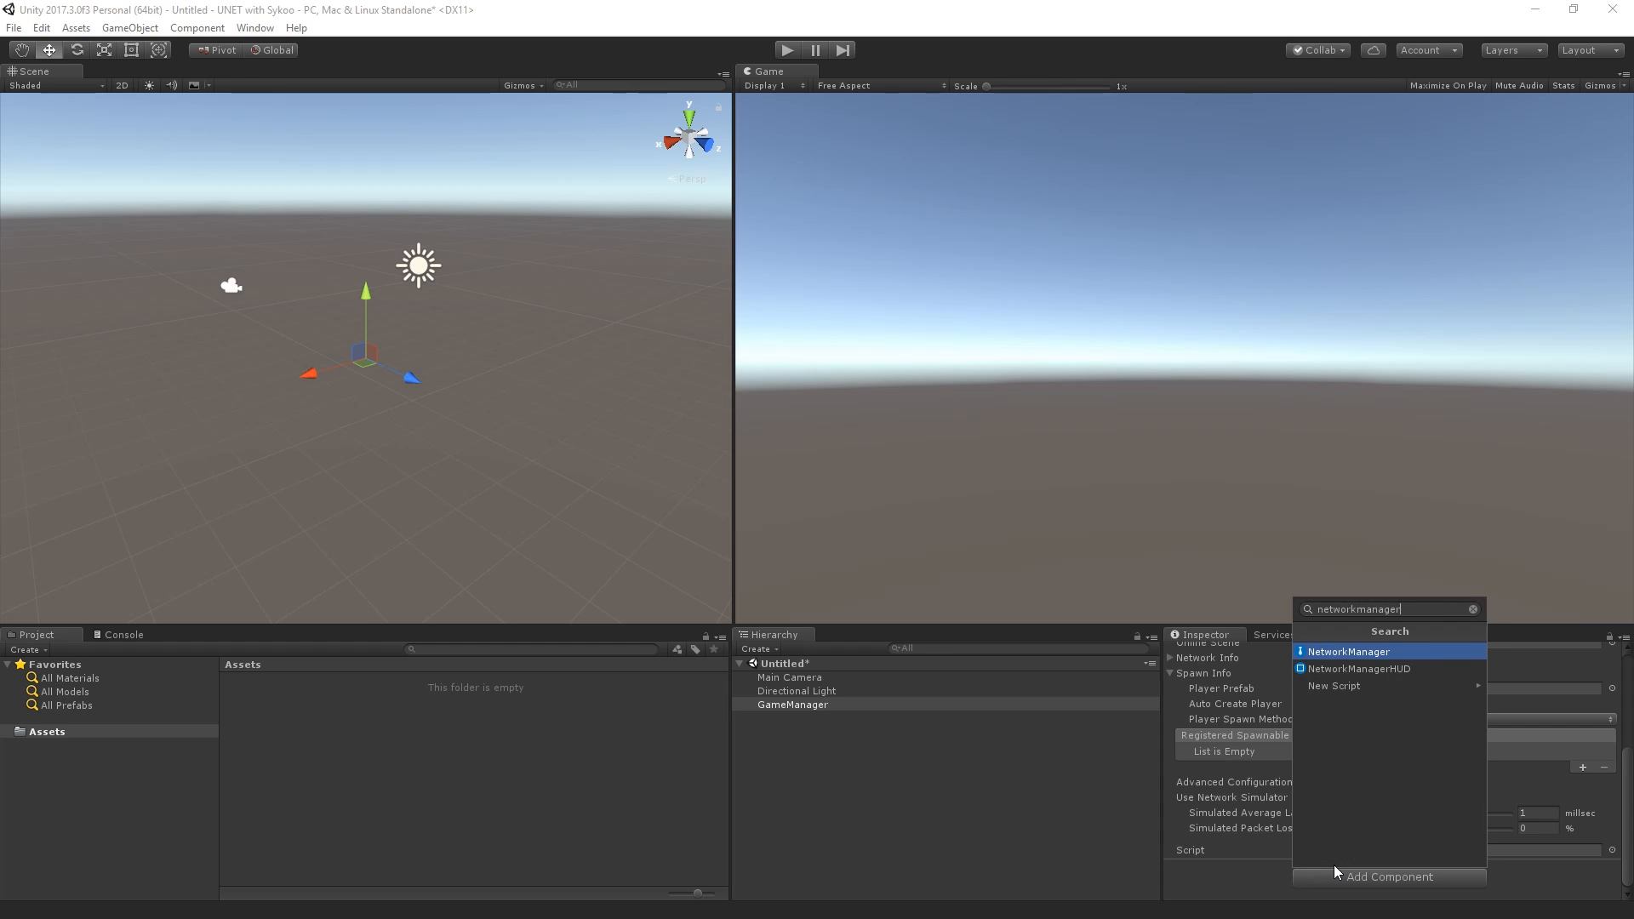
key(Down)
key(Return)
scroll(1345, 865, down, 2)
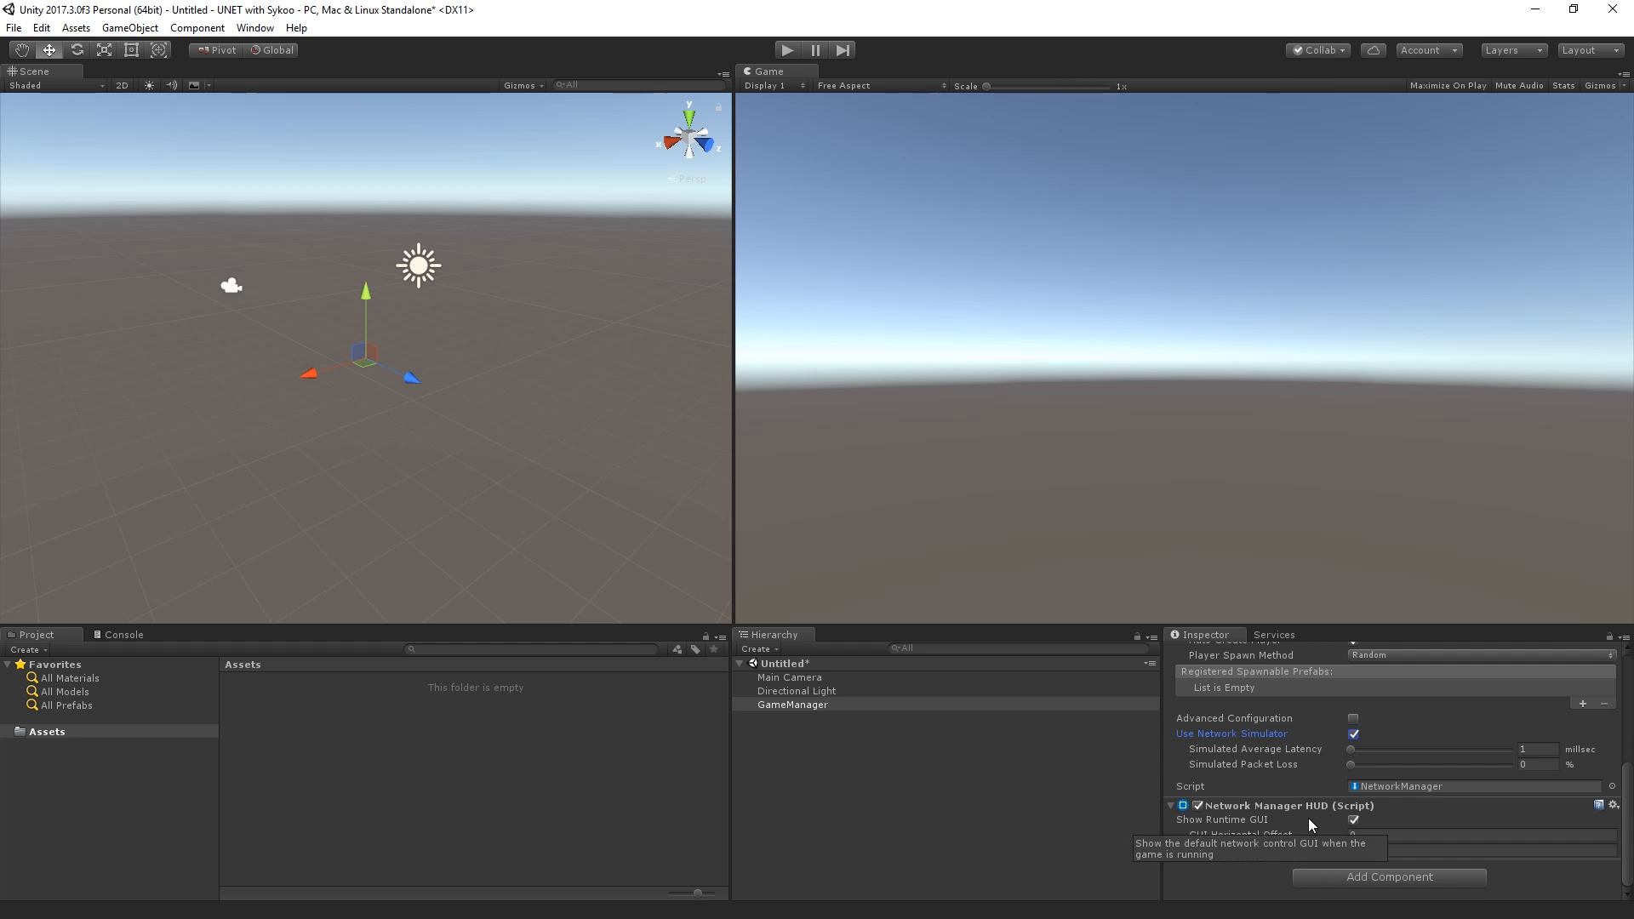
Step: Run the game, try connecting as a LAN client to localhost, and cancel the connection attempt
click(787, 51)
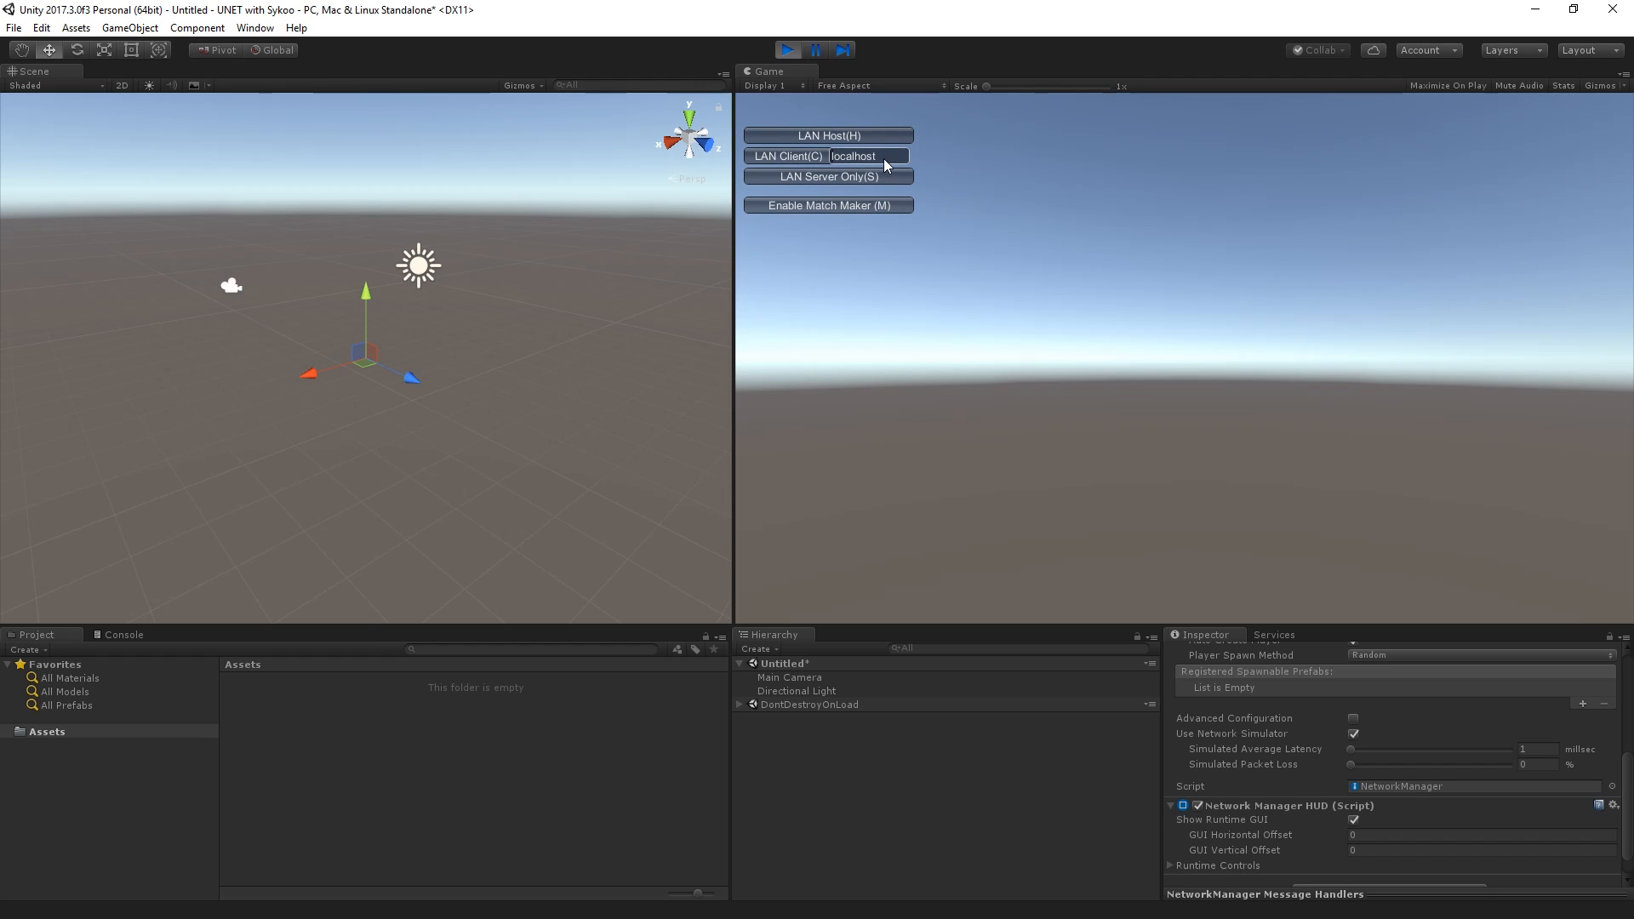
drag(881, 157, 831, 156)
scroll(1330, 783, up, 6)
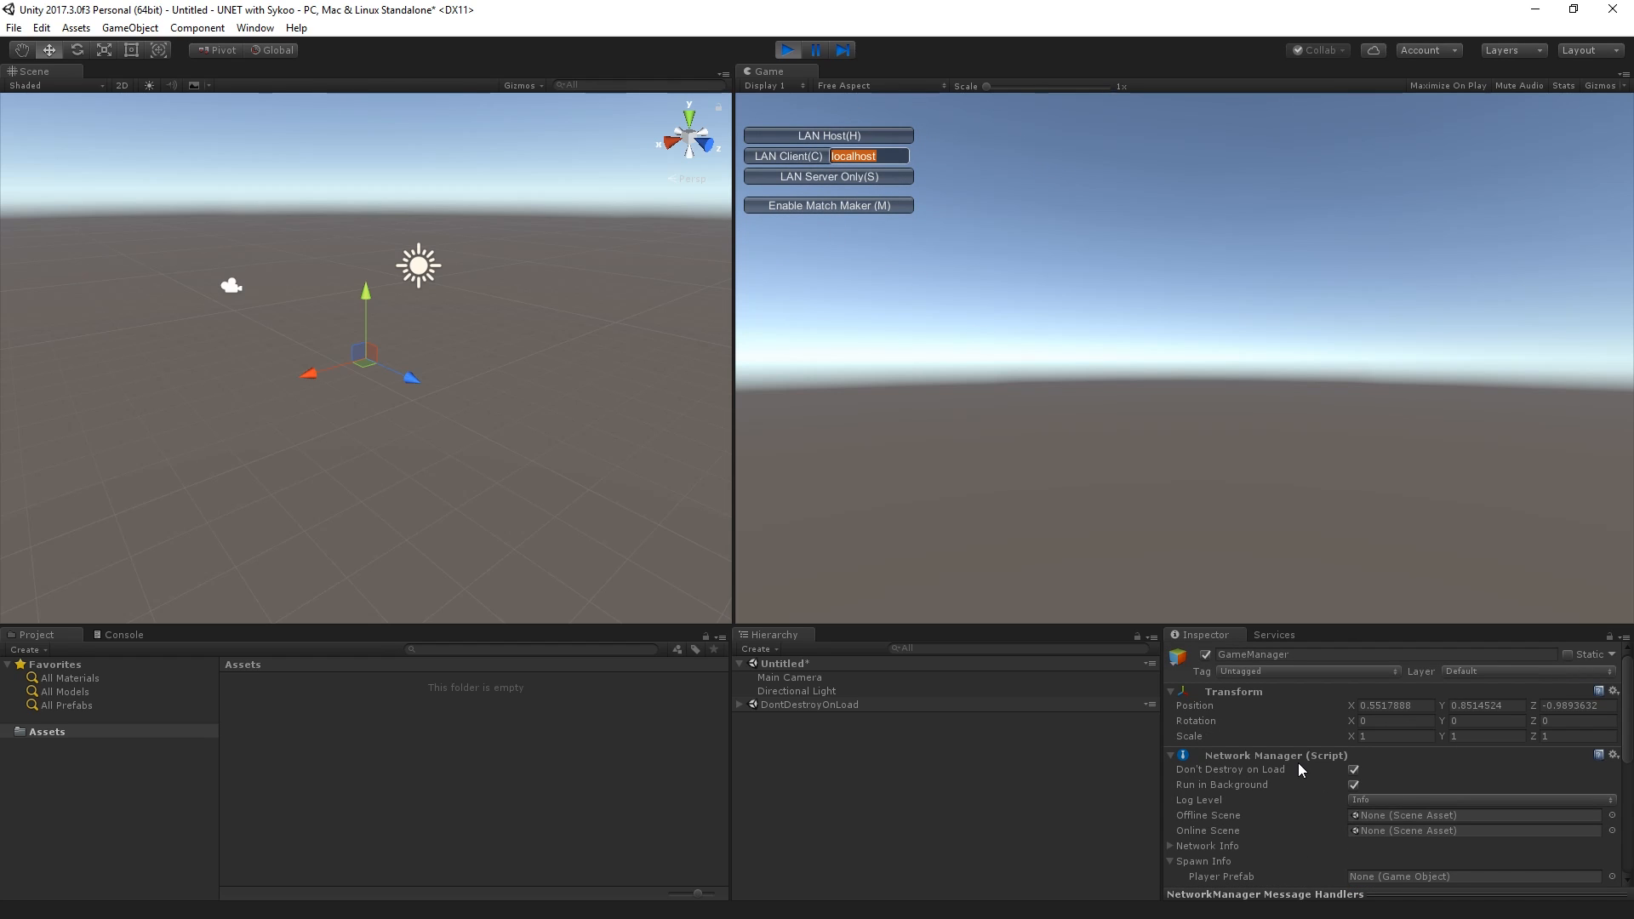
scroll(1300, 766, down, 3)
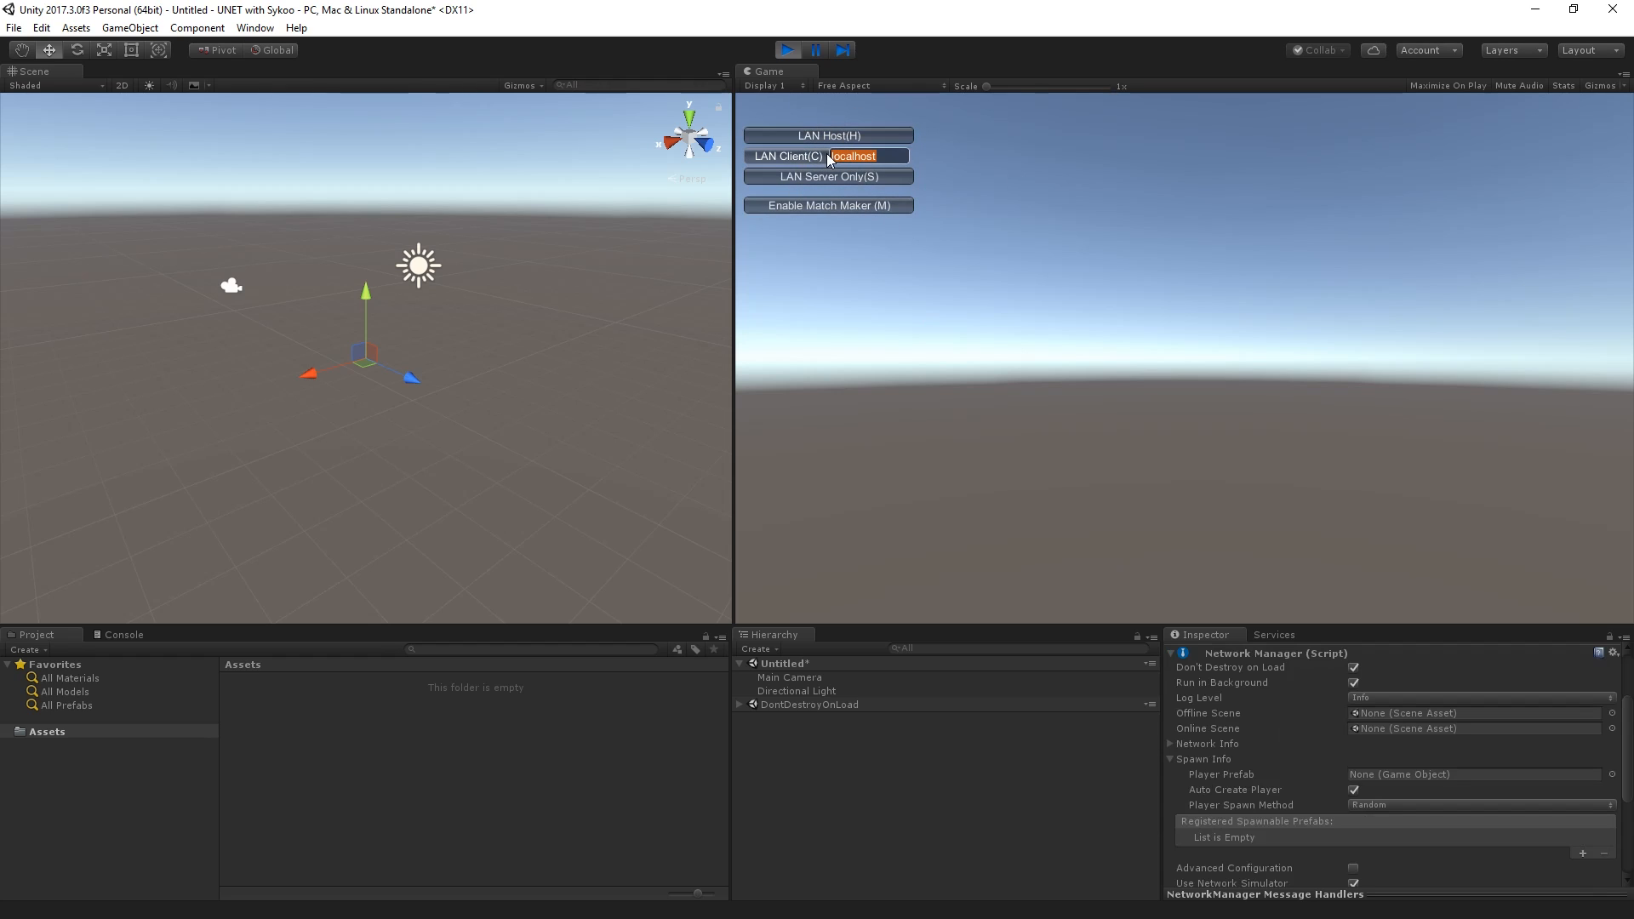
click(804, 156)
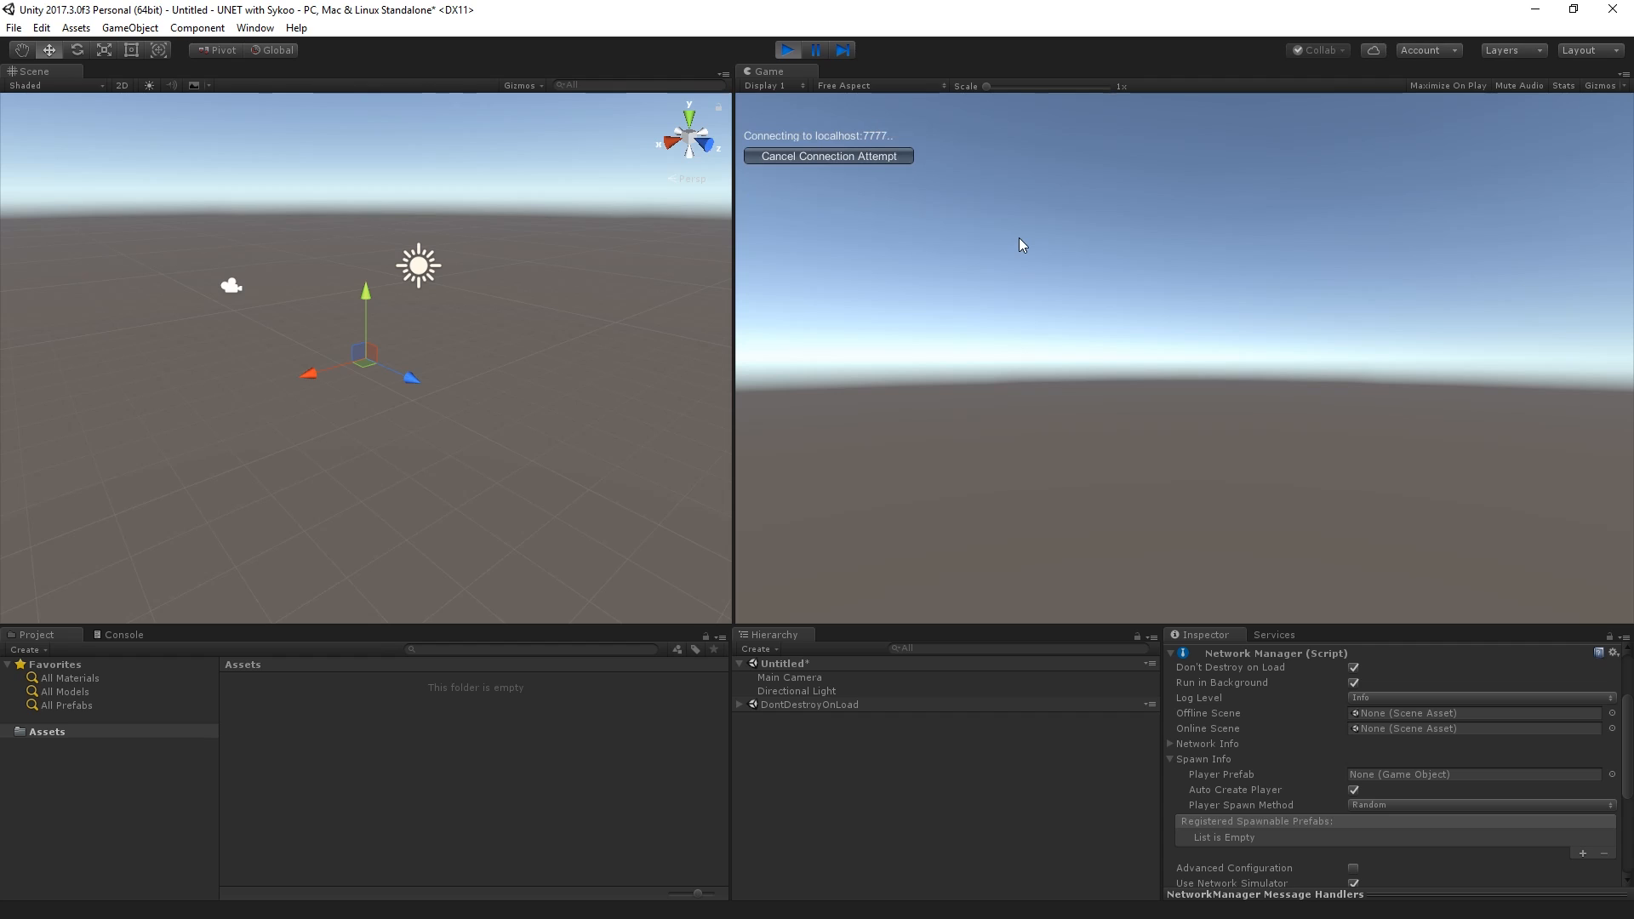
click(861, 156)
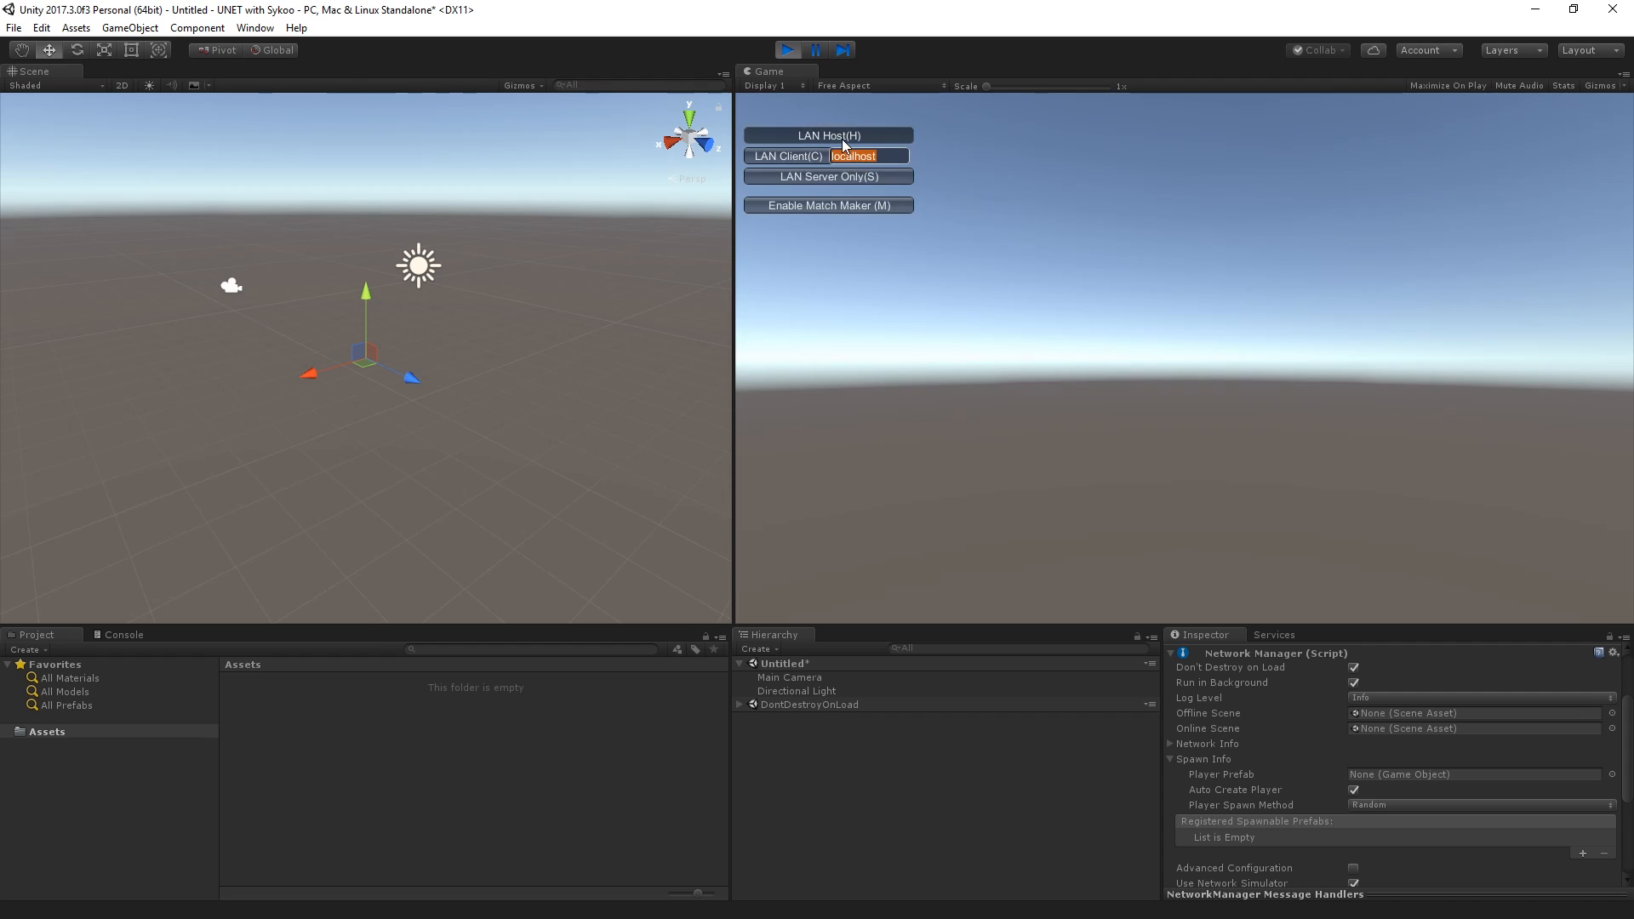
Step: Start a LAN host in the running game and stop it again
click(841, 138)
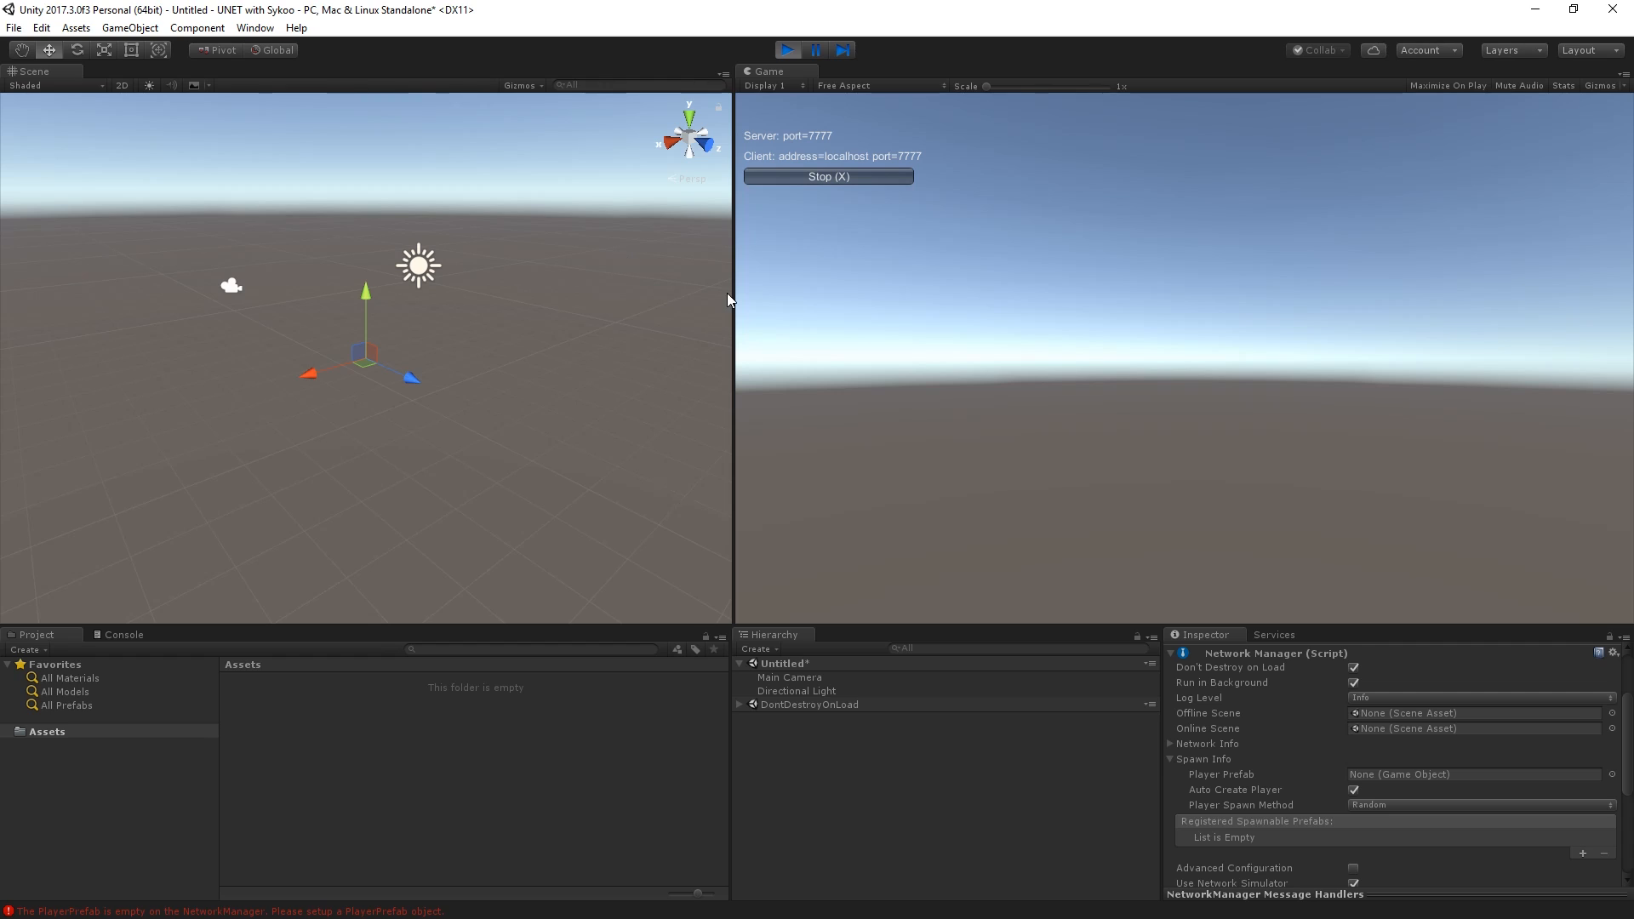
click(852, 176)
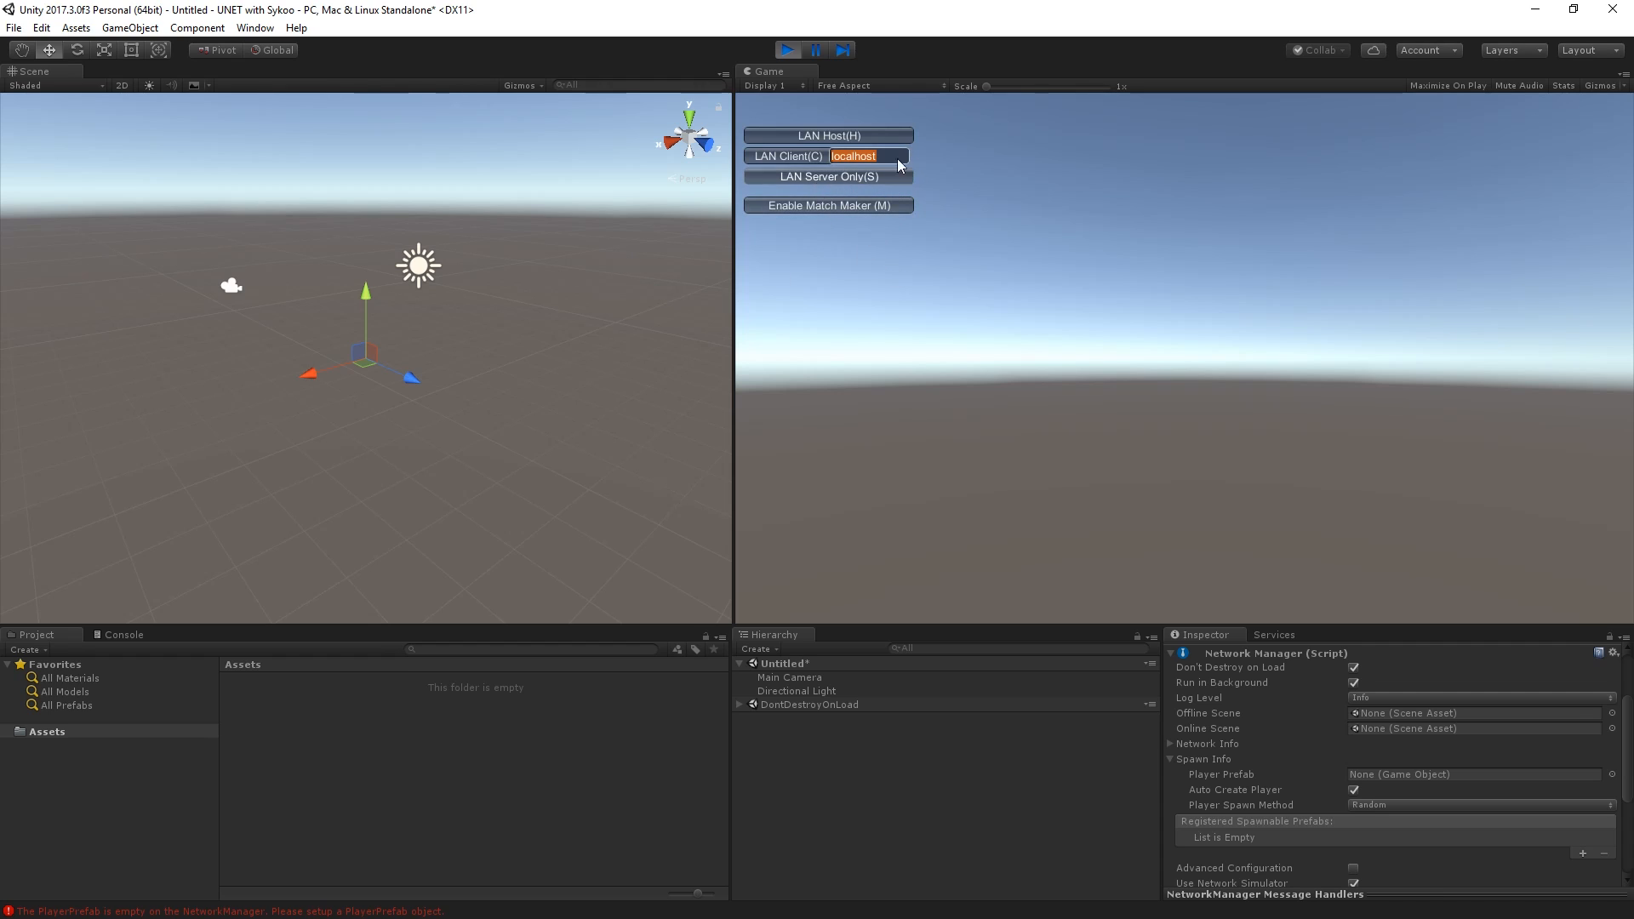
Step: Retry the LAN client connection to localhost, cancel the attempt, and exit play mode
click(768, 159)
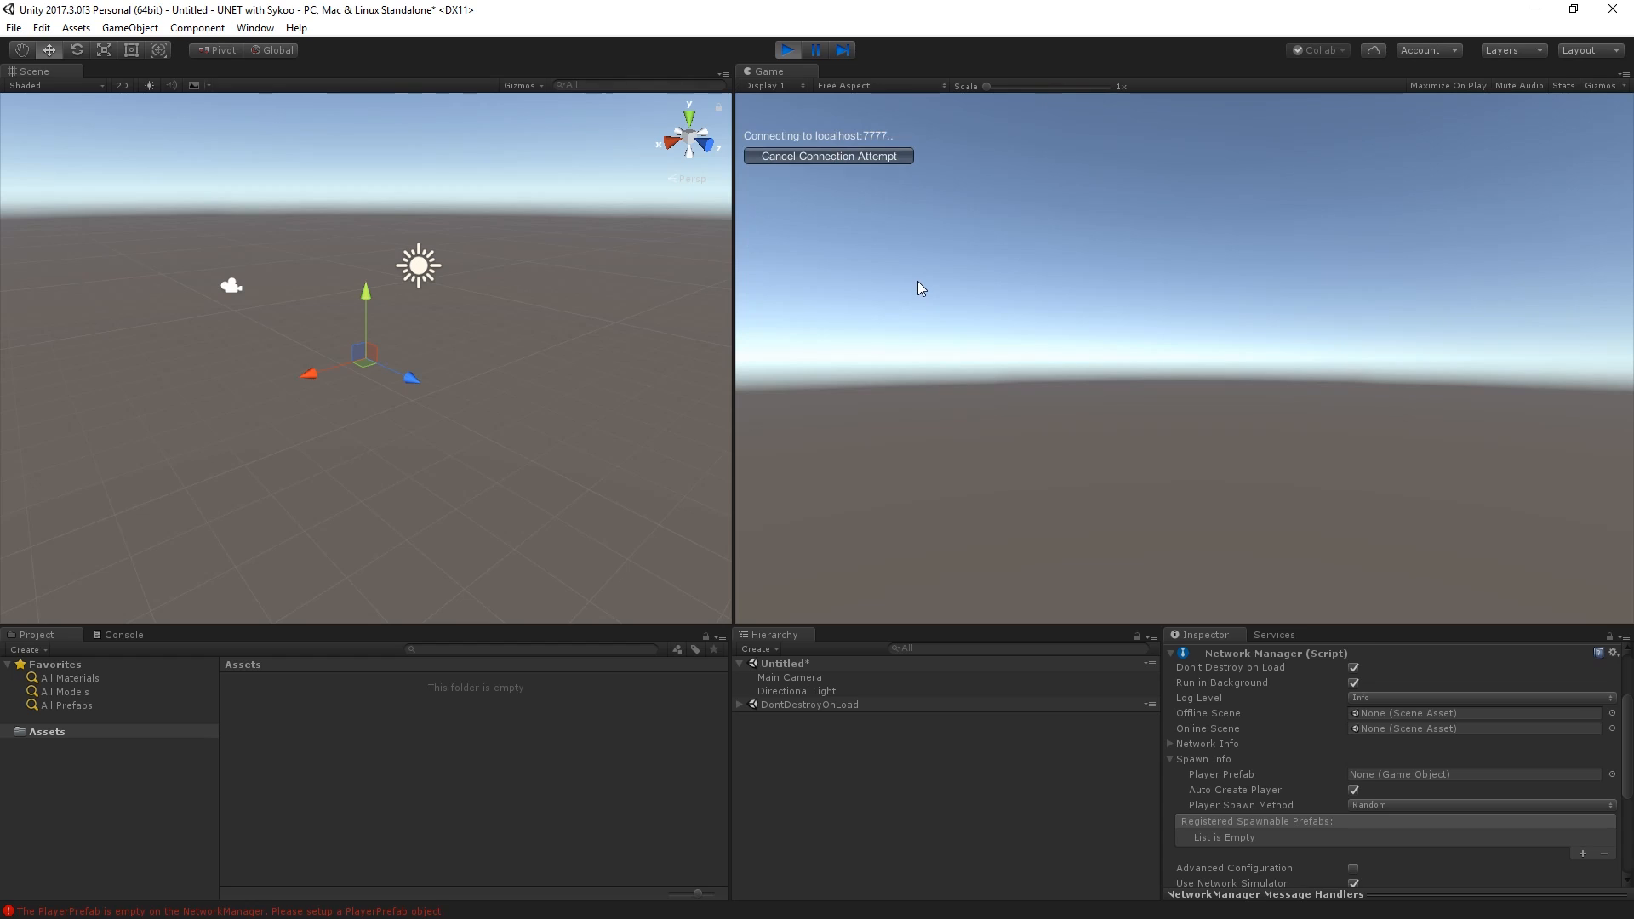
click(809, 155)
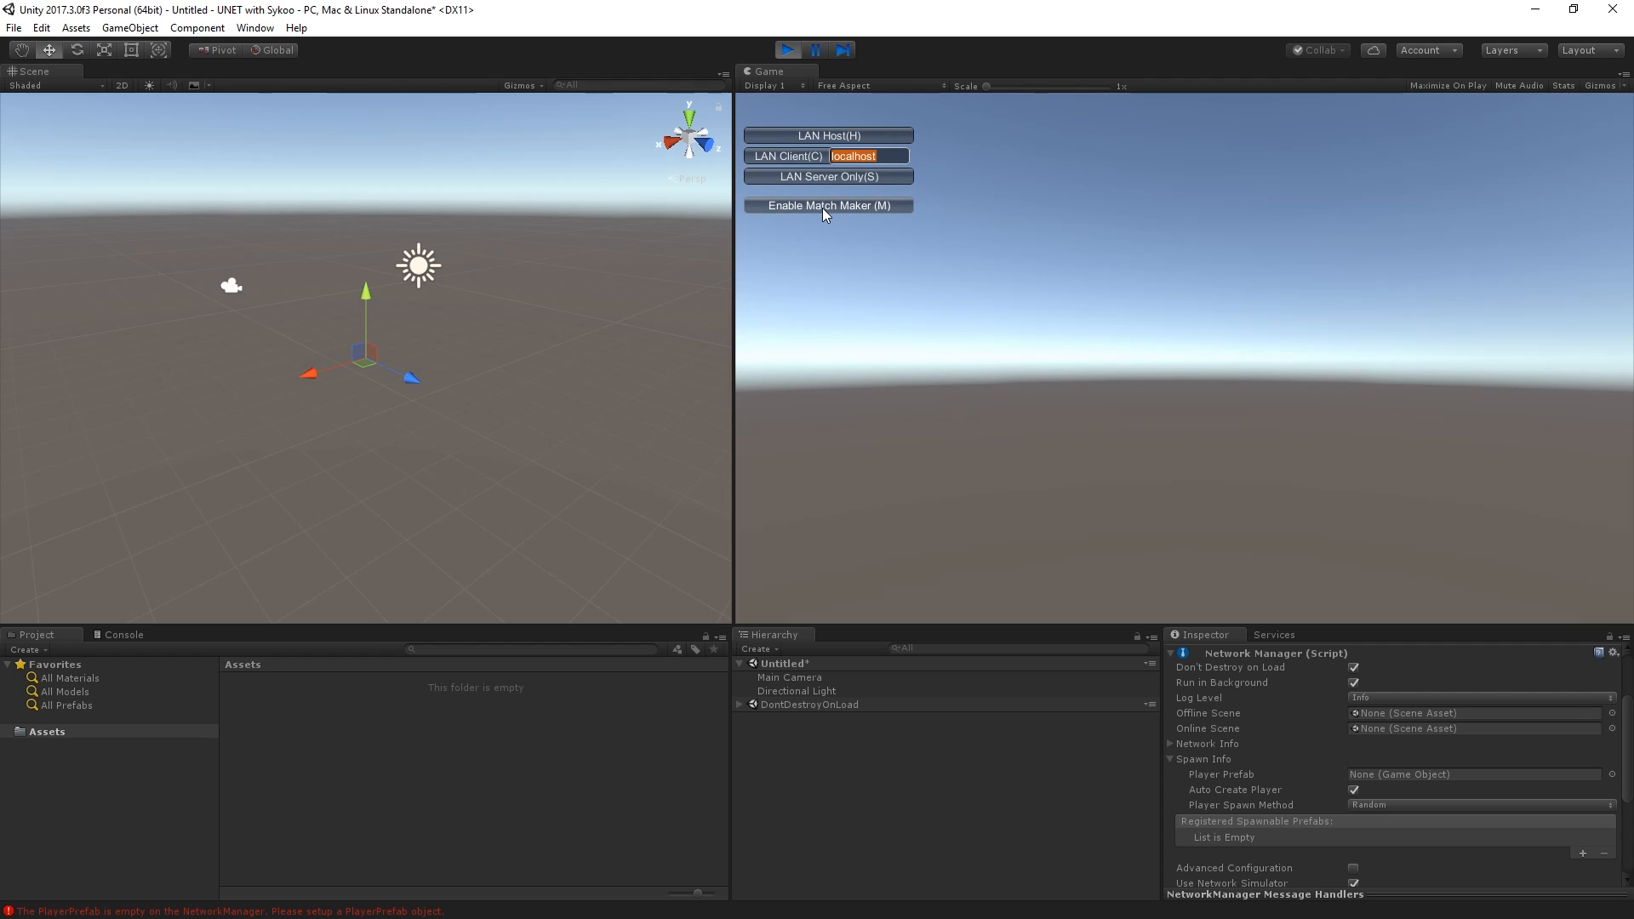
click(786, 49)
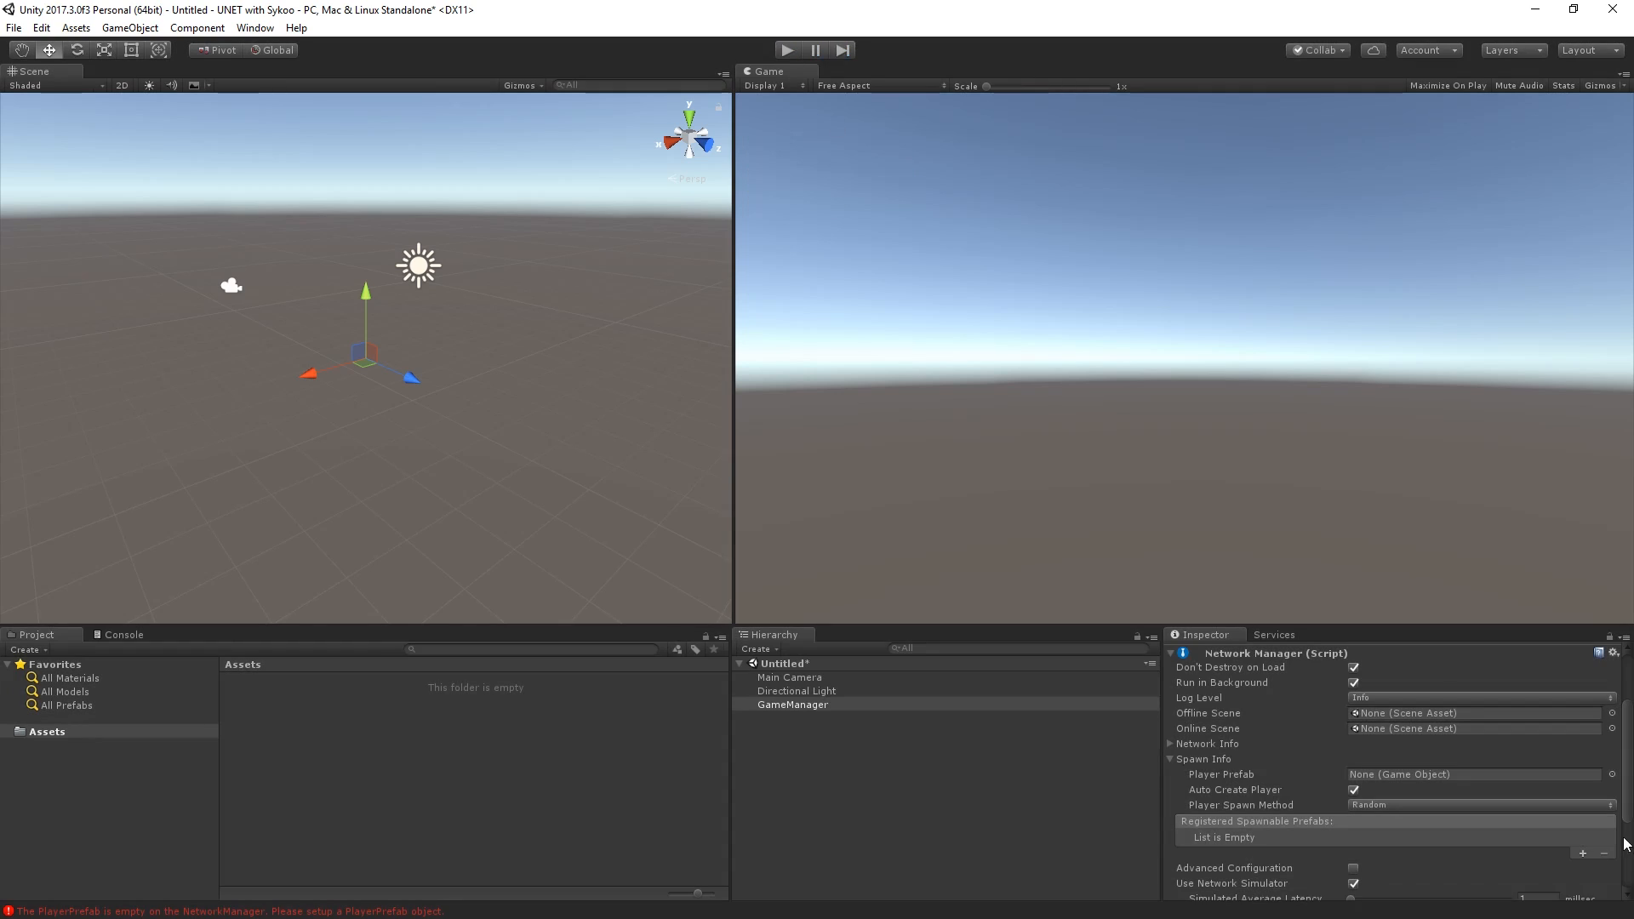
Step: Check the Network Manager HUD settings, then run the game again as a LAN host
scroll(1406, 821, down, 3)
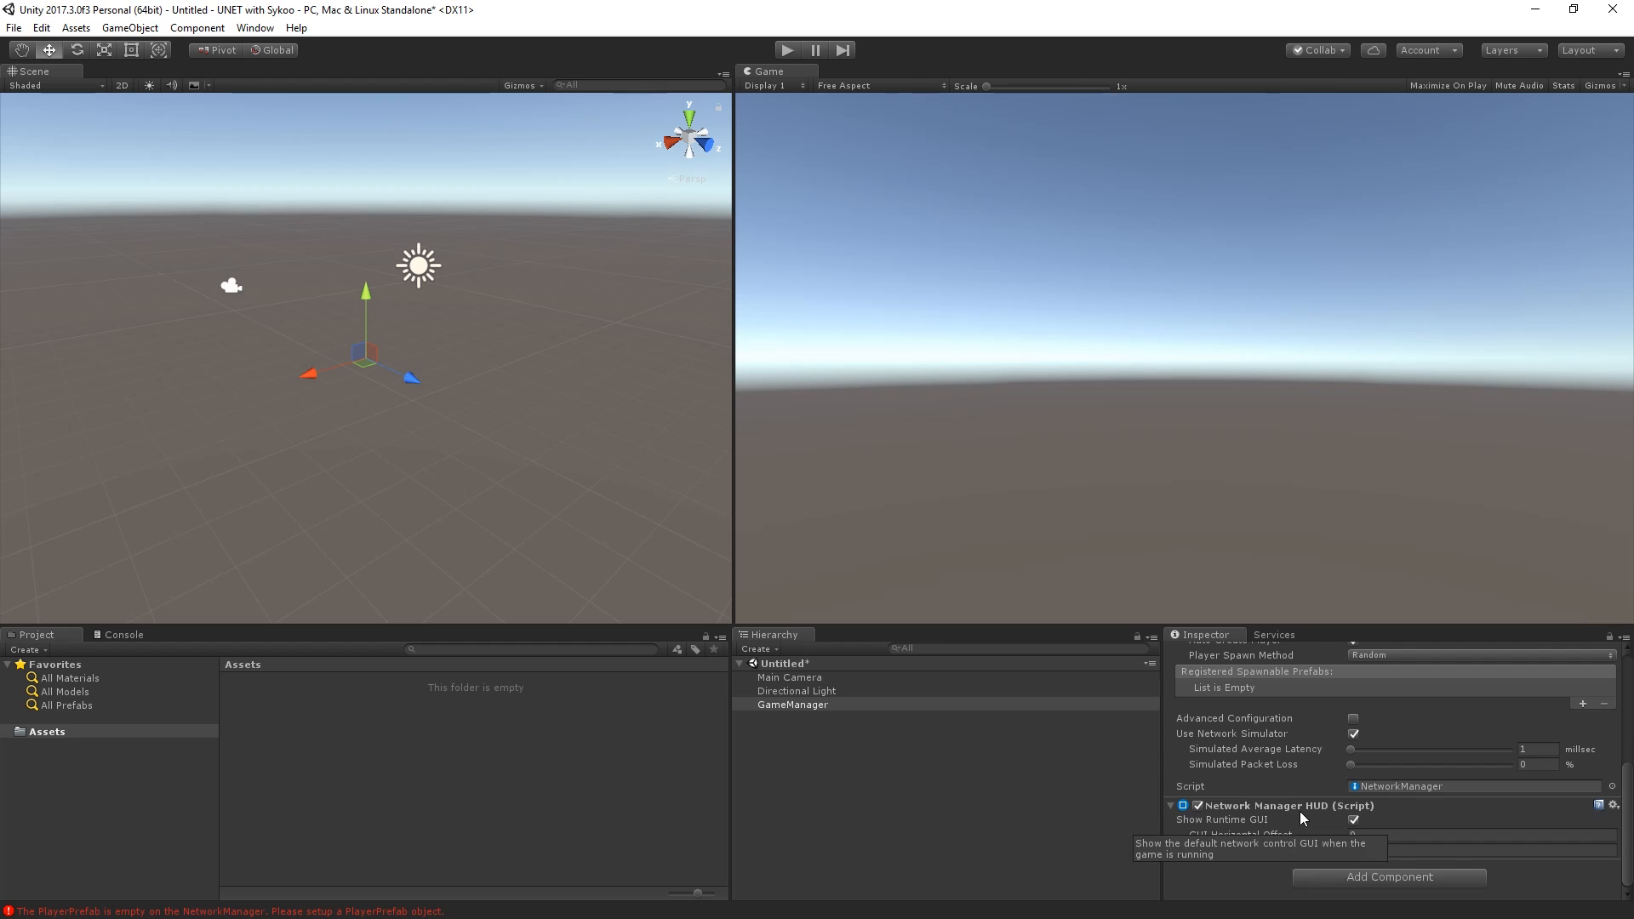
key(ctrl+p)
key(h)
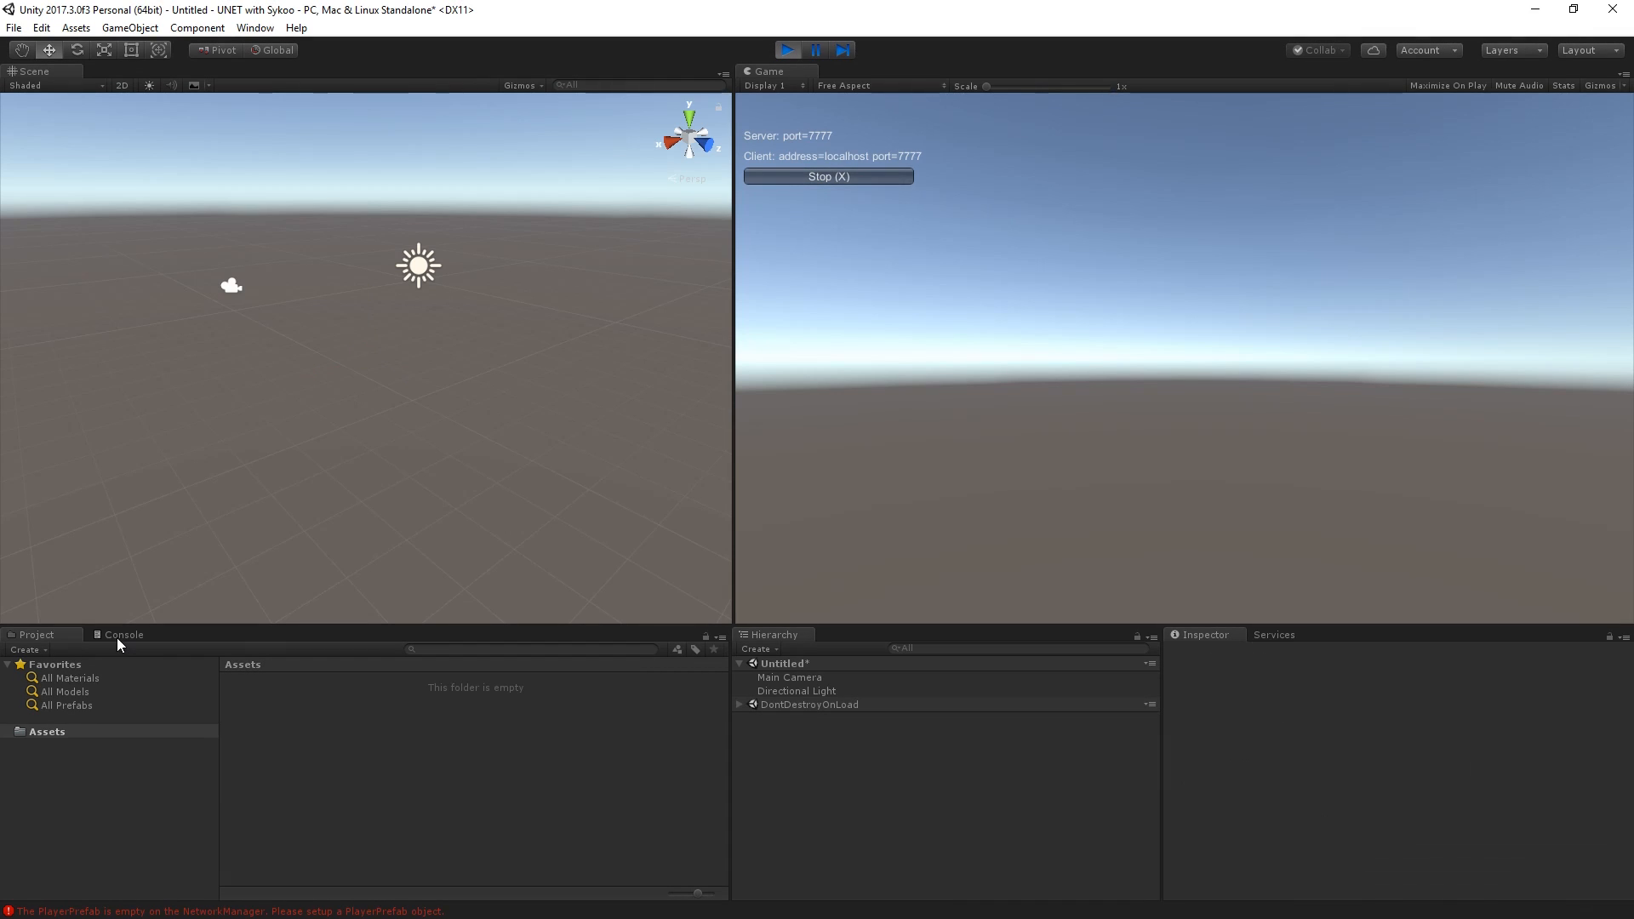
Step: Read the error in the console and exit play mode
click(117, 639)
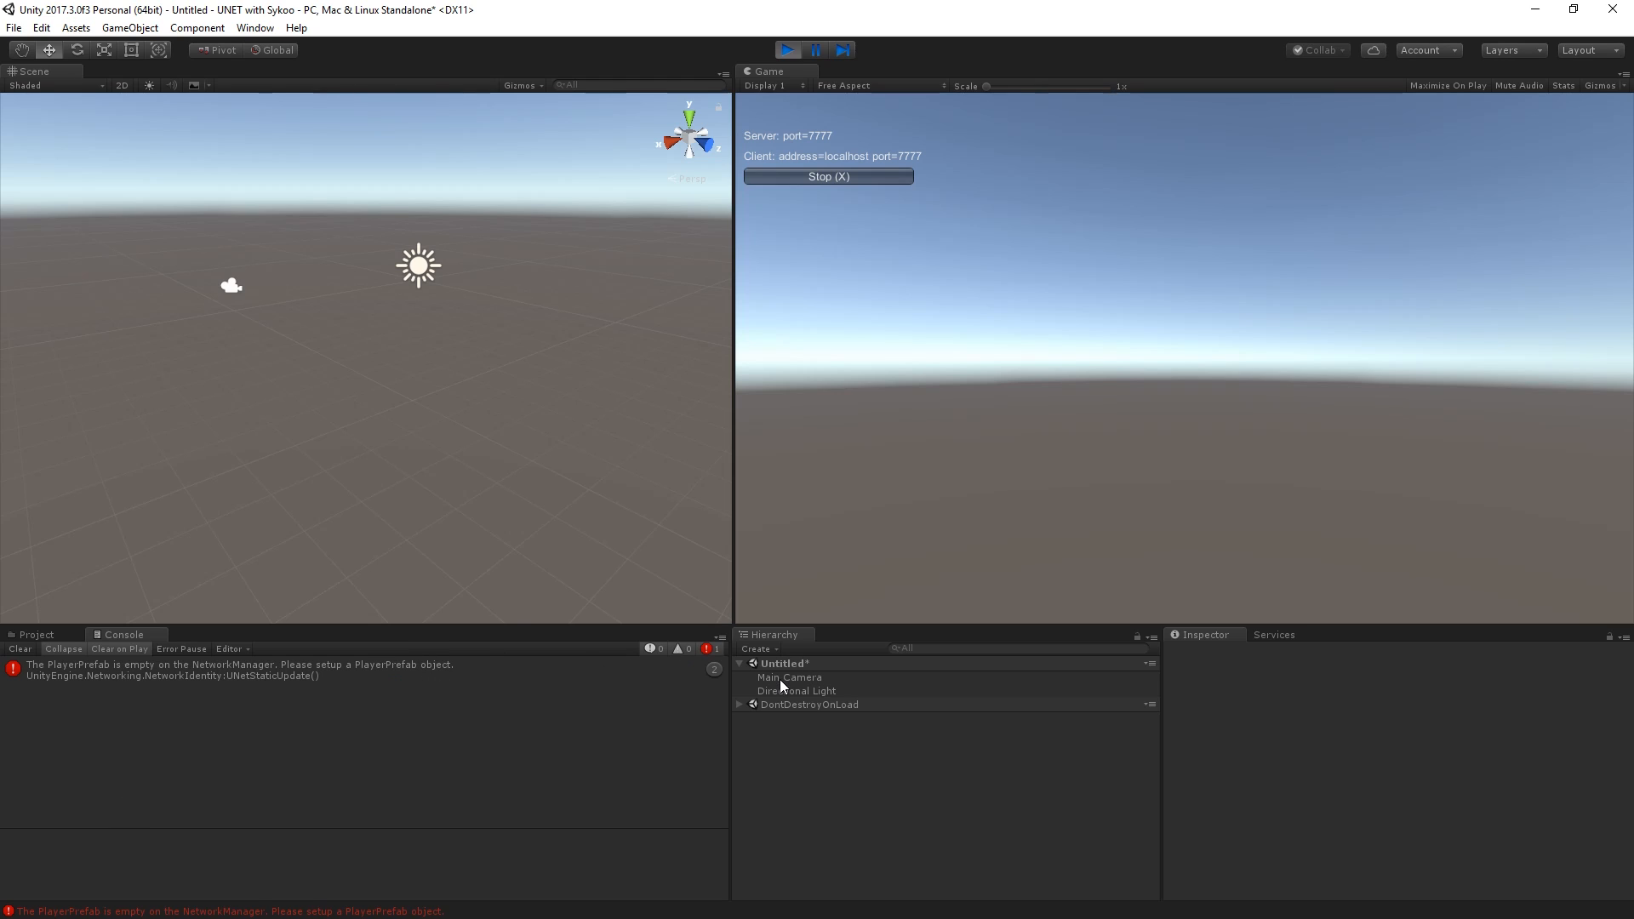
click(788, 50)
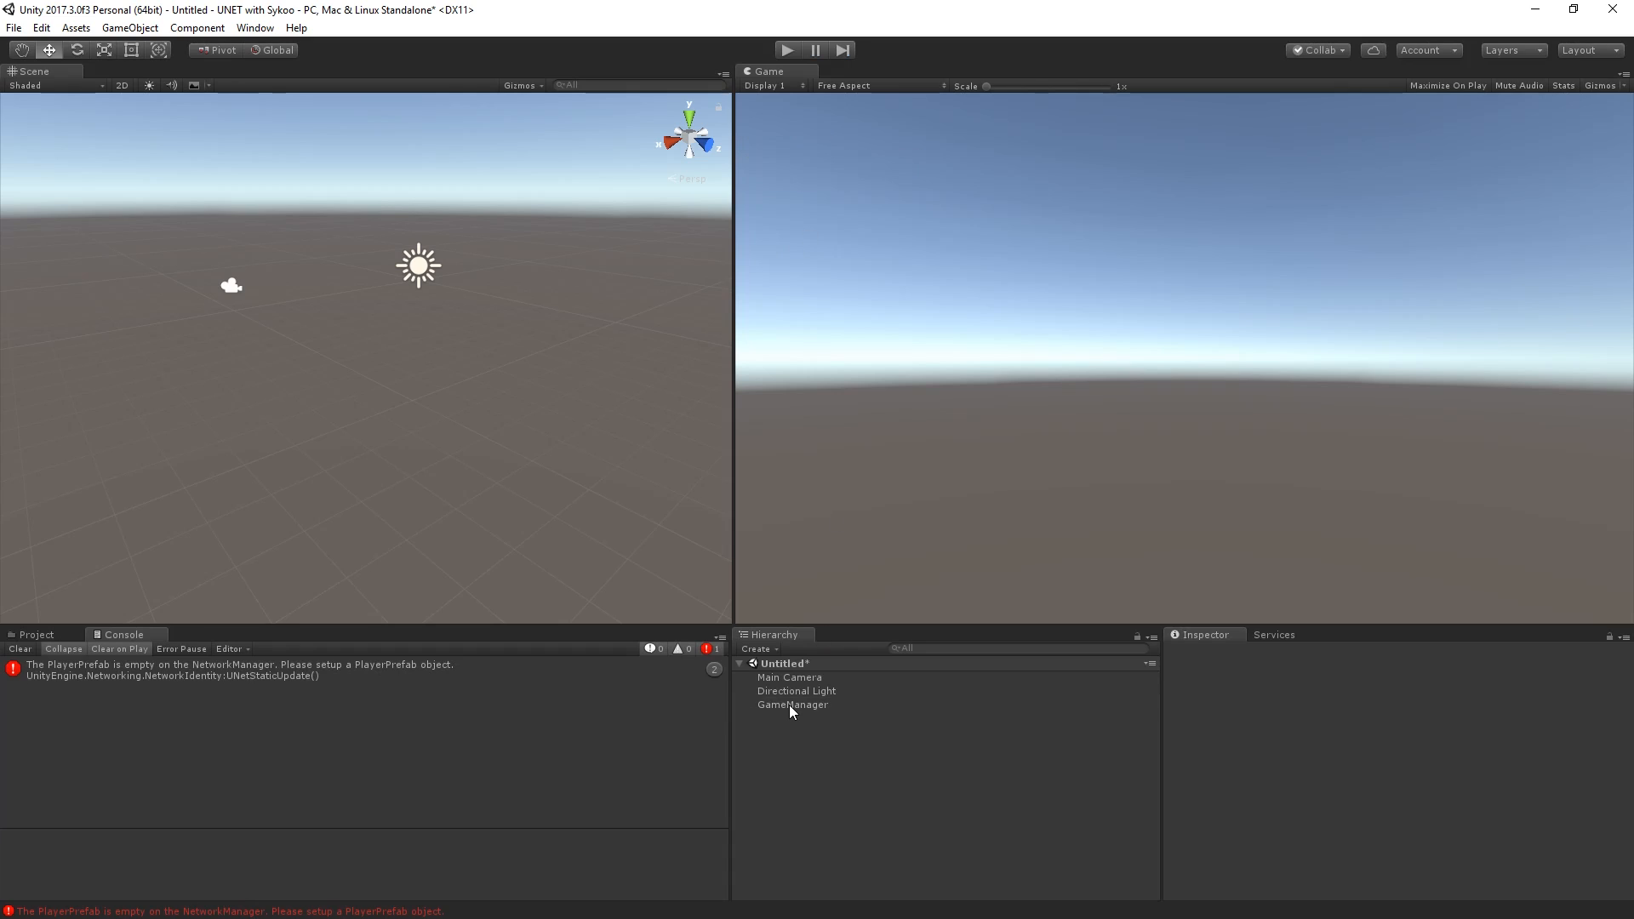
Step: Review the Spawn Info settings of GameManager's Network Manager, clear the console and return to the project assets
click(790, 705)
scroll(1372, 798, down, 5)
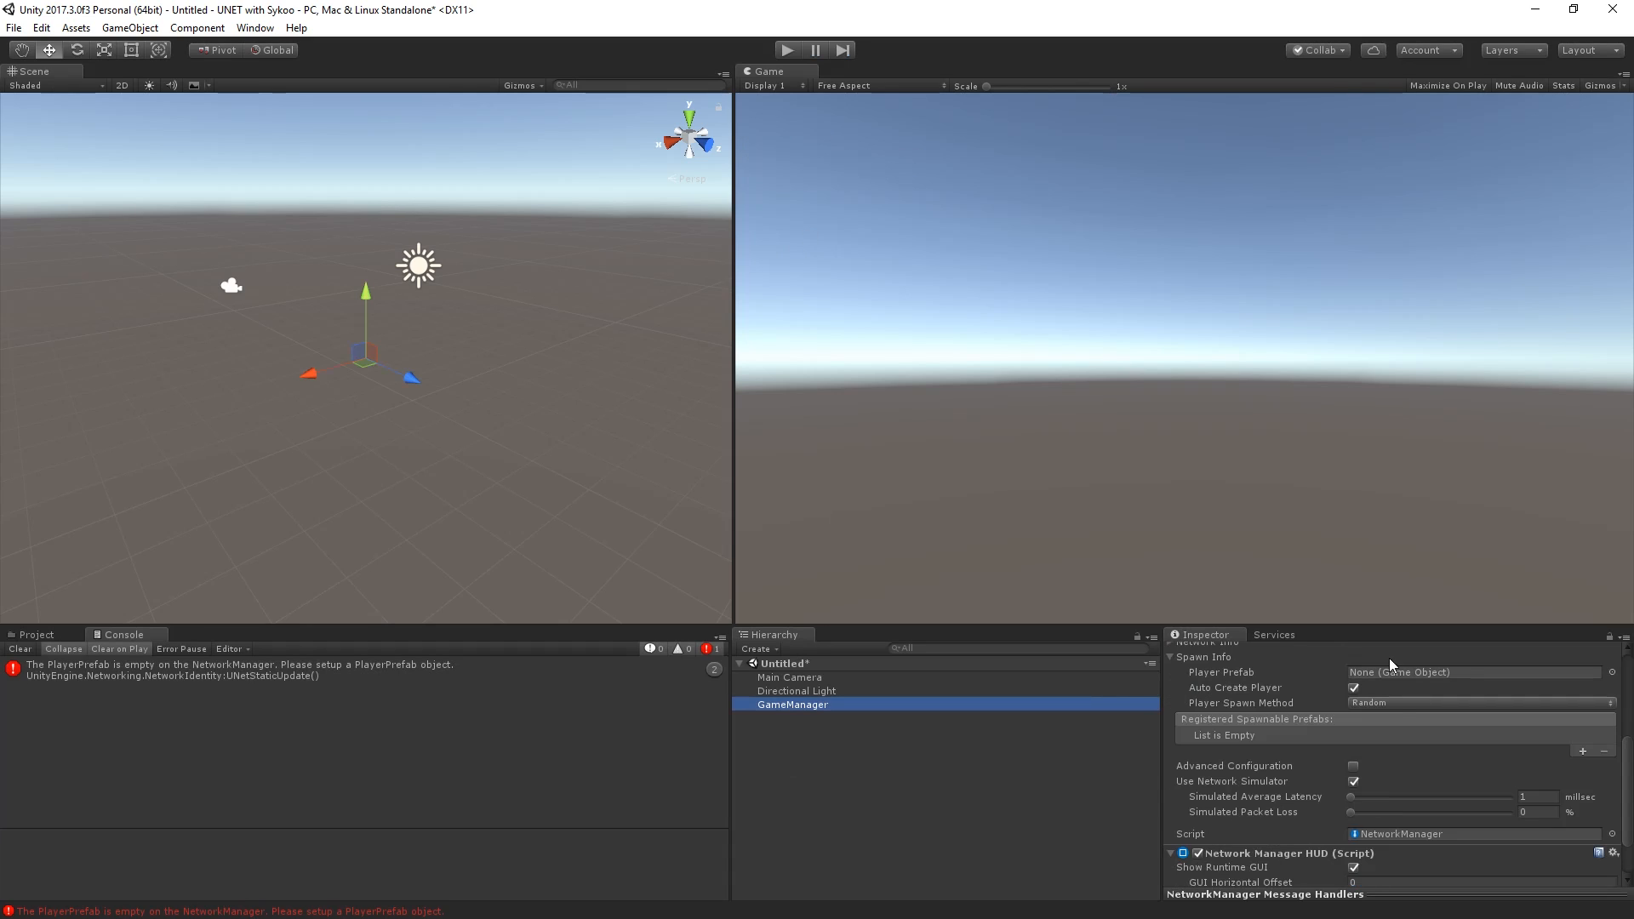
scroll(1374, 826, up, 3)
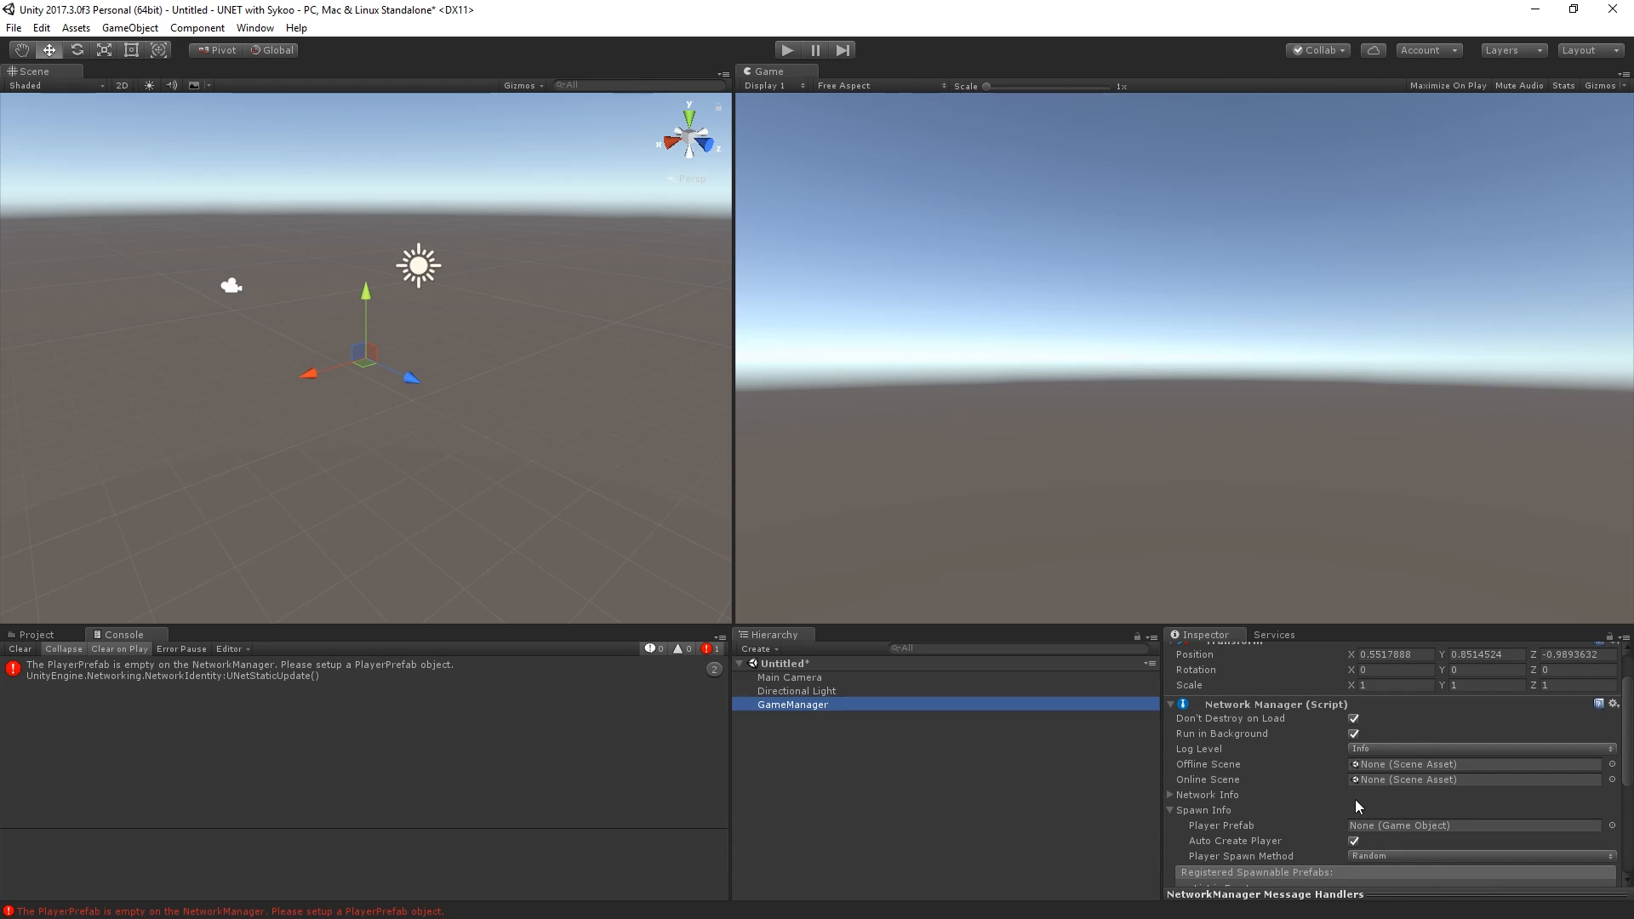
click(20, 650)
click(34, 635)
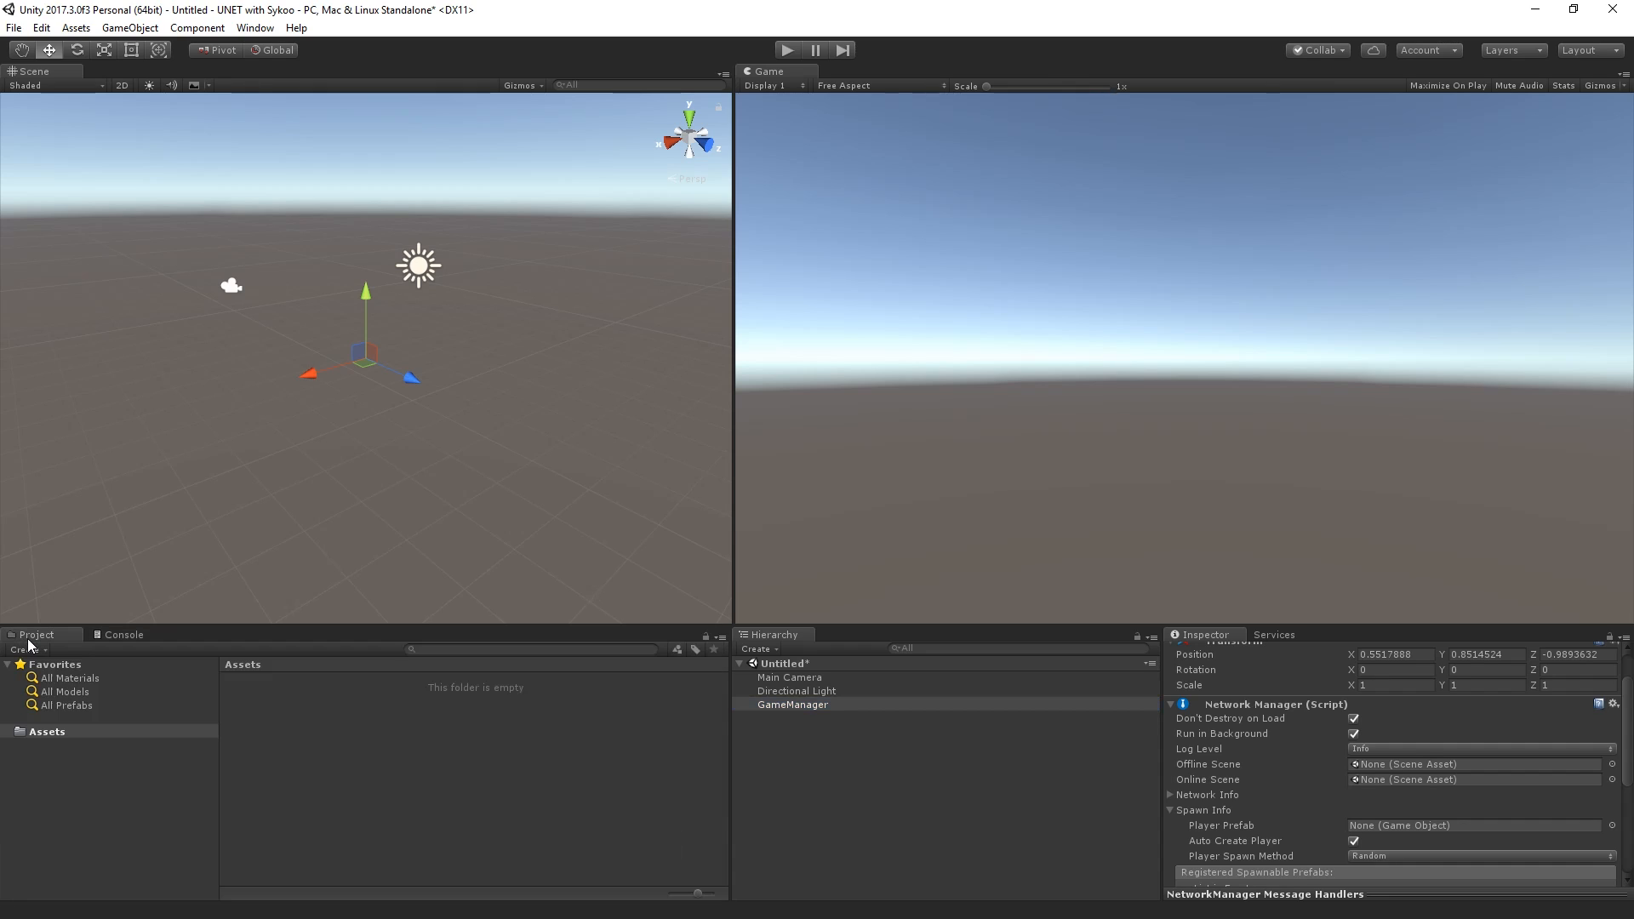
Step: Create an empty game object in the scene and name it Player Object
click(132, 29)
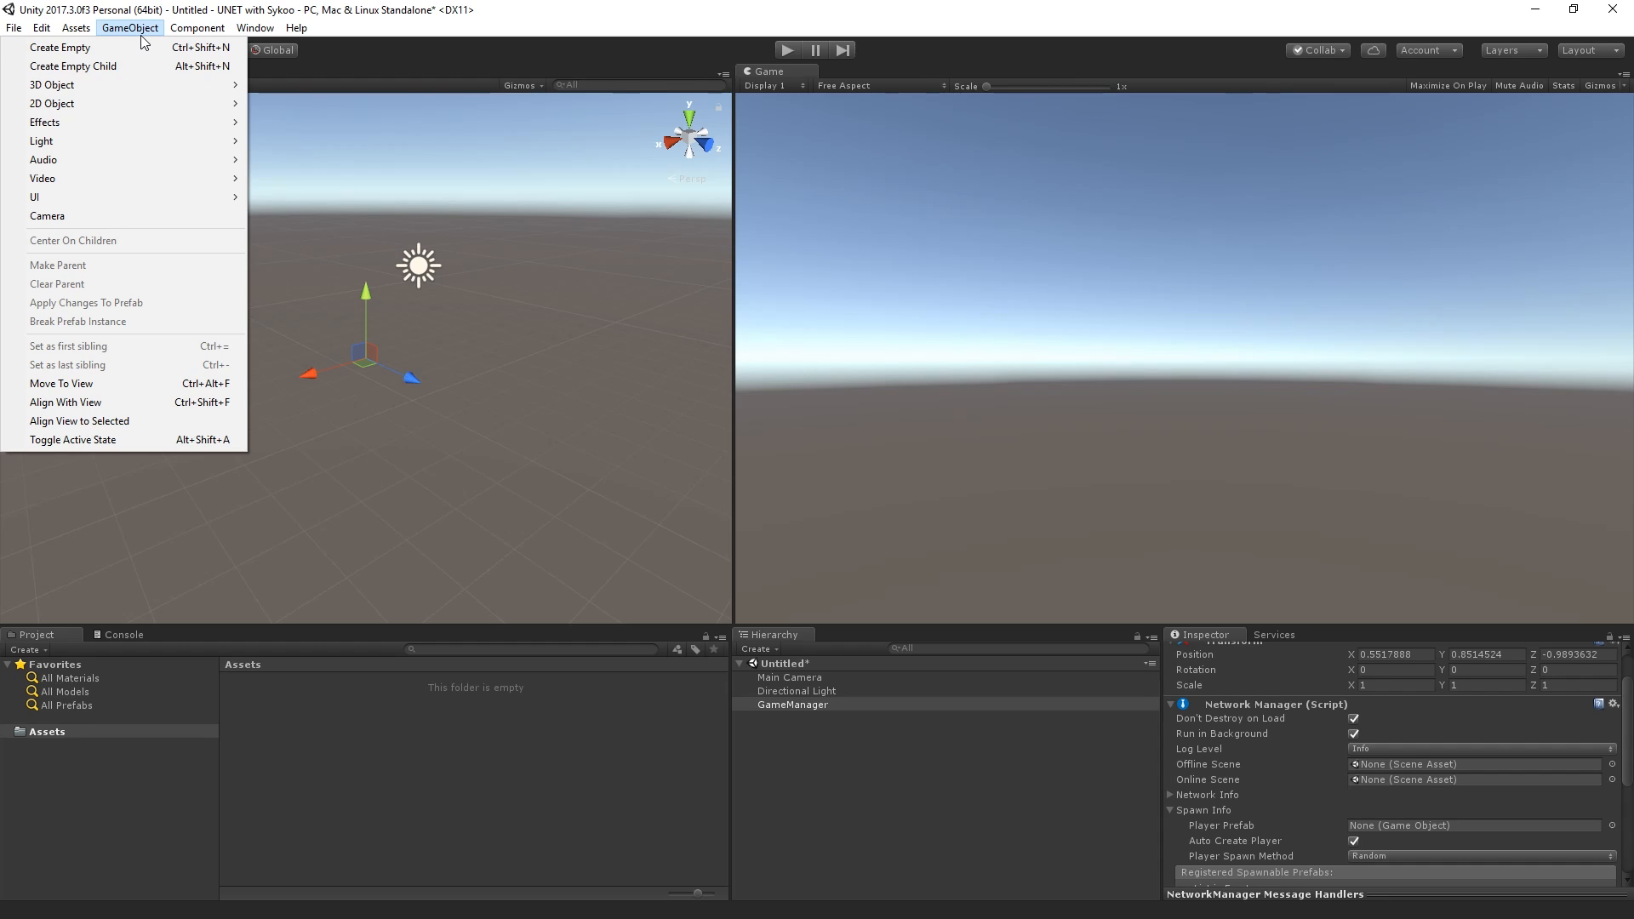
mouse_move(138, 86)
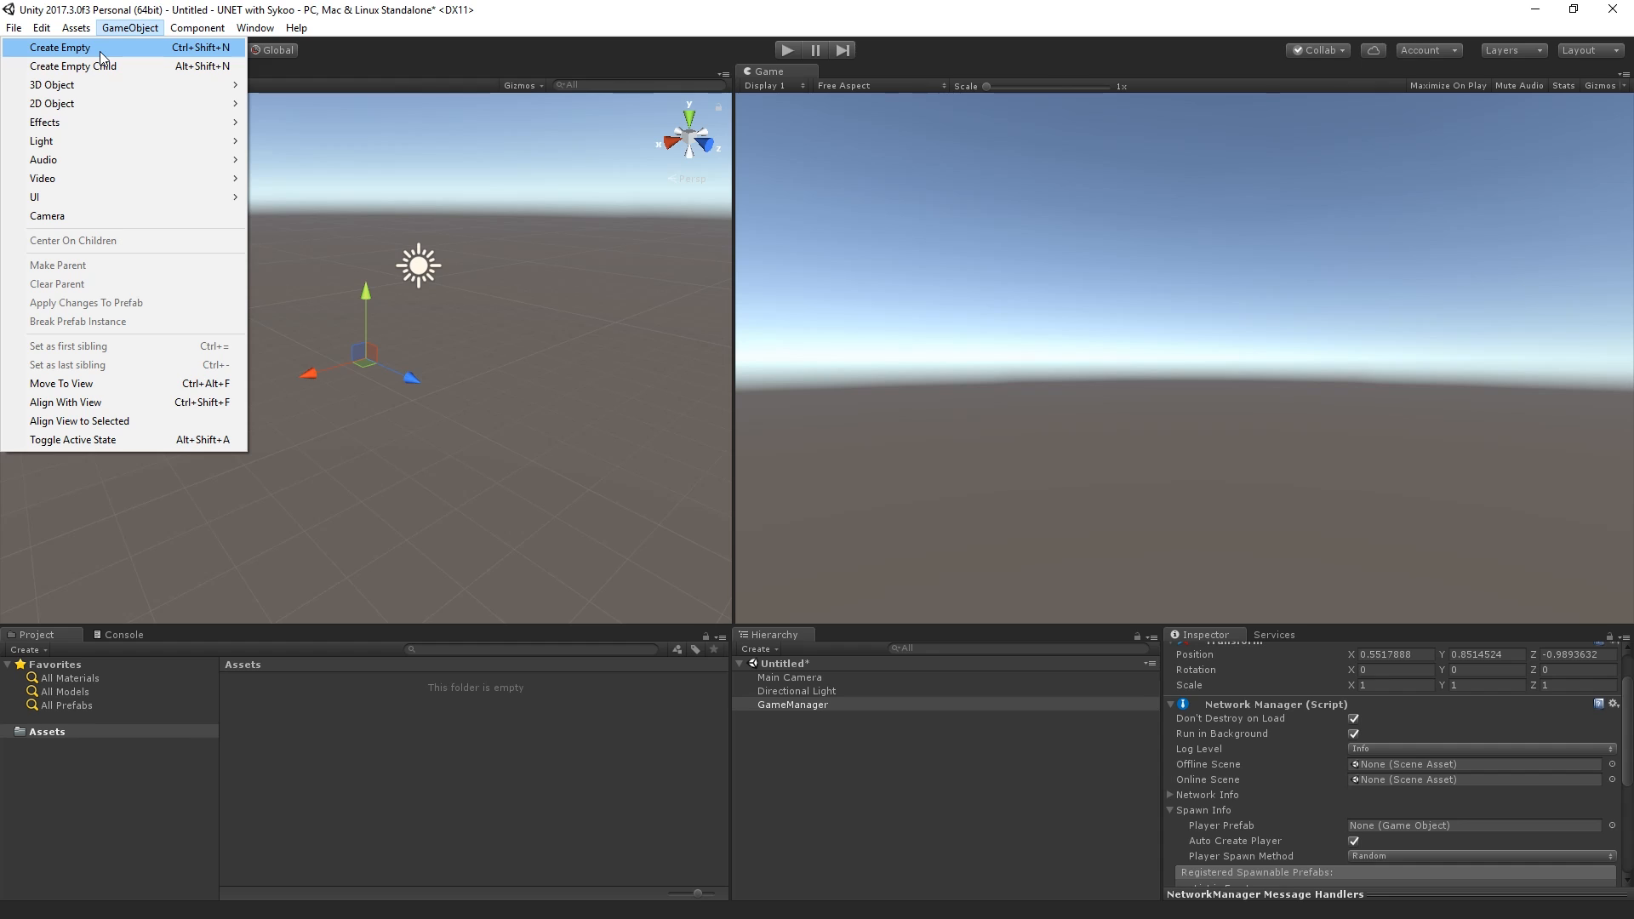
click(99, 49)
click(1403, 653)
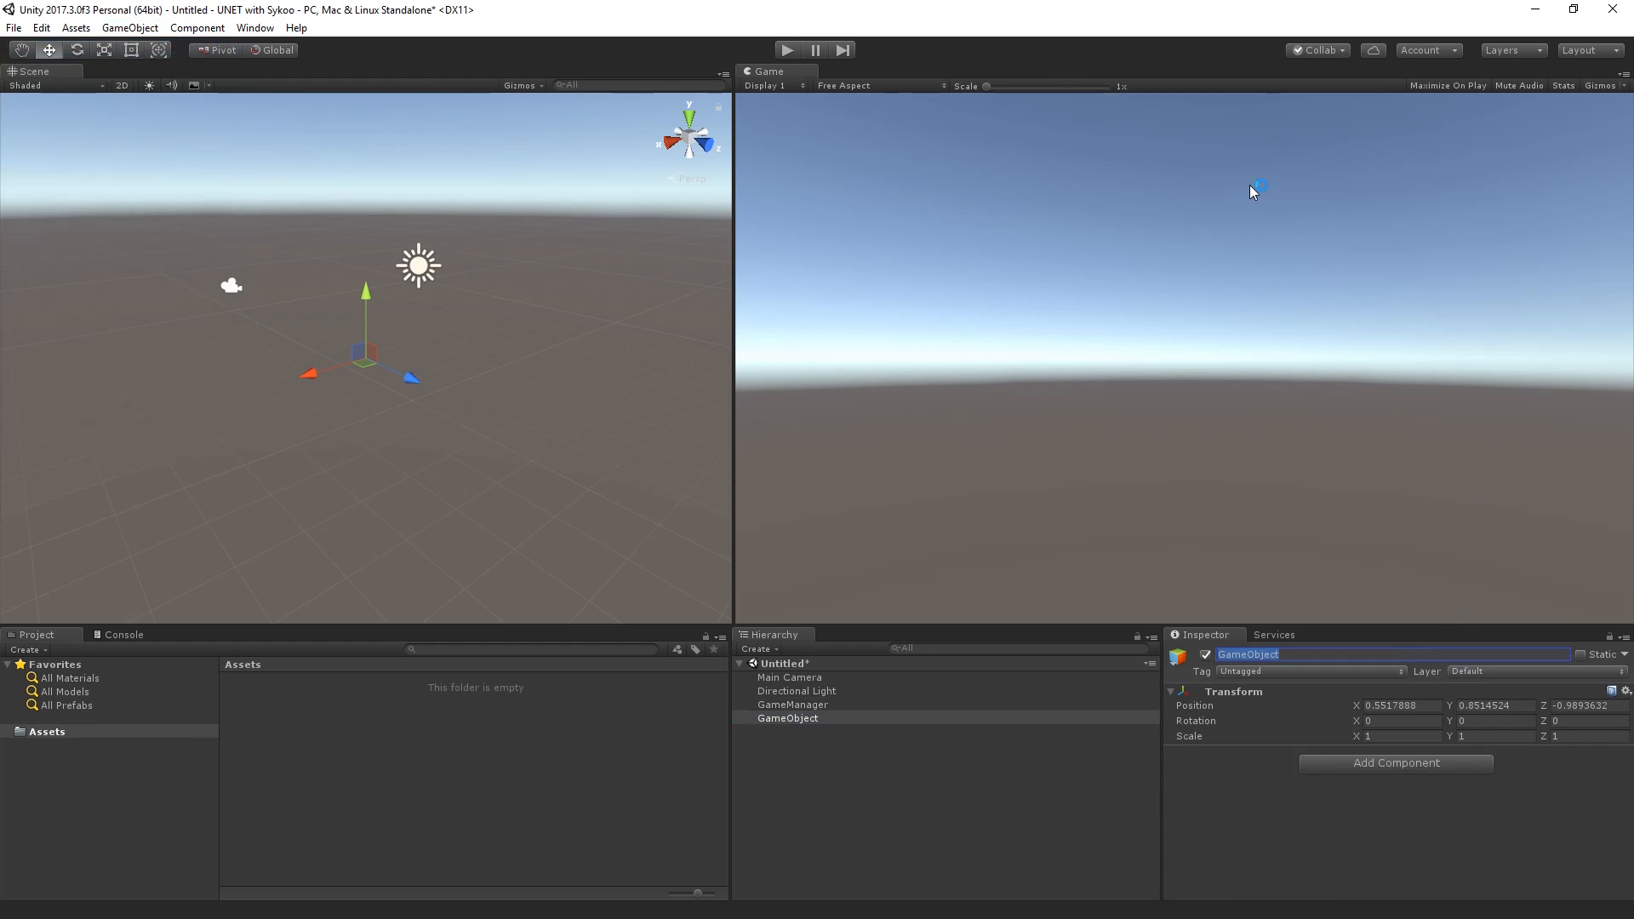
text(Player Object)
key(Return)
Step: Add a 3D Cube as a child of Player Object
right_click(805, 720)
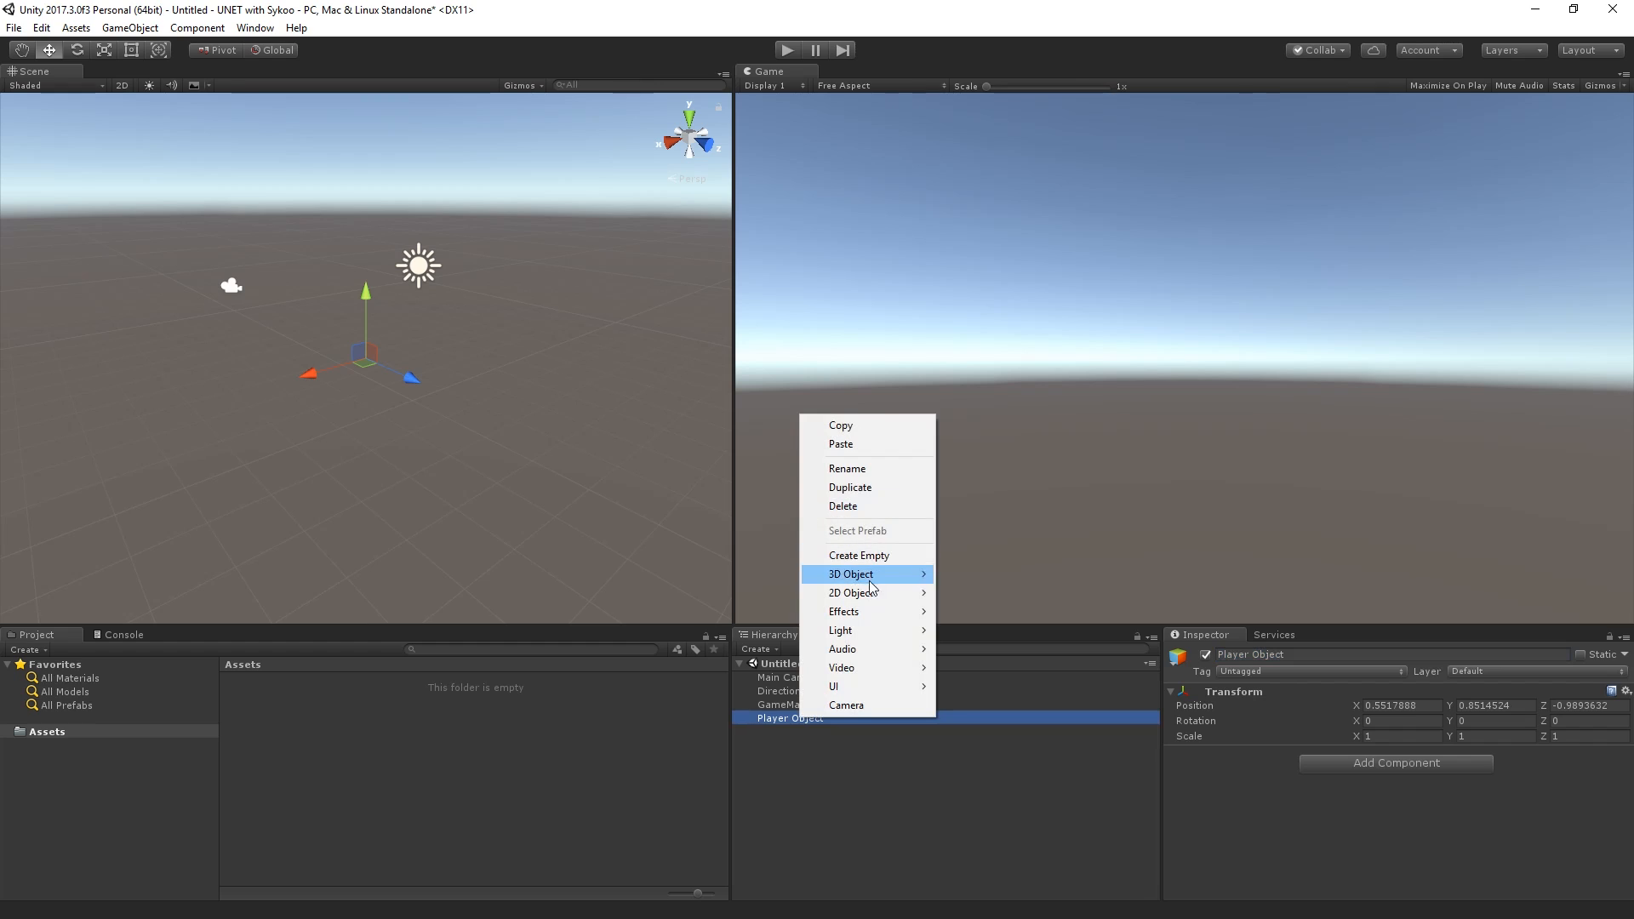
mouse_move(878, 576)
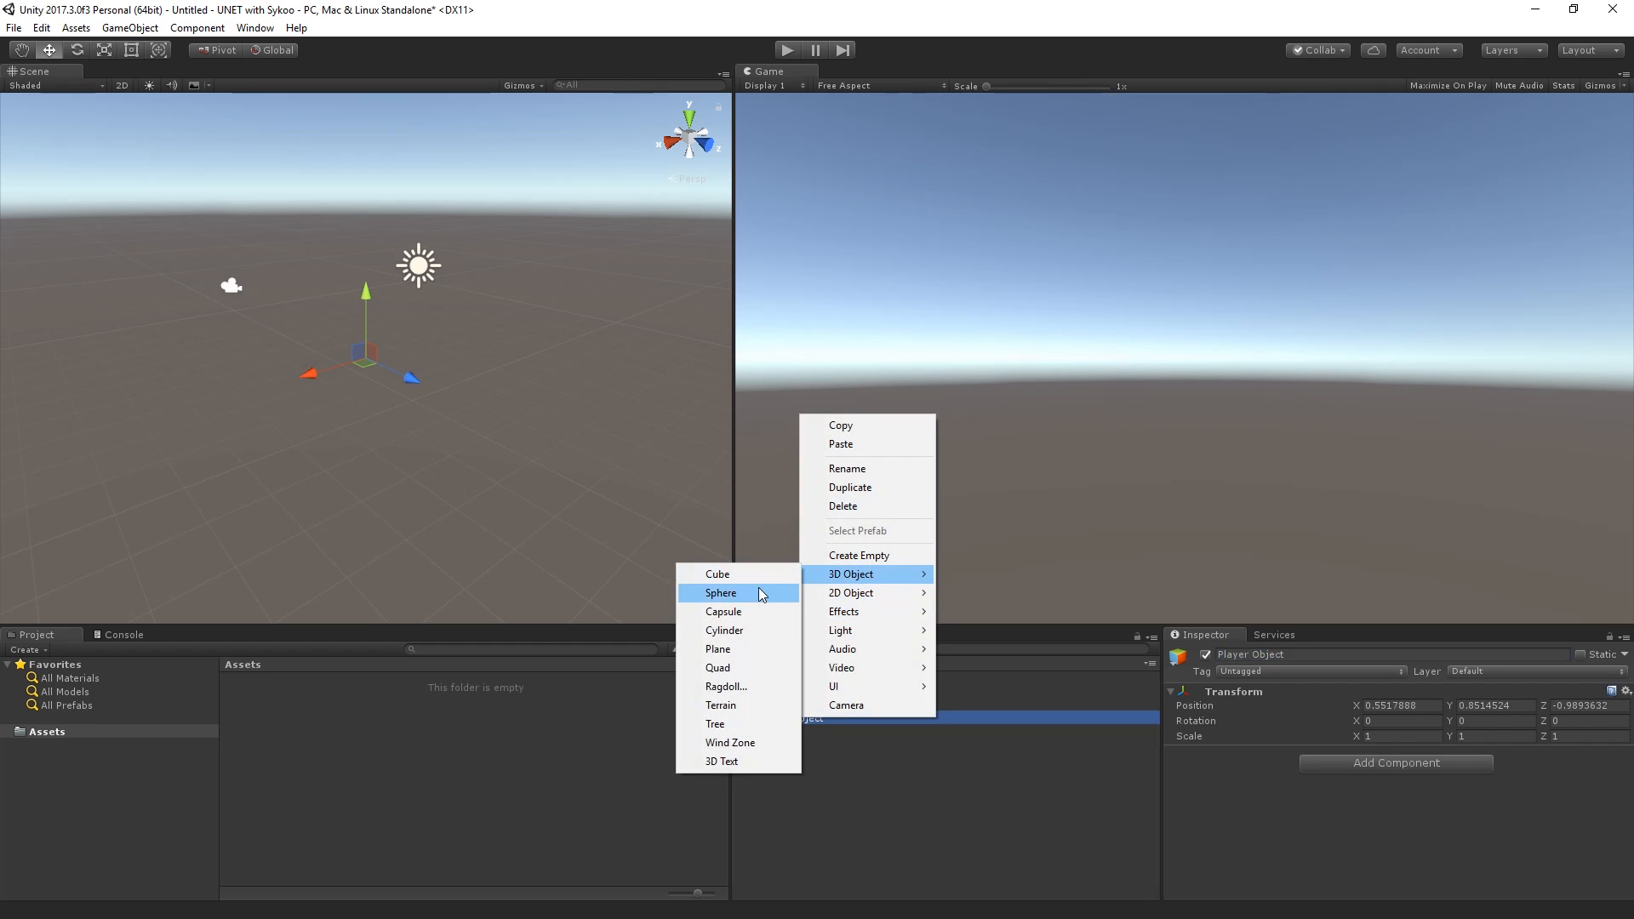
click(737, 596)
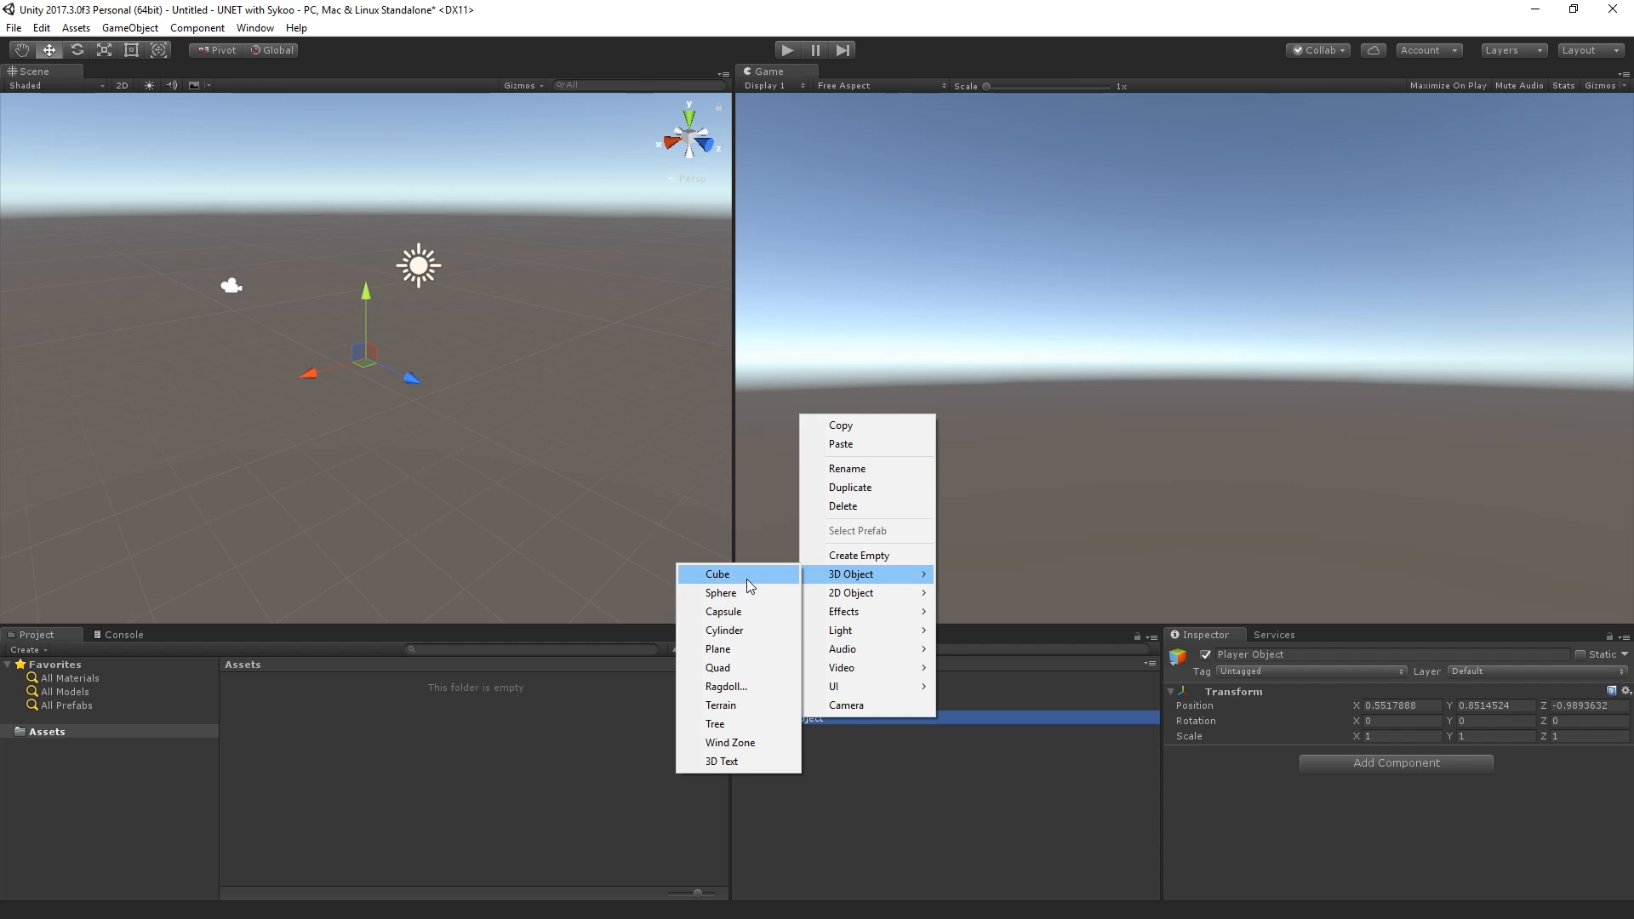
click(749, 586)
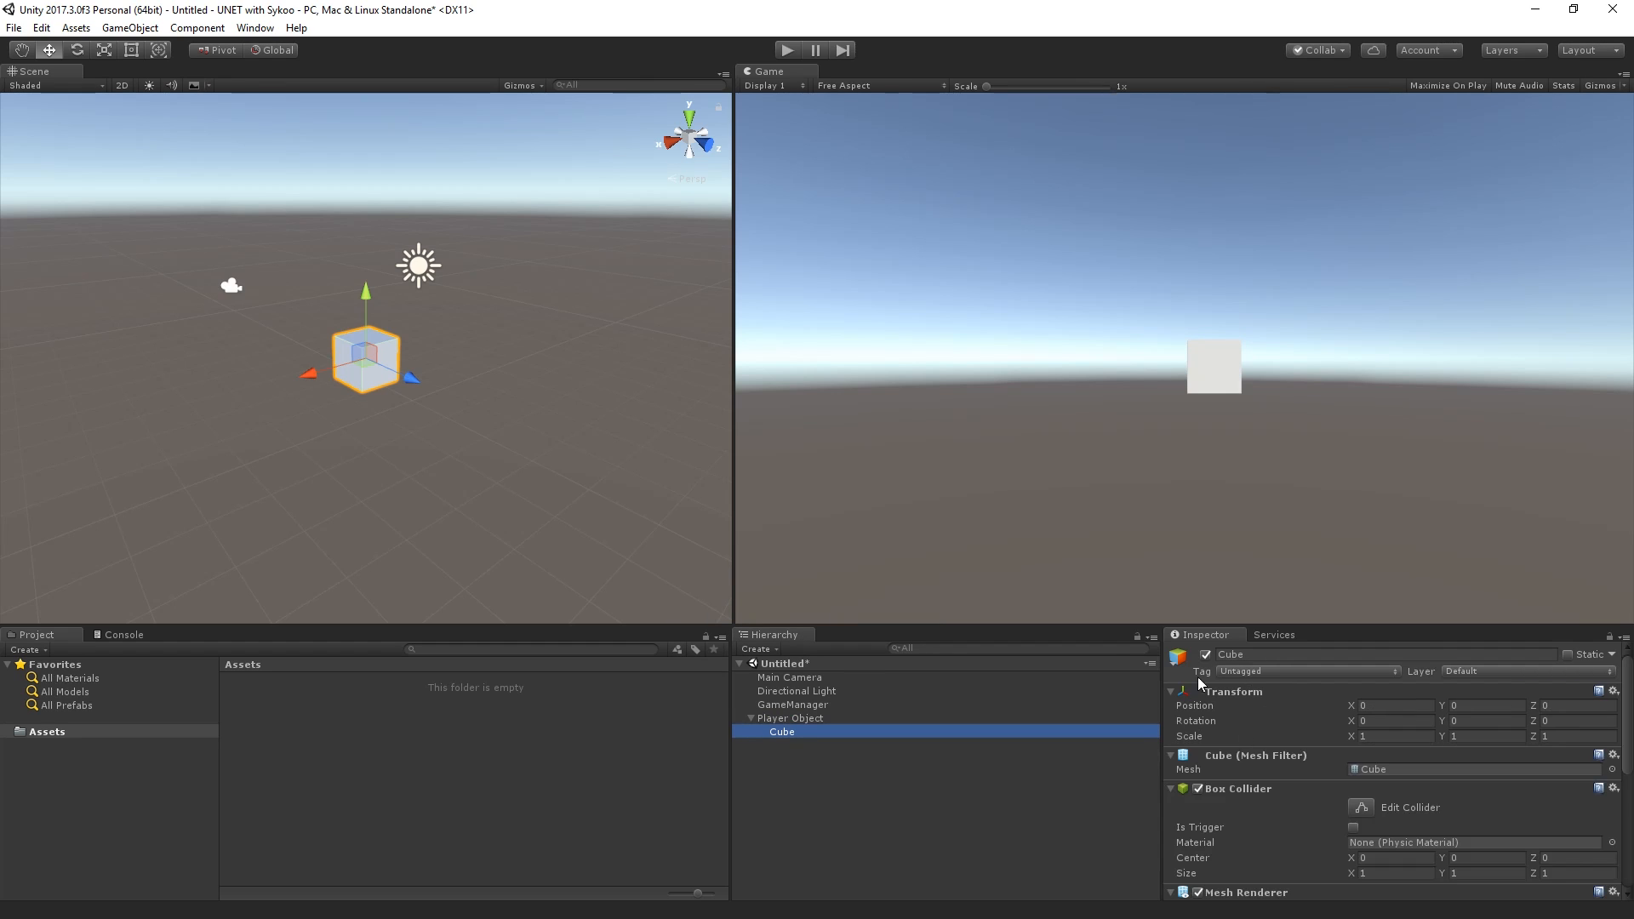
key(f)
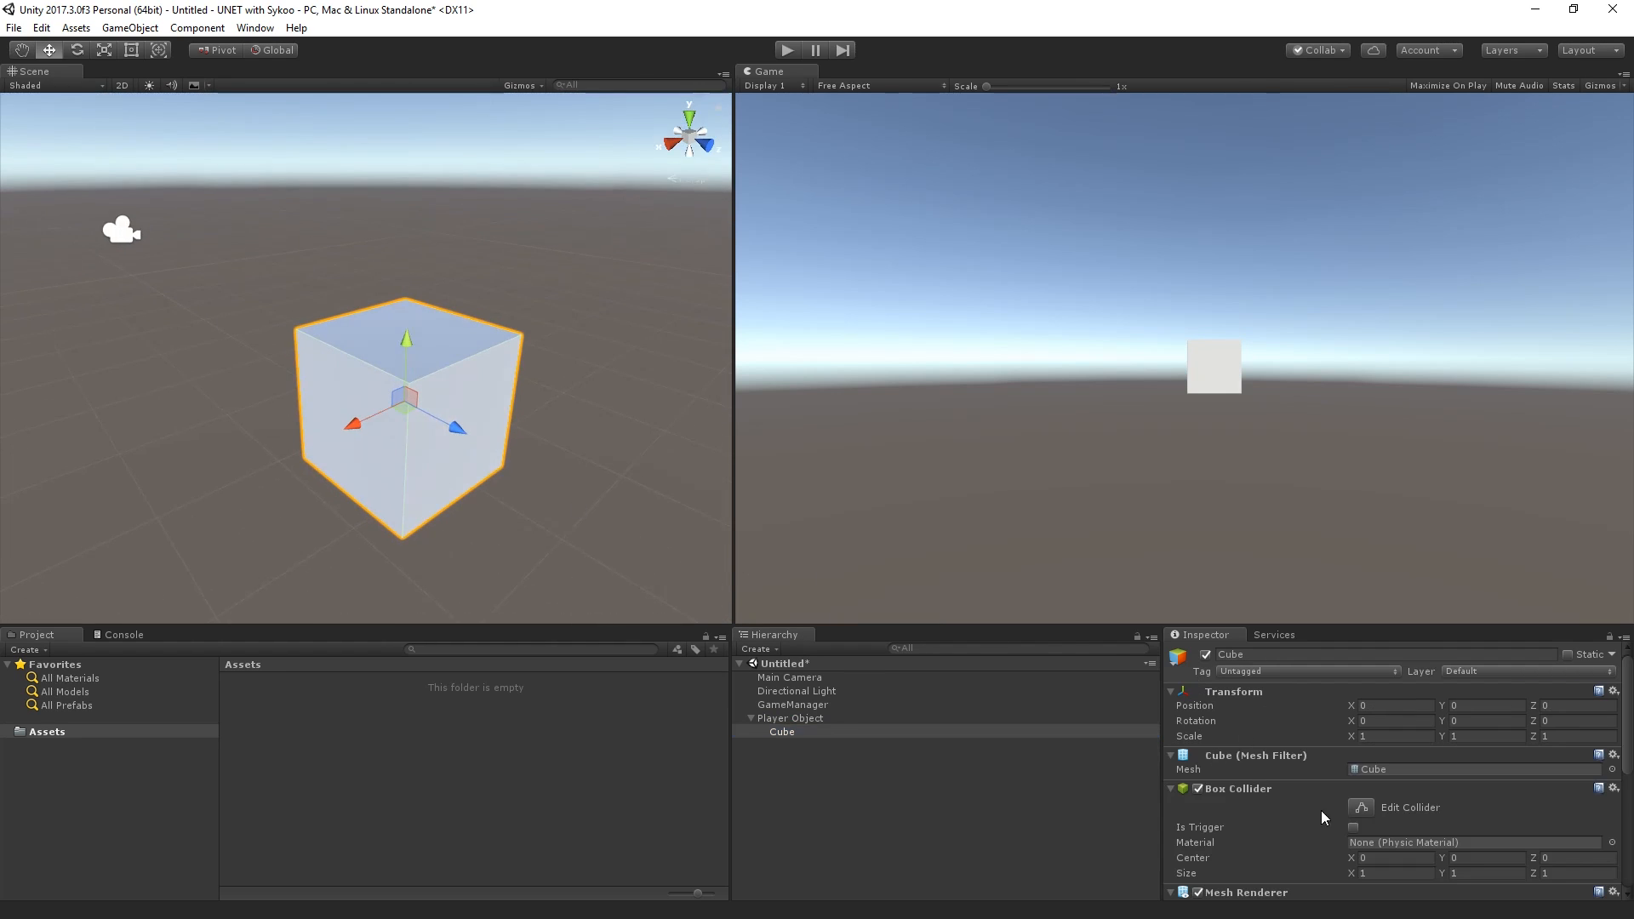
key(r)
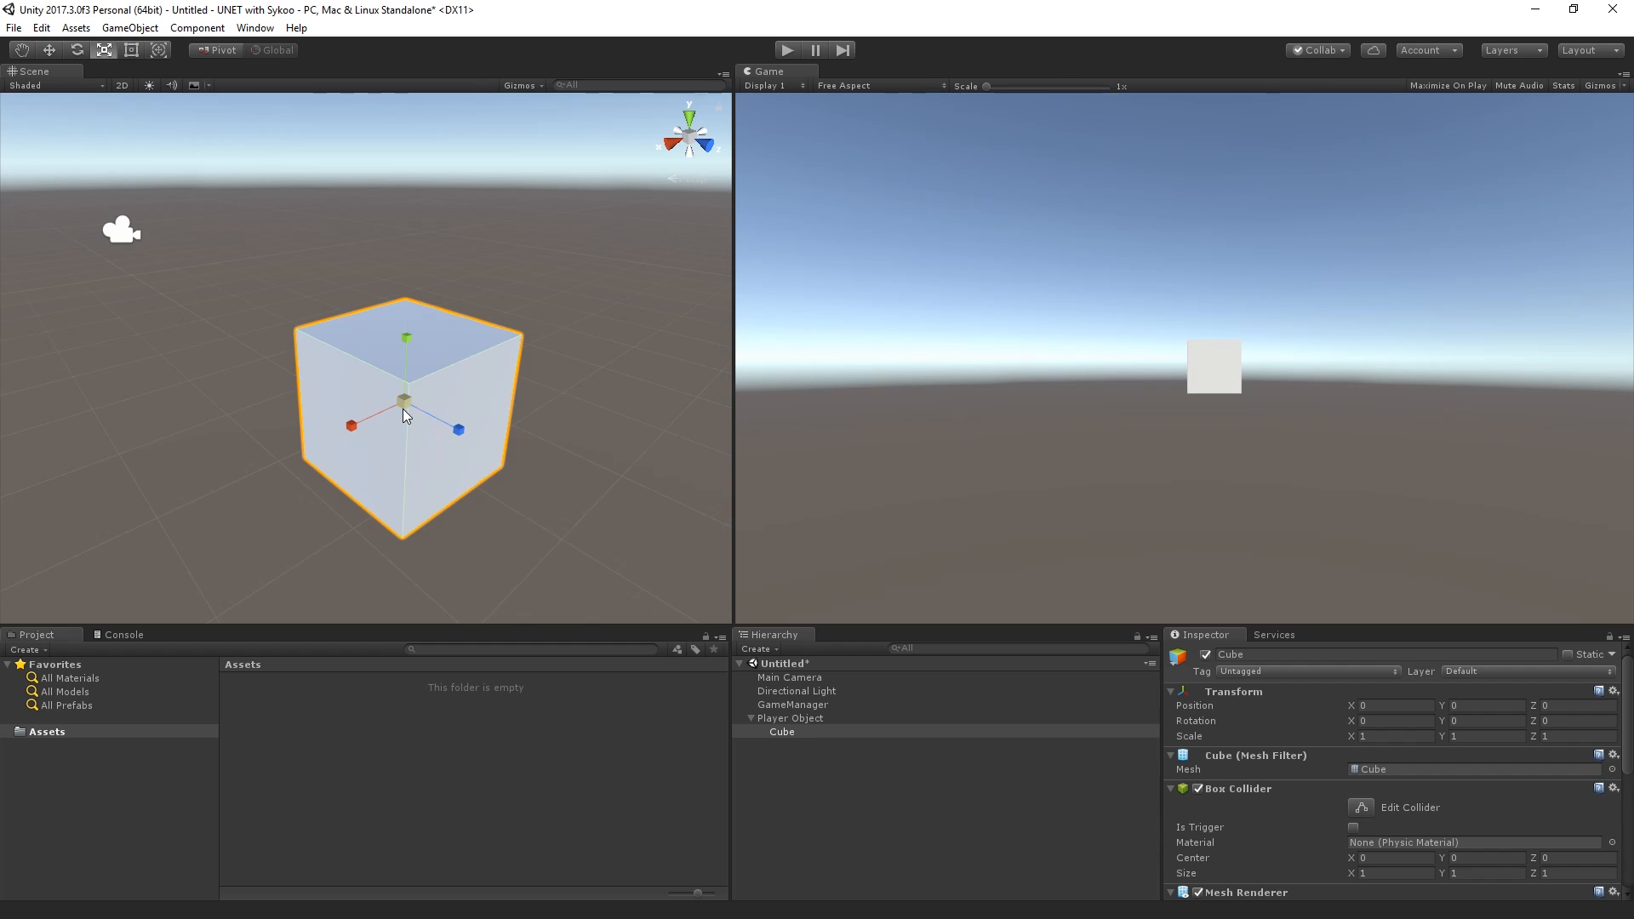
Step: Lower Player Object in the scene to about Y -0.83 and set its X position to 0
click(780, 718)
key(s)
right_drag(322, 359, 587, 331)
right_drag(288, 413, 528, 433)
key(a)
key(s)
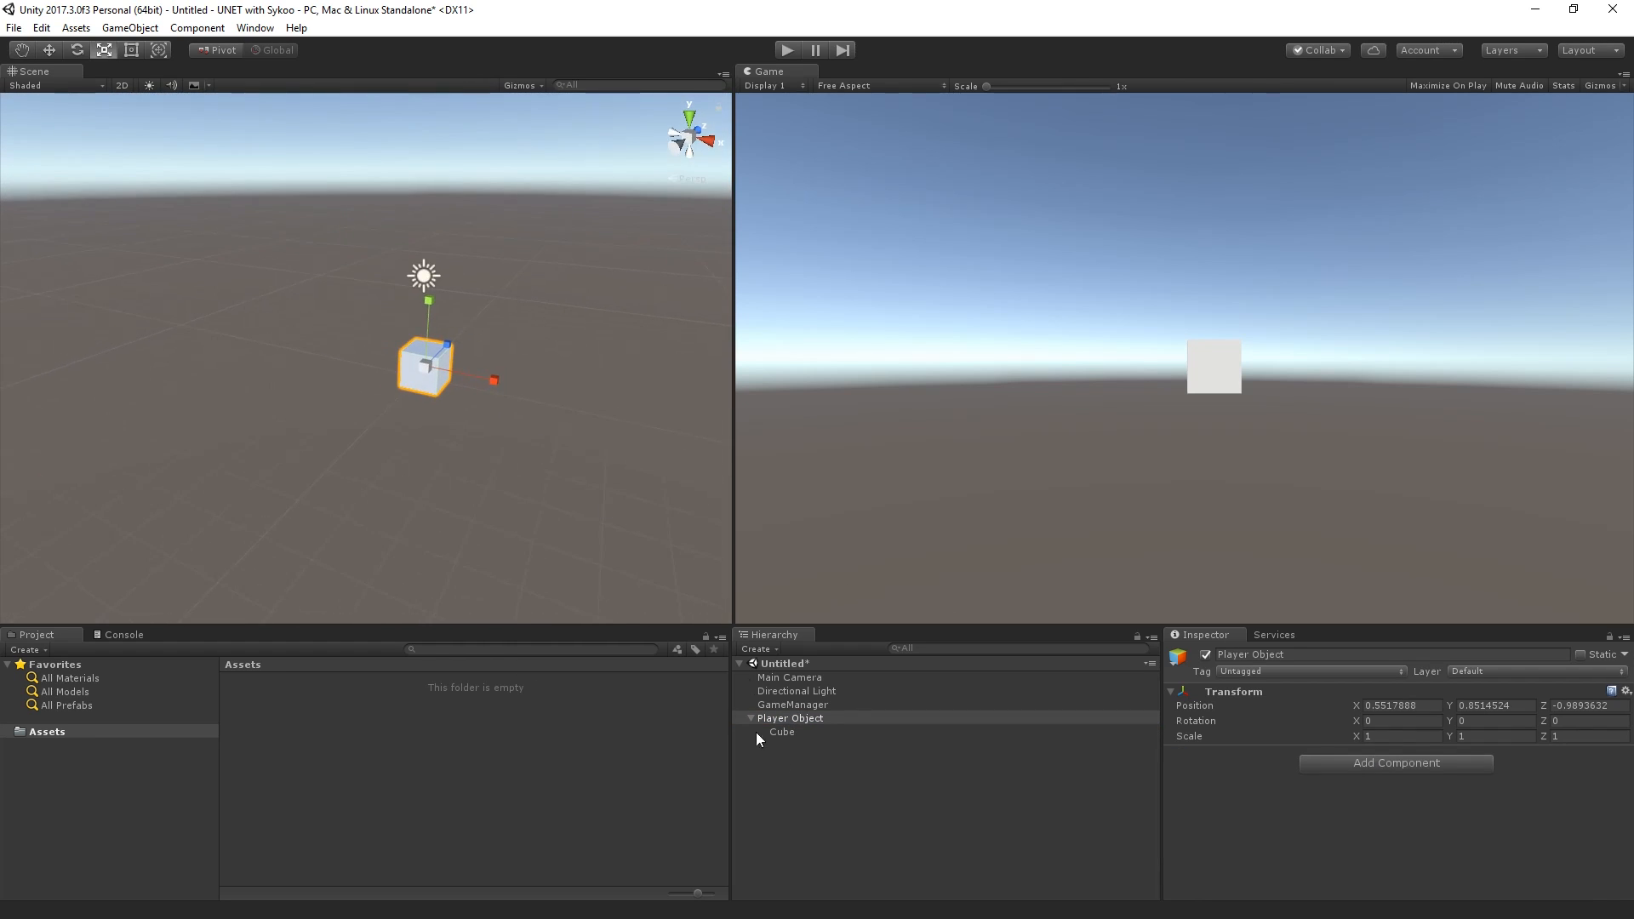
key(w)
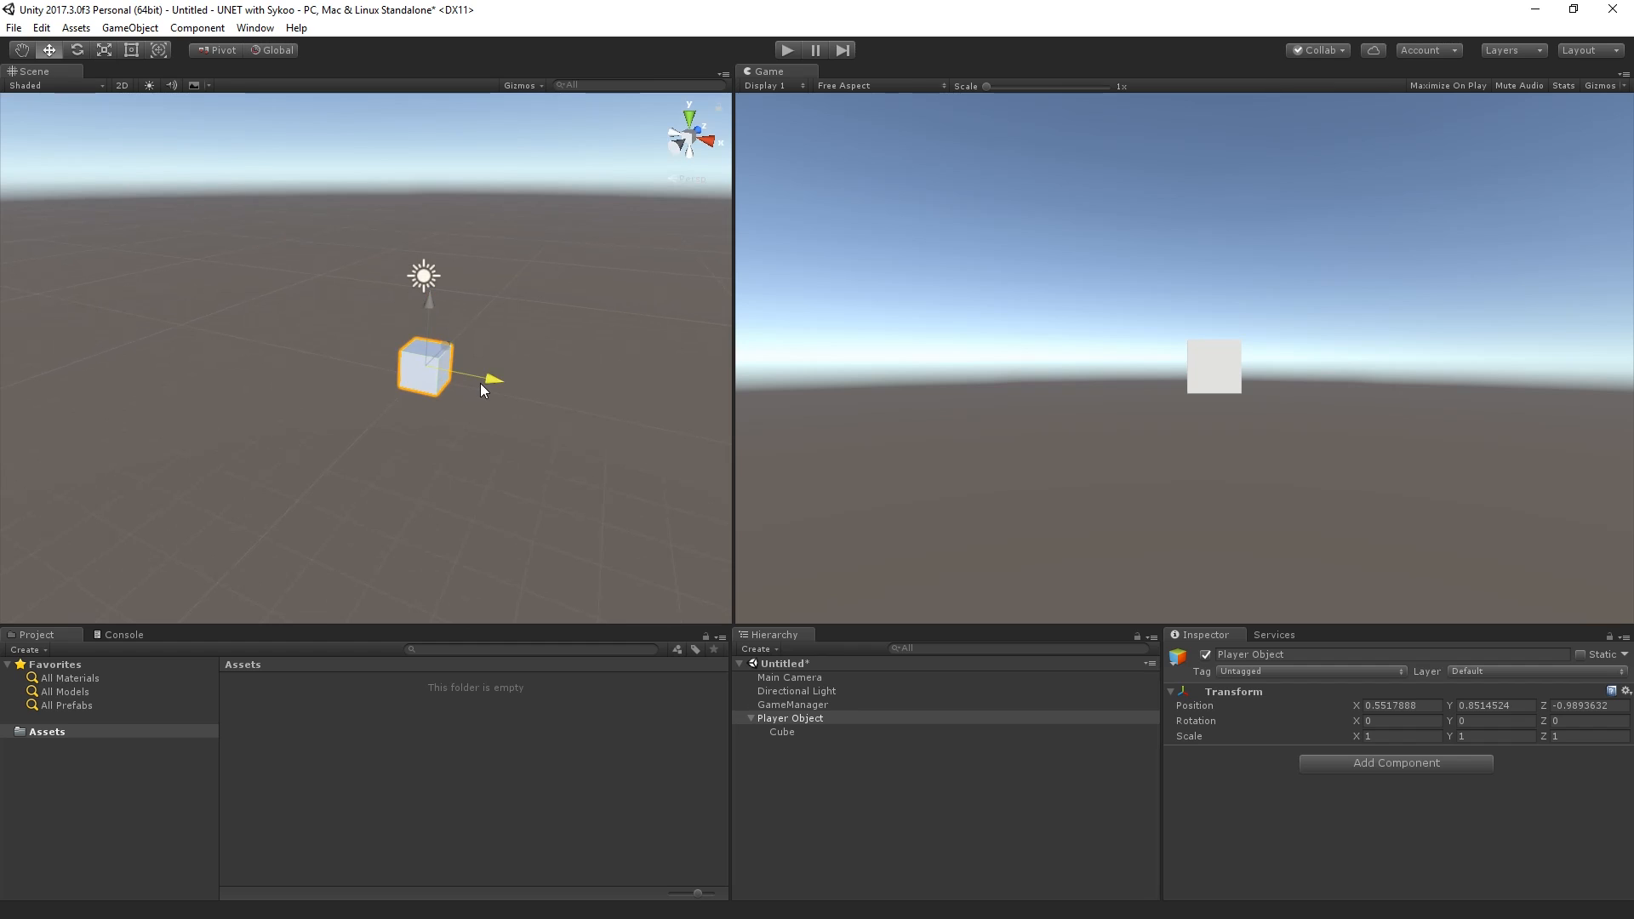
drag(480, 383, 370, 366)
drag(324, 281, 323, 336)
drag(378, 412, 464, 441)
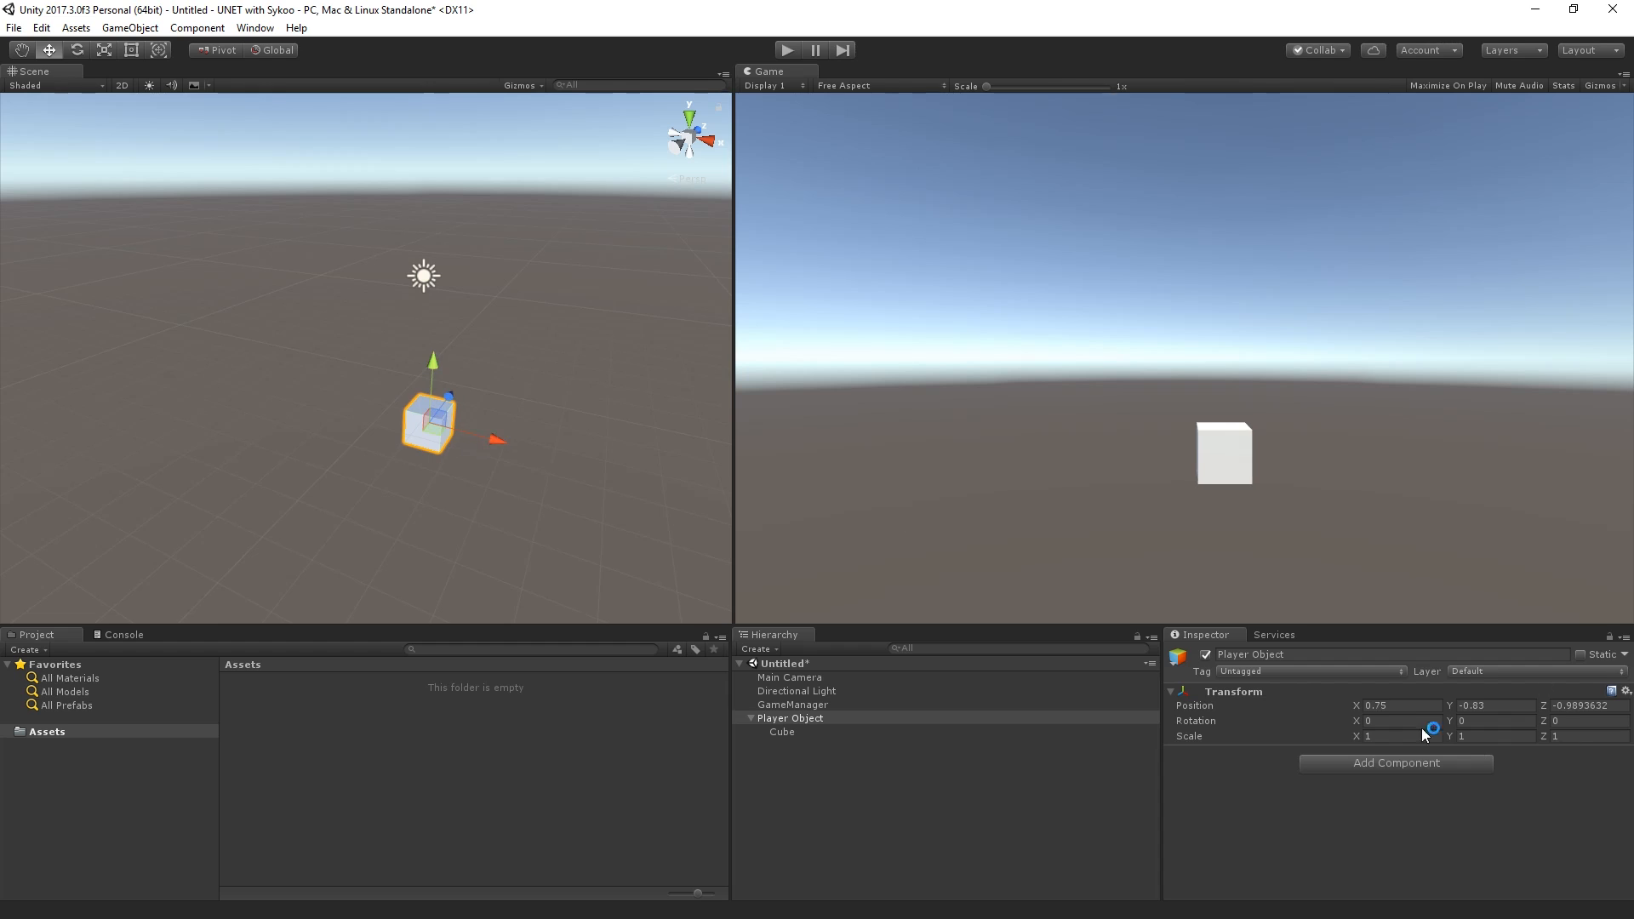
click(1412, 708)
text(0)
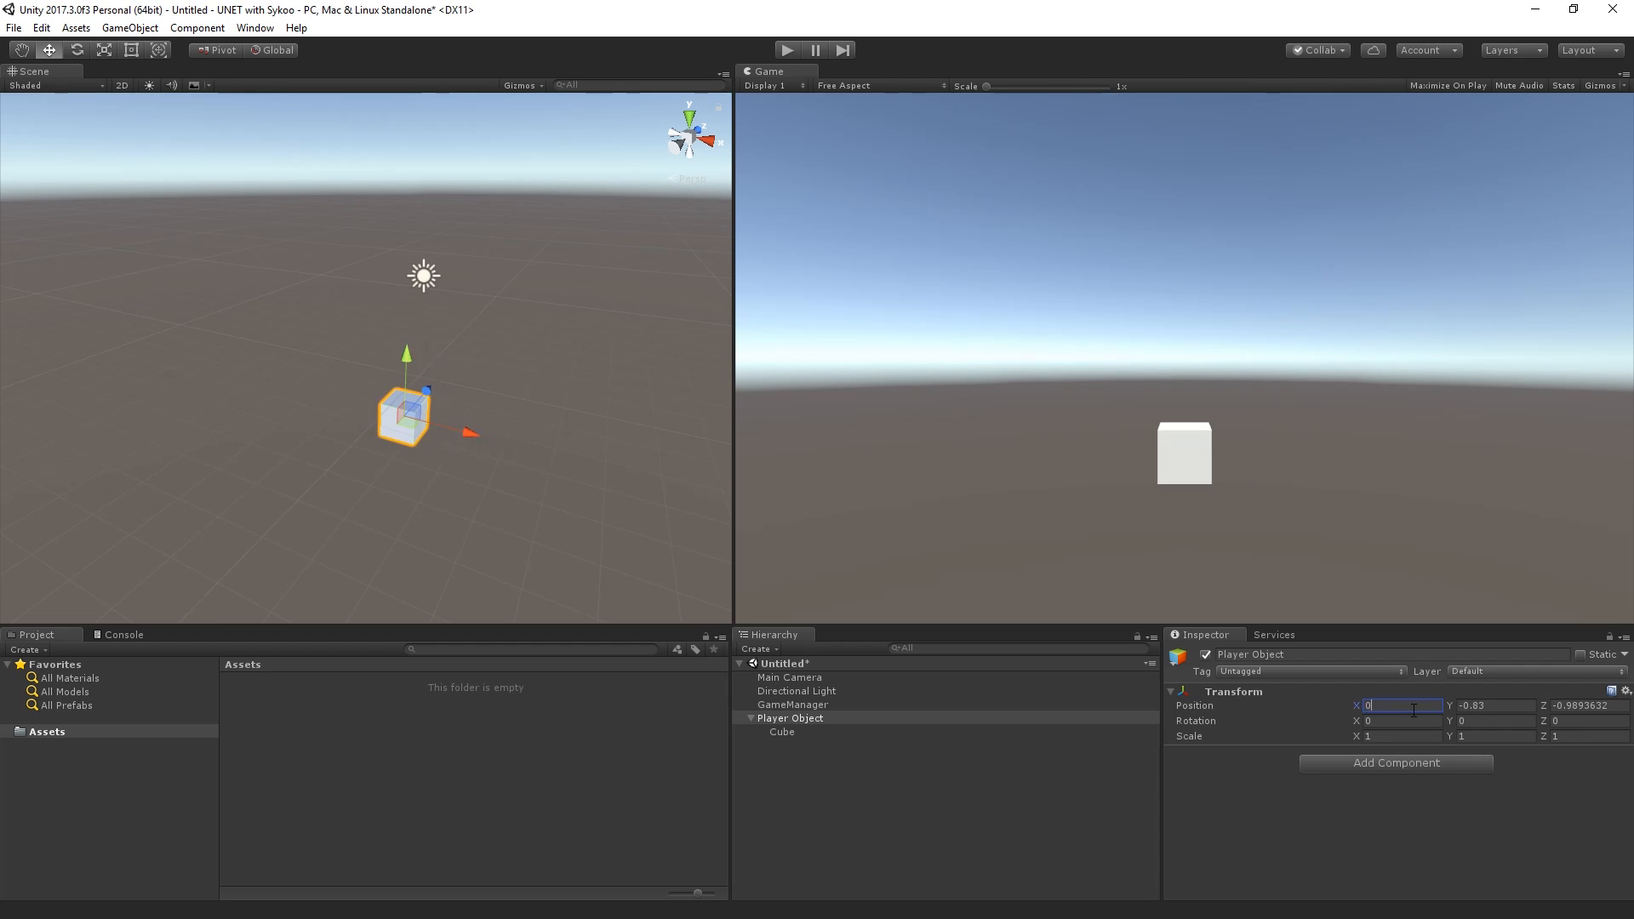
Step: Rename the Cube child of Player Object to Player Graphics
click(868, 734)
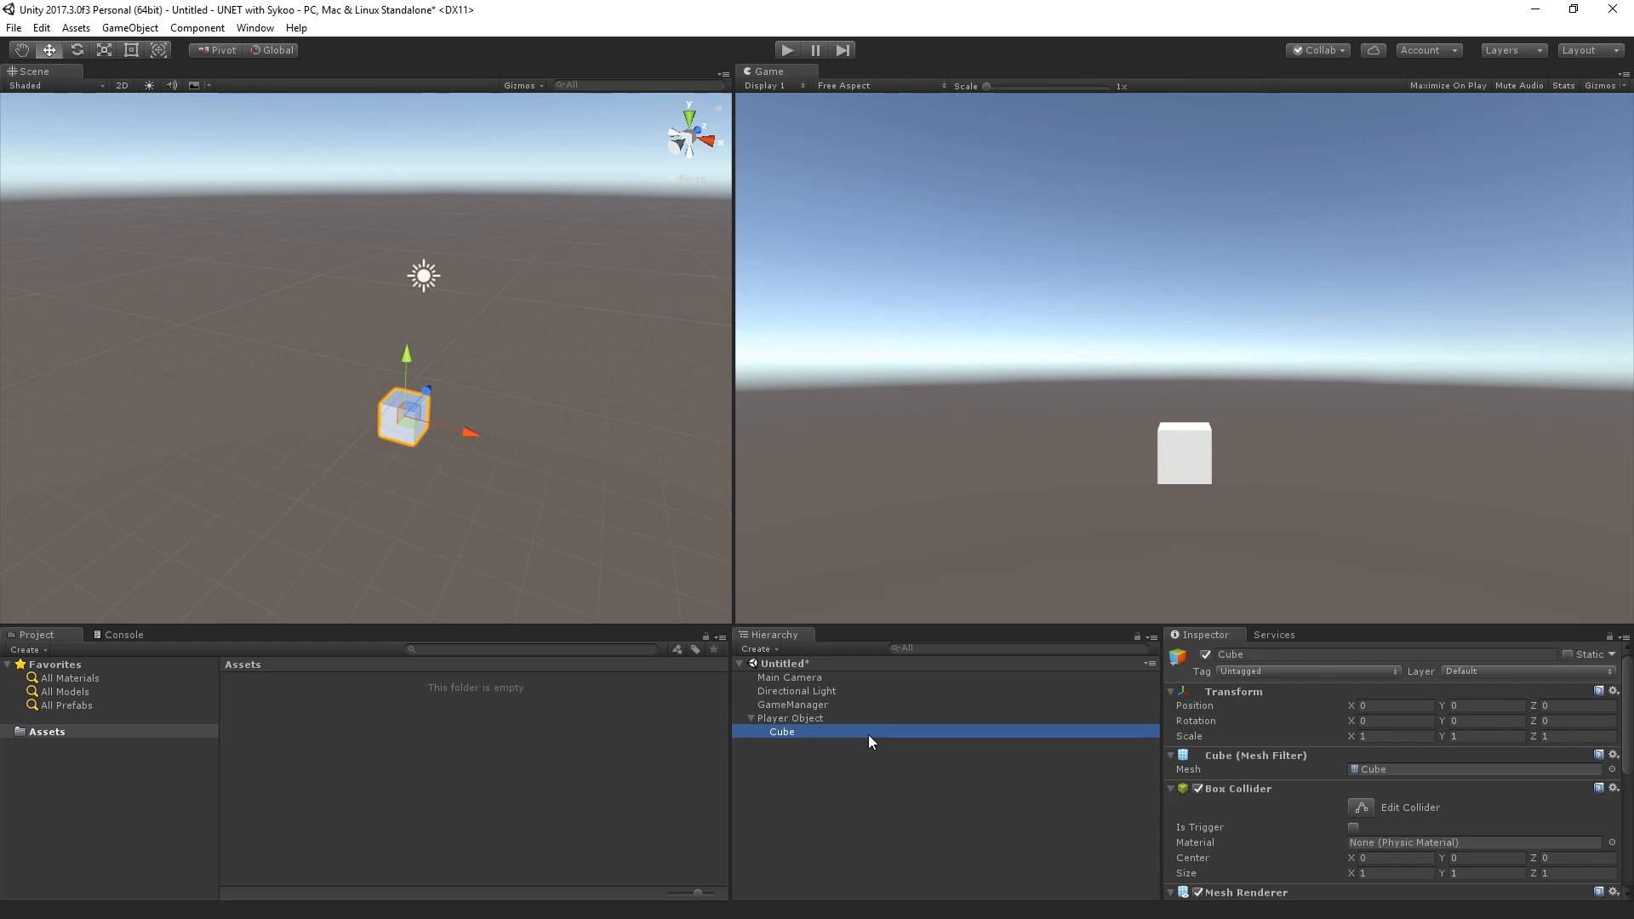
click(1272, 656)
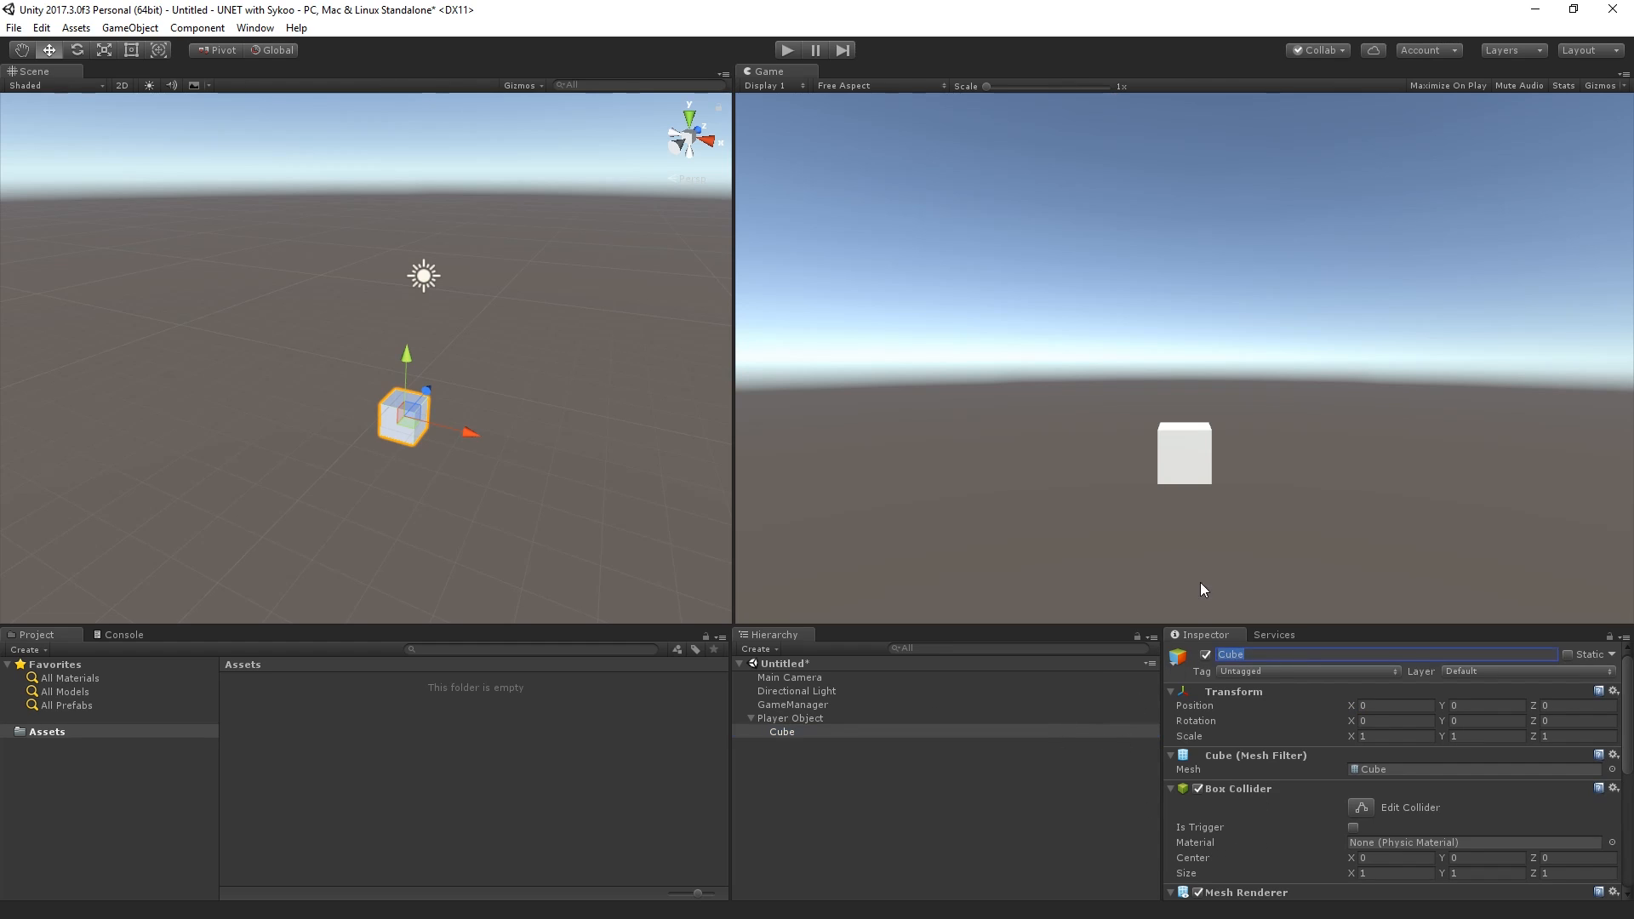
text(Player Graphics)
key(Return)
Step: Add a NetworkIdentity component to Player Object
click(843, 720)
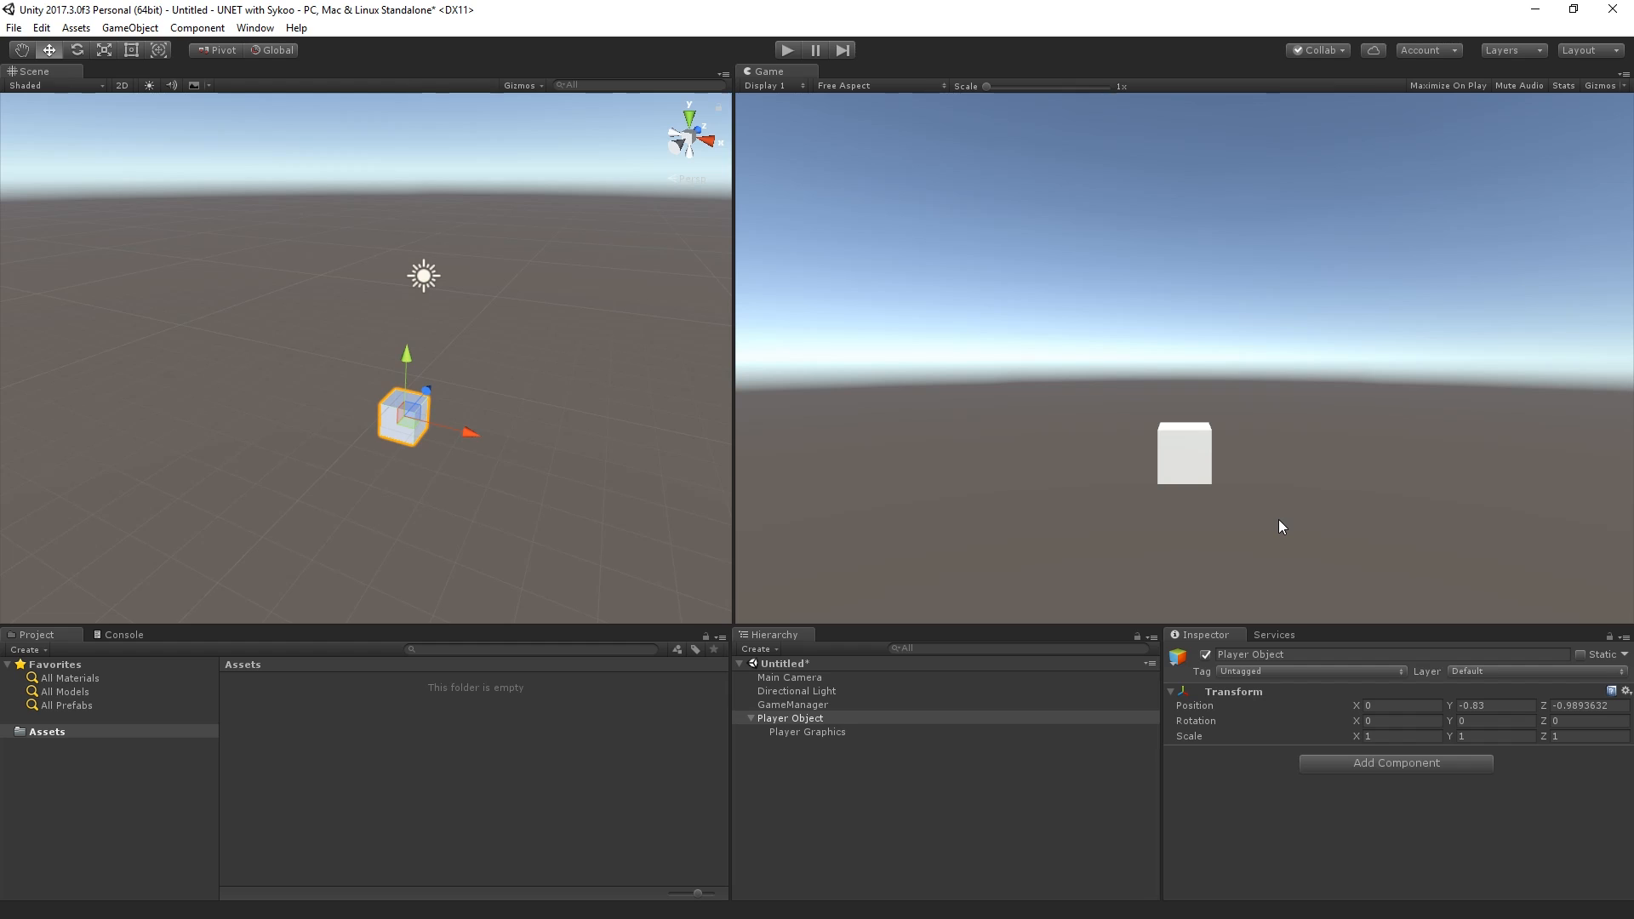
click(1344, 766)
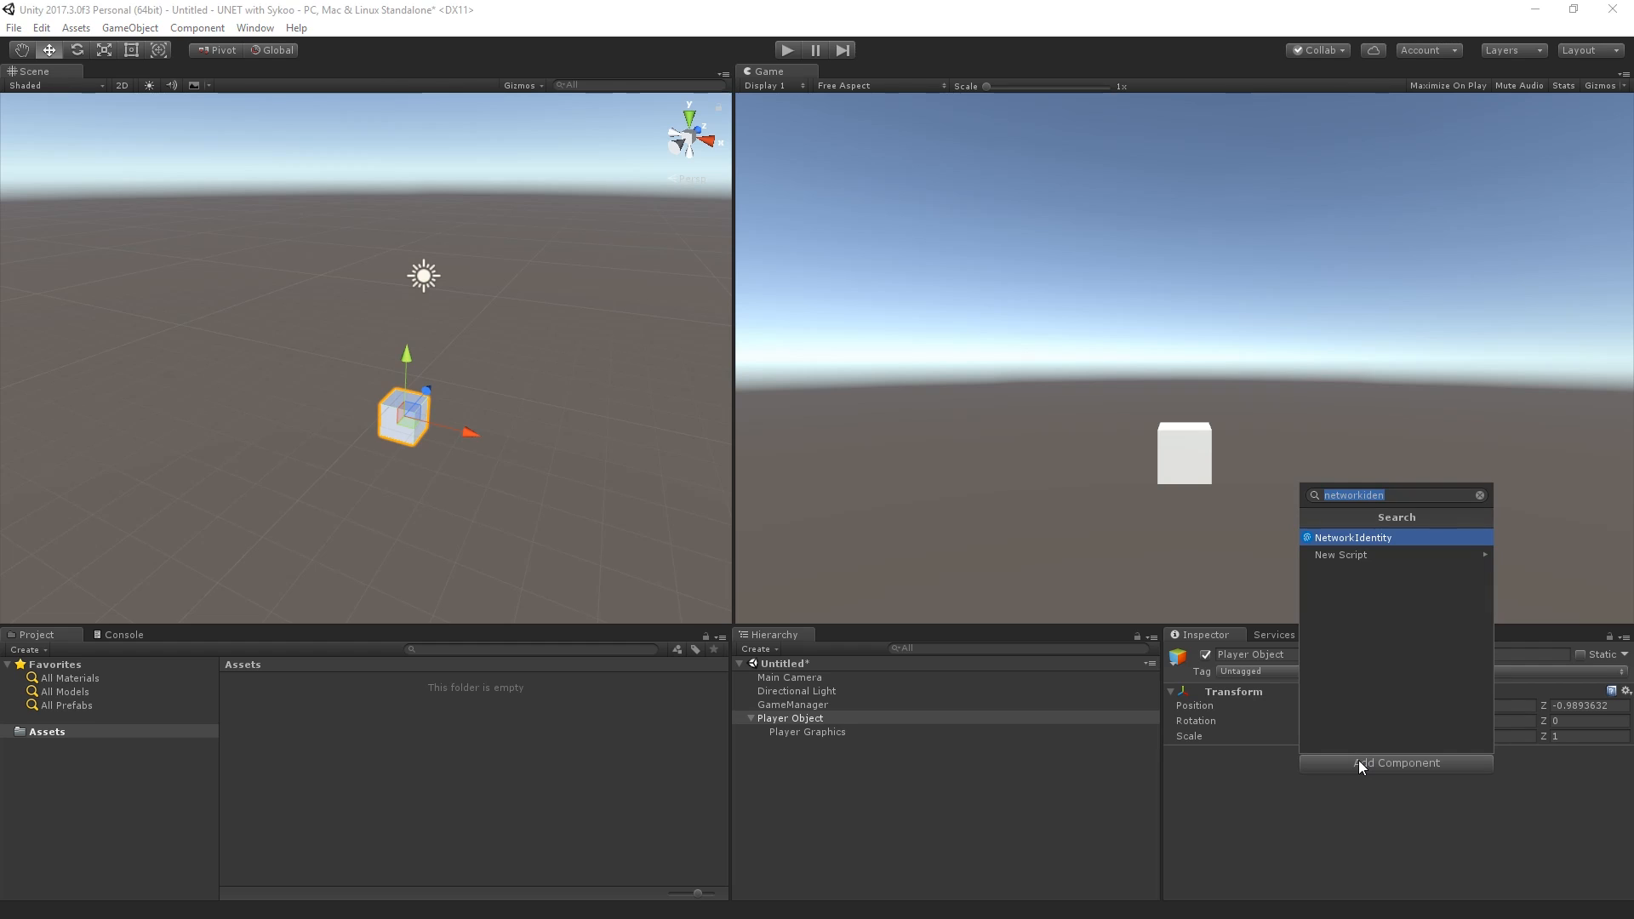
click(1382, 540)
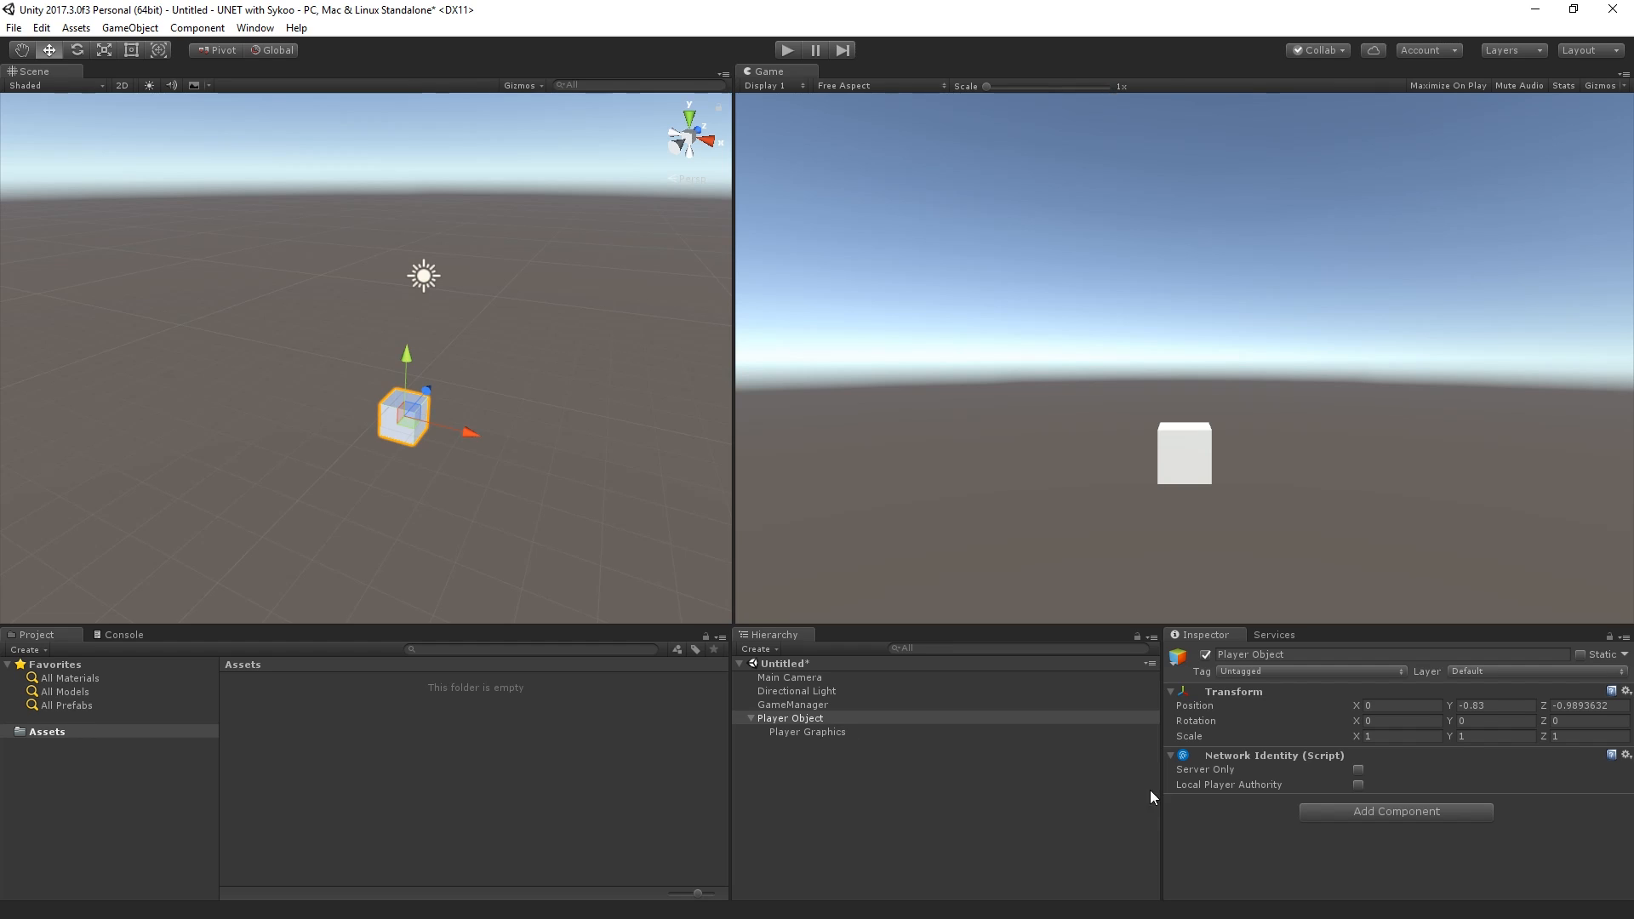
Step: Enable Local Player Authority in Player Object's Network Identity component
mouse_move(1290, 785)
mouse_move(1195, 785)
click(1359, 785)
click(1359, 785)
click(799, 705)
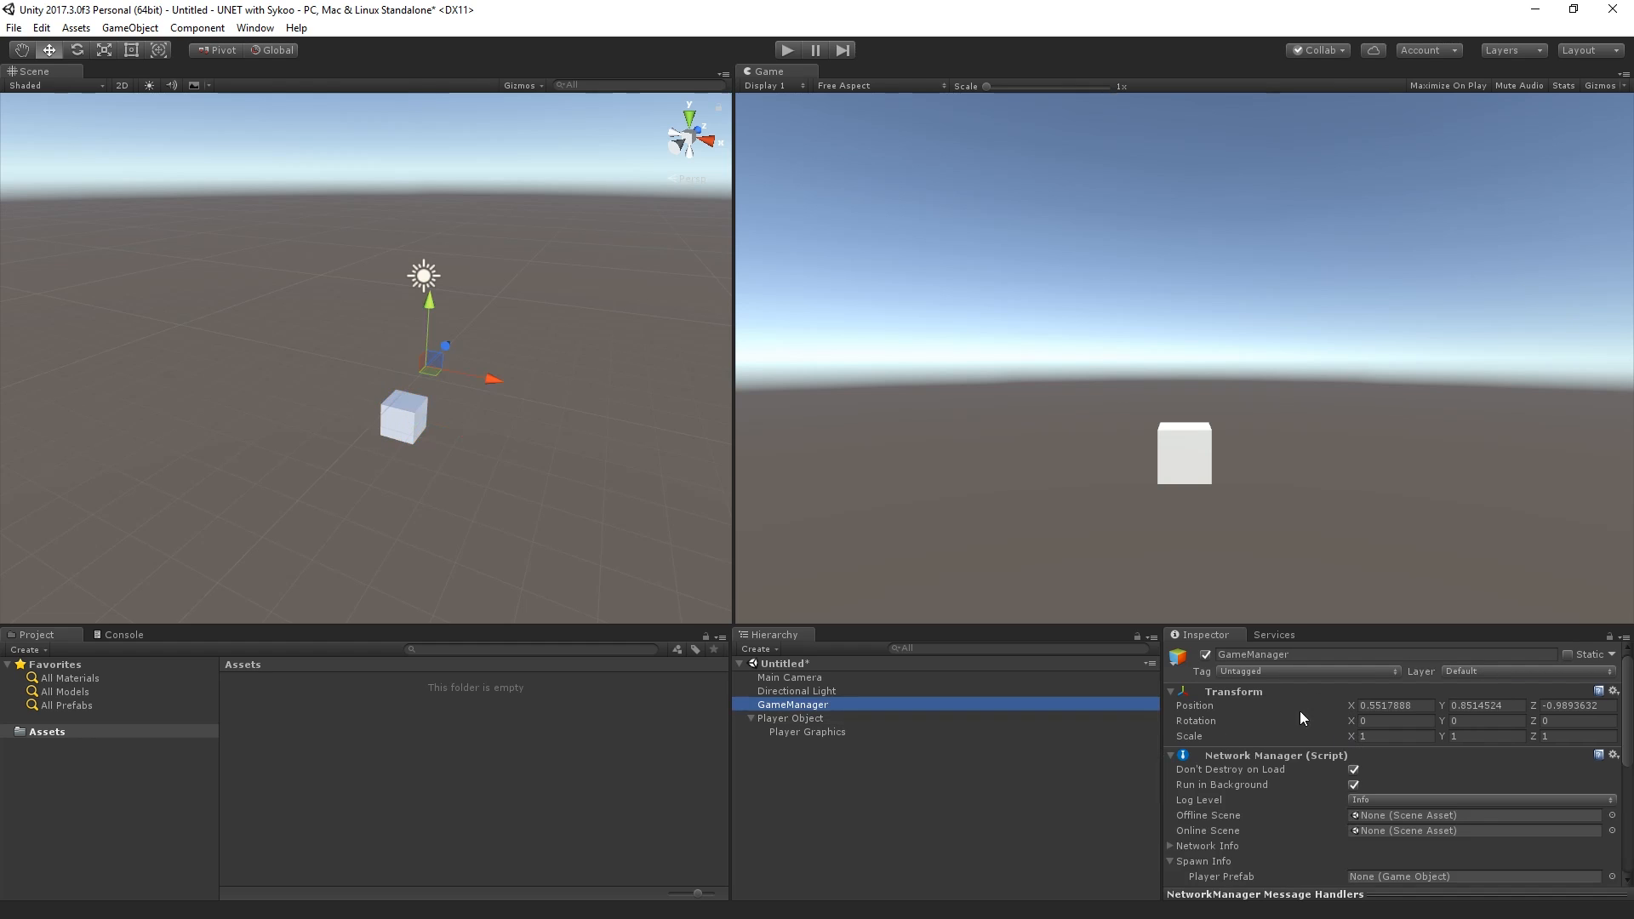
click(810, 718)
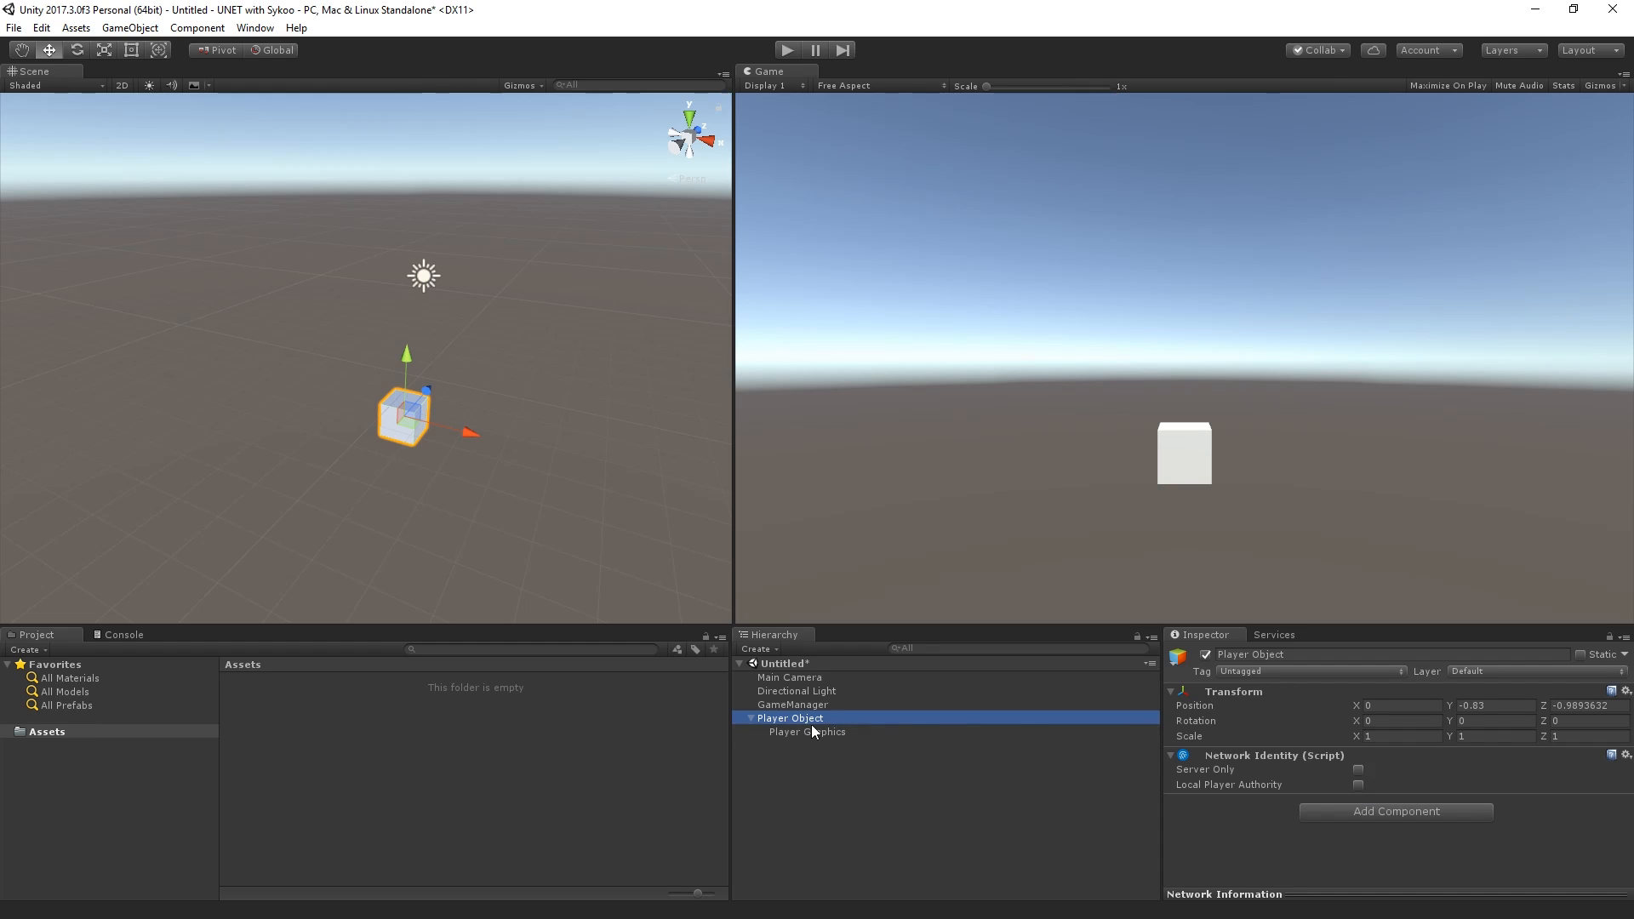
click(1358, 787)
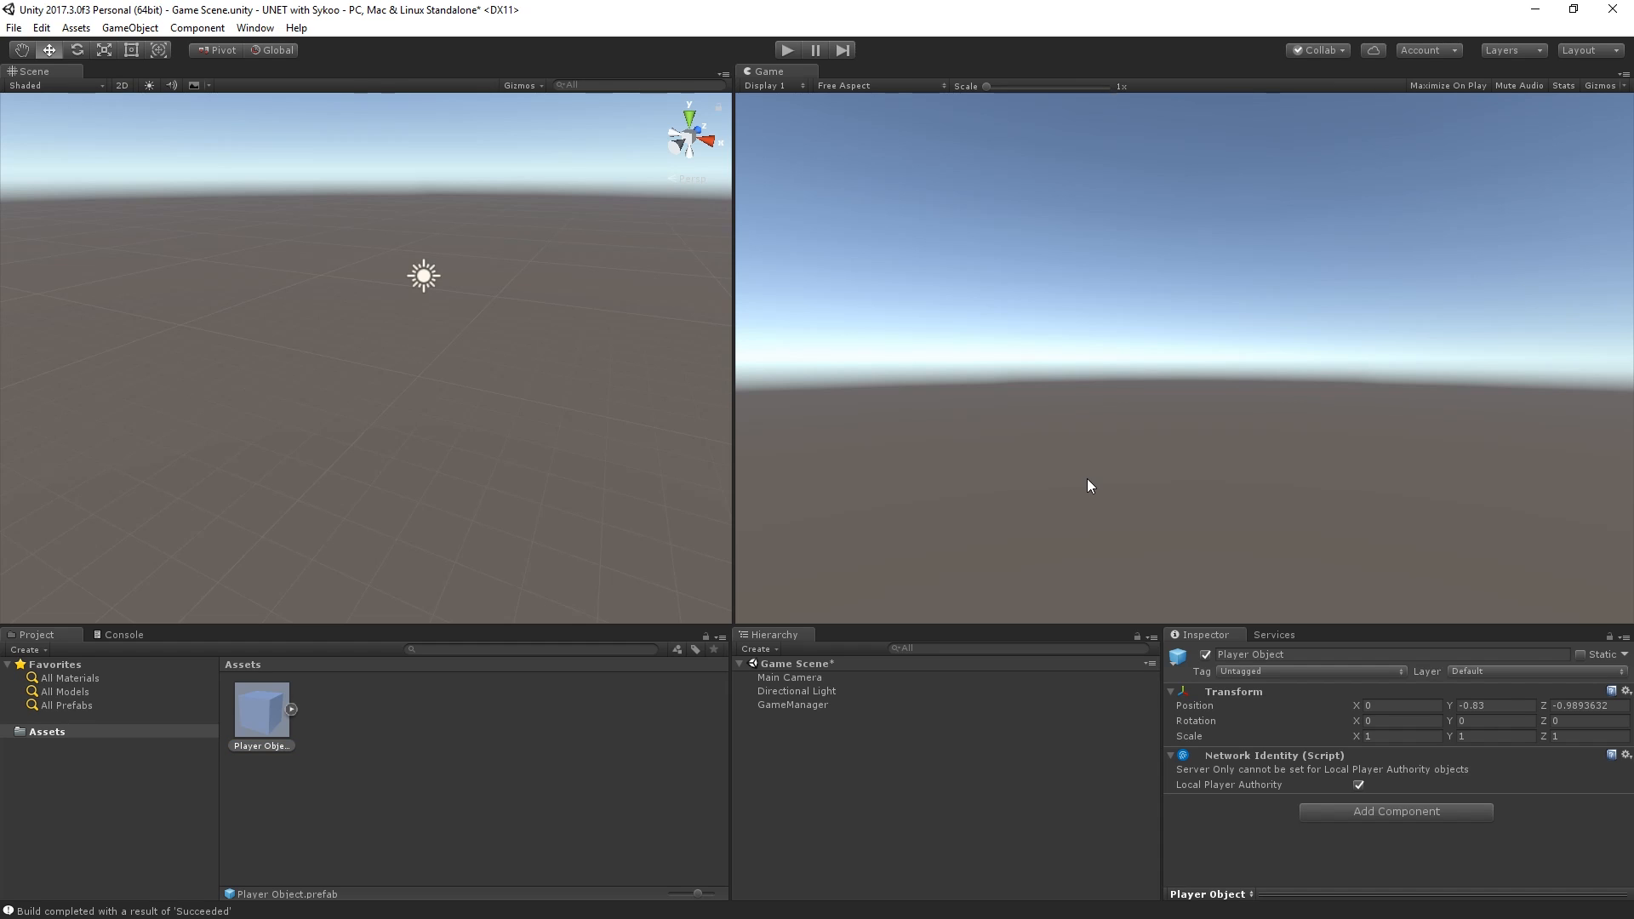
Step: Build and run the game, launching it from its configuration dialog
key(ctrl+b)
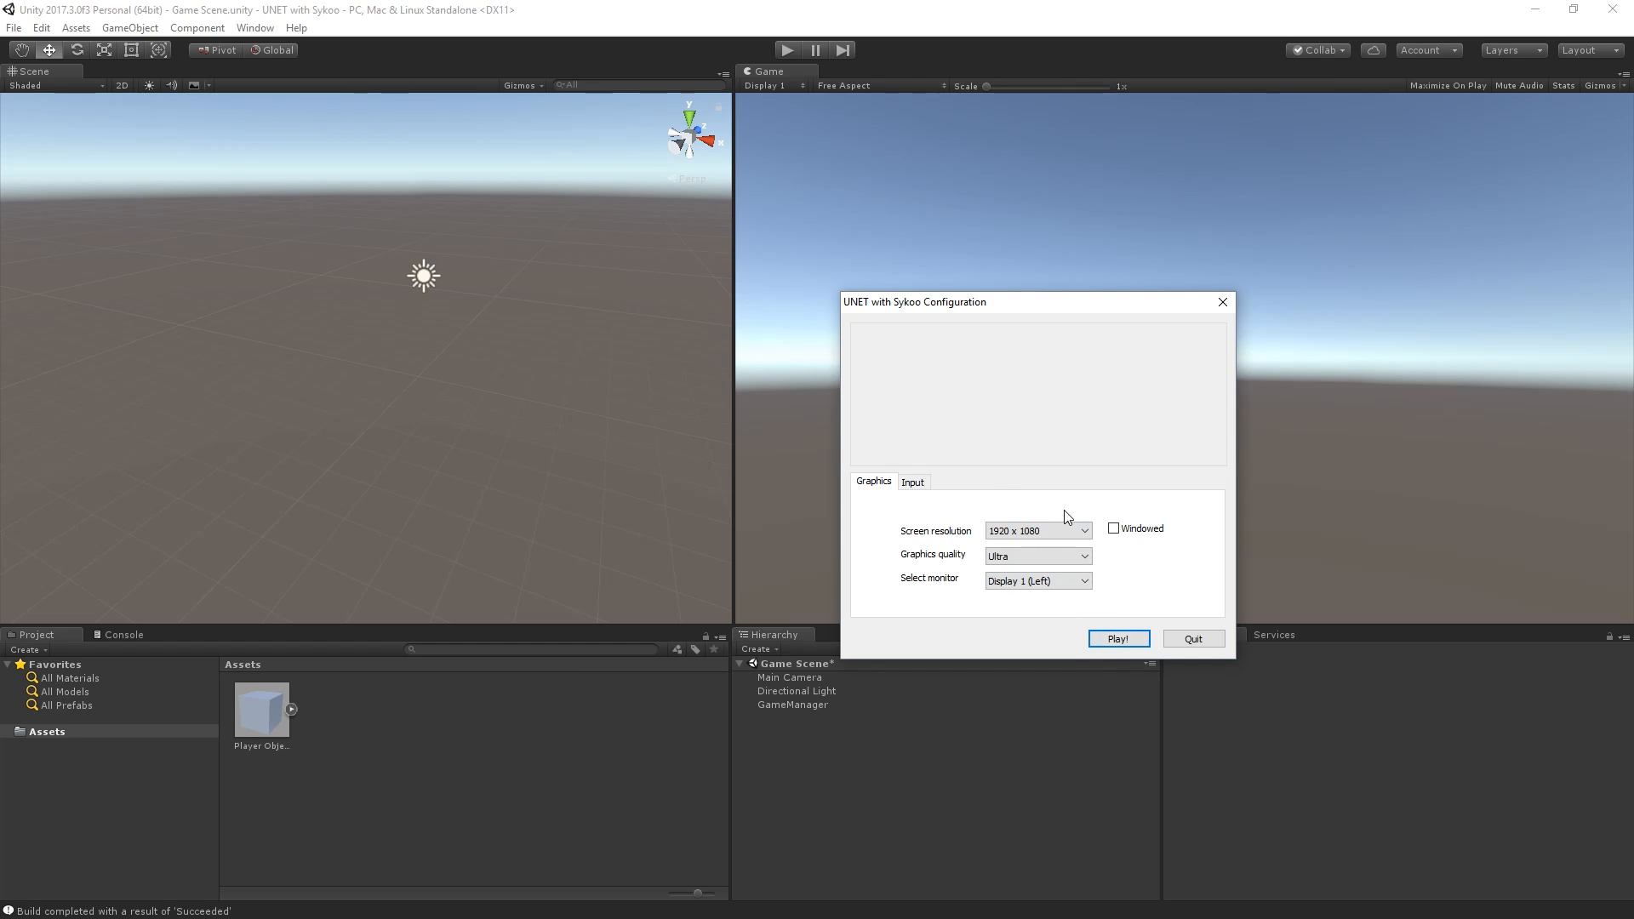
click(1103, 639)
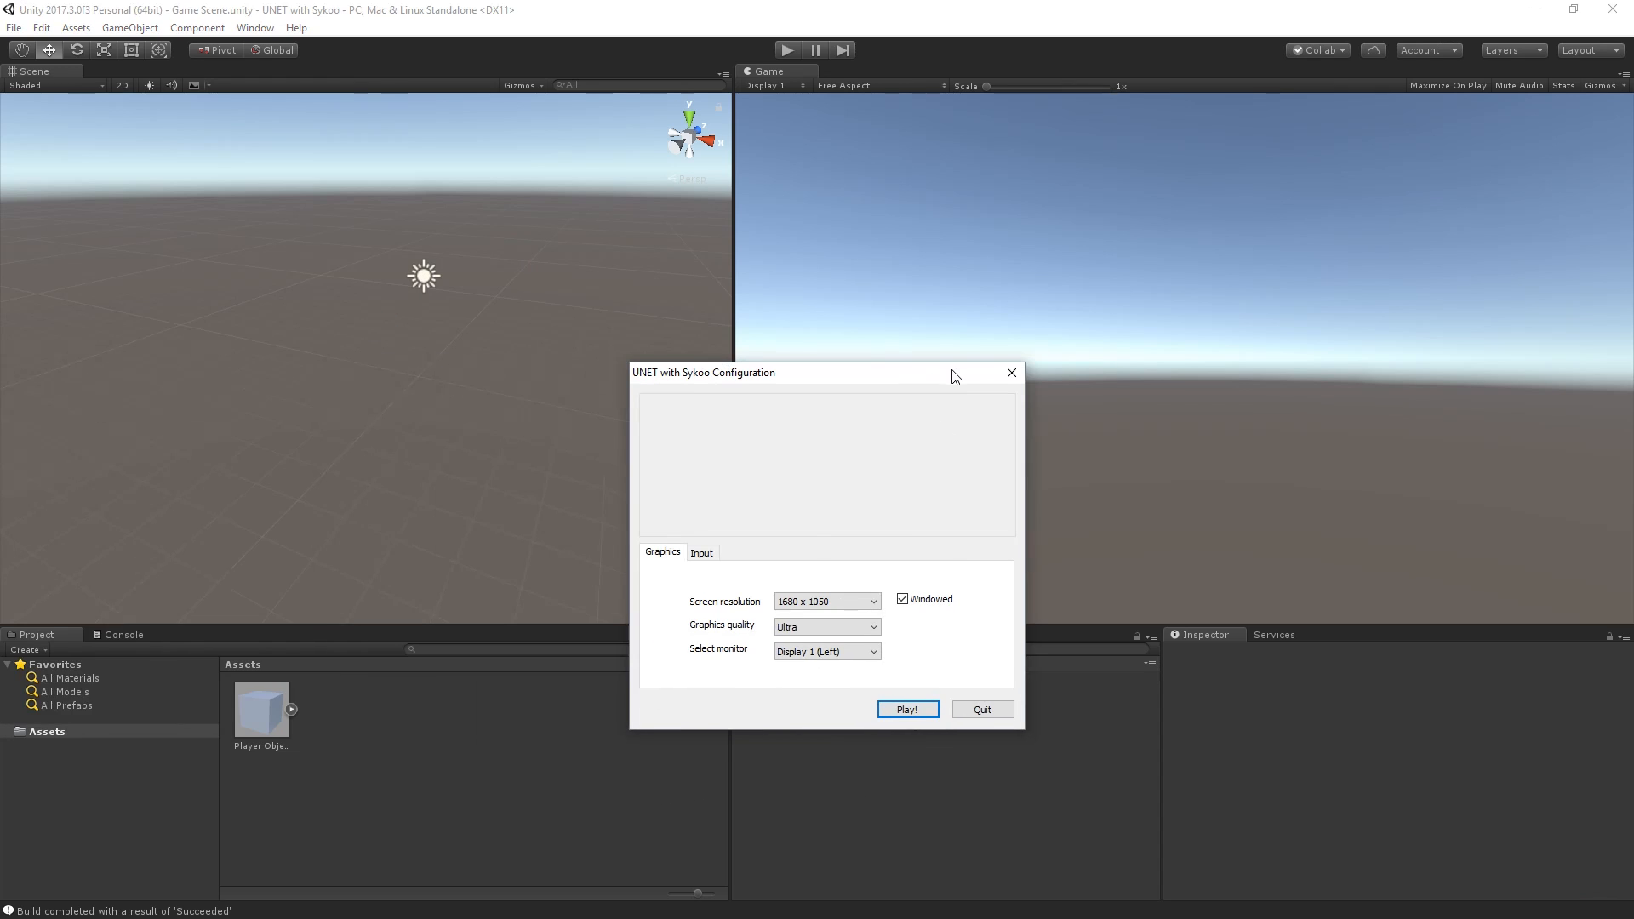
Step: Configure the built game for 1280 x 720, Ultra quality and Display 1 (Left), and launch it windowed
click(822, 602)
click(811, 673)
click(819, 627)
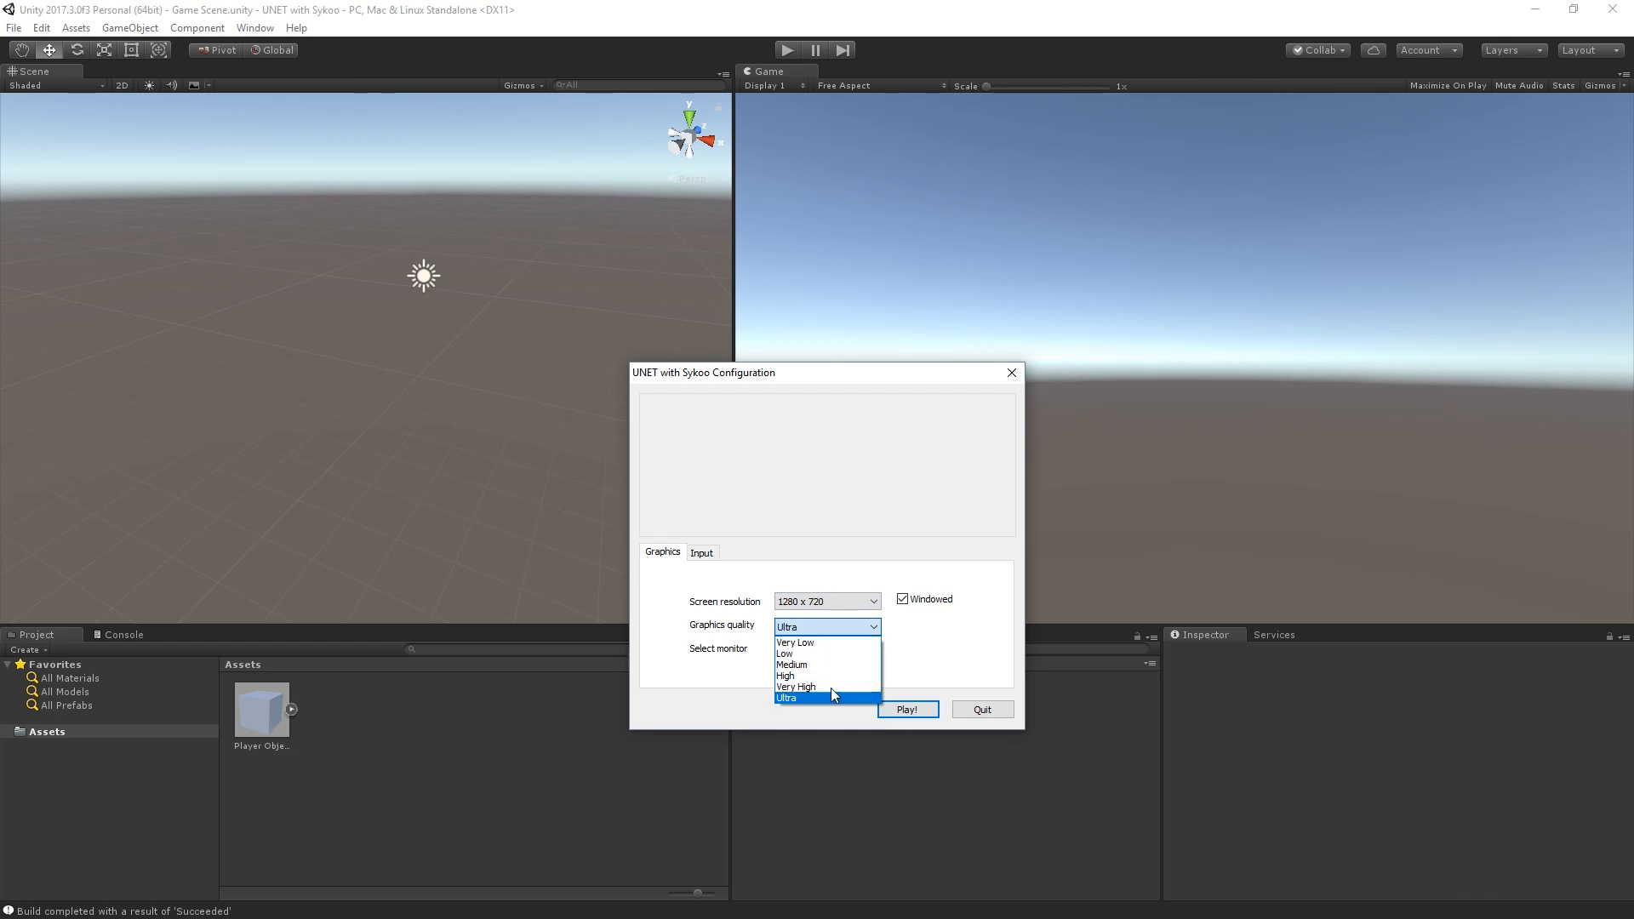
click(830, 698)
click(826, 652)
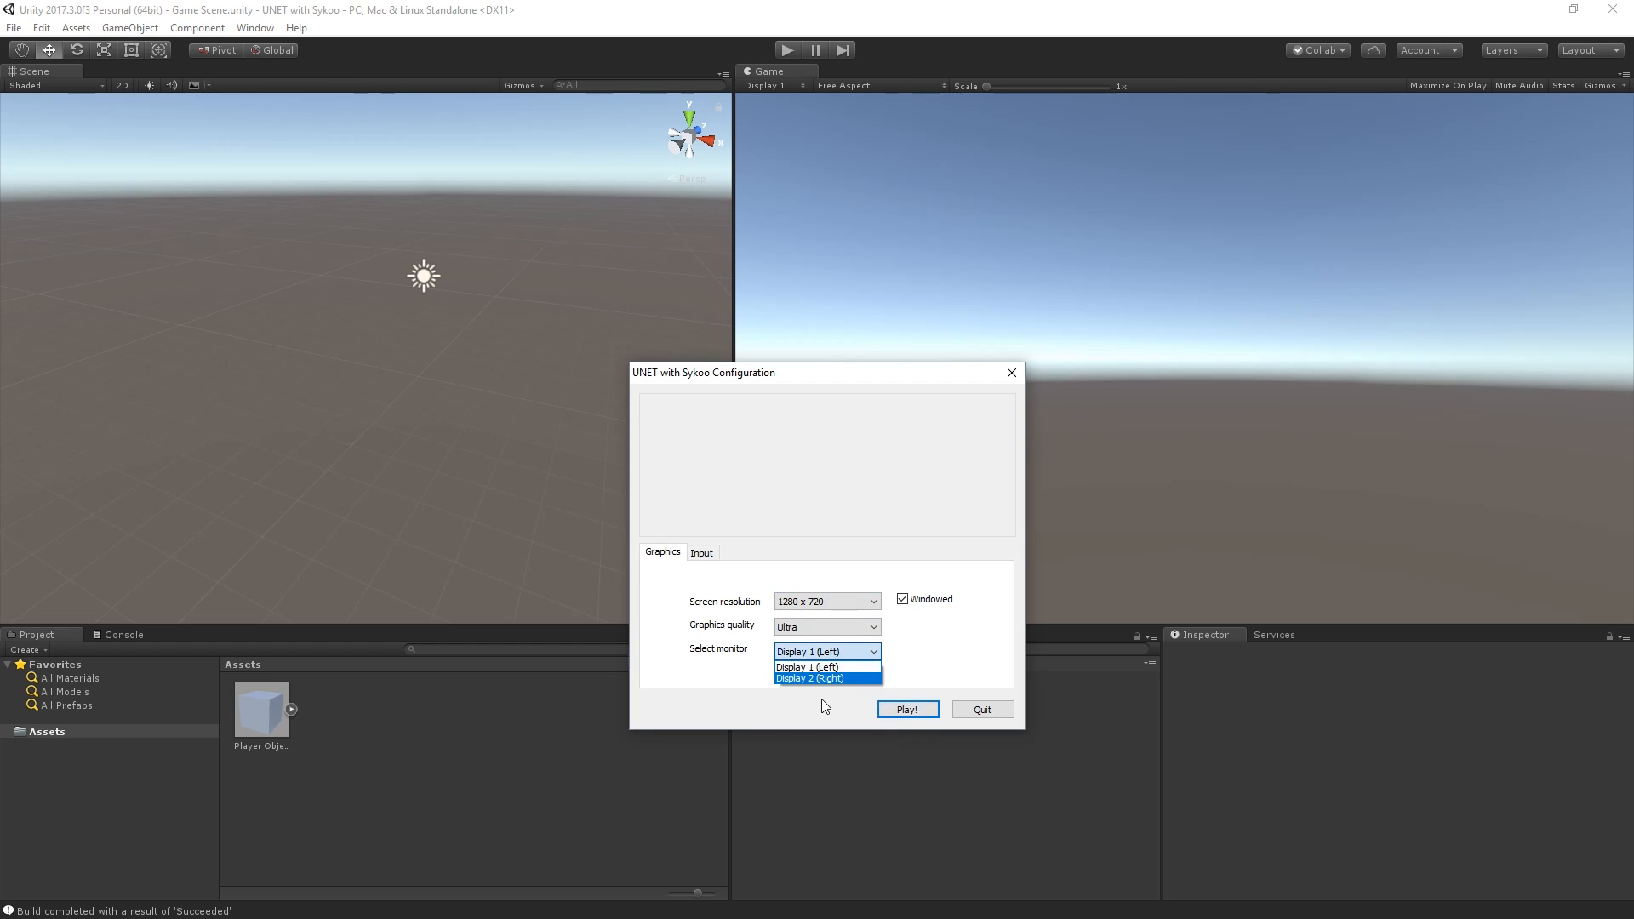
click(824, 682)
click(825, 652)
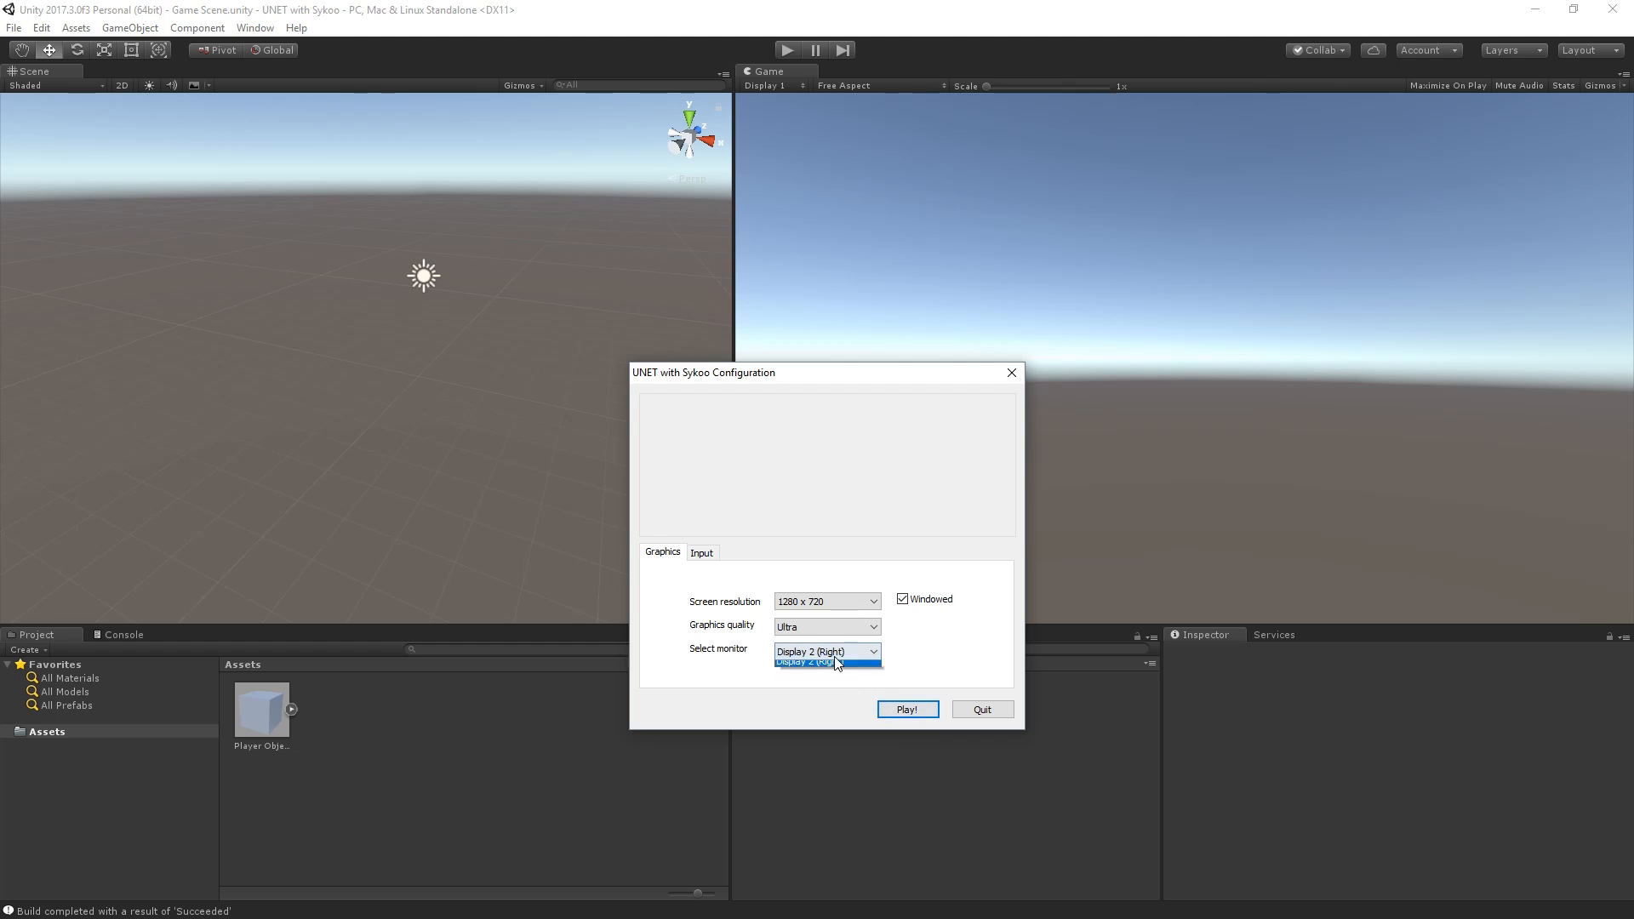
click(824, 670)
click(908, 710)
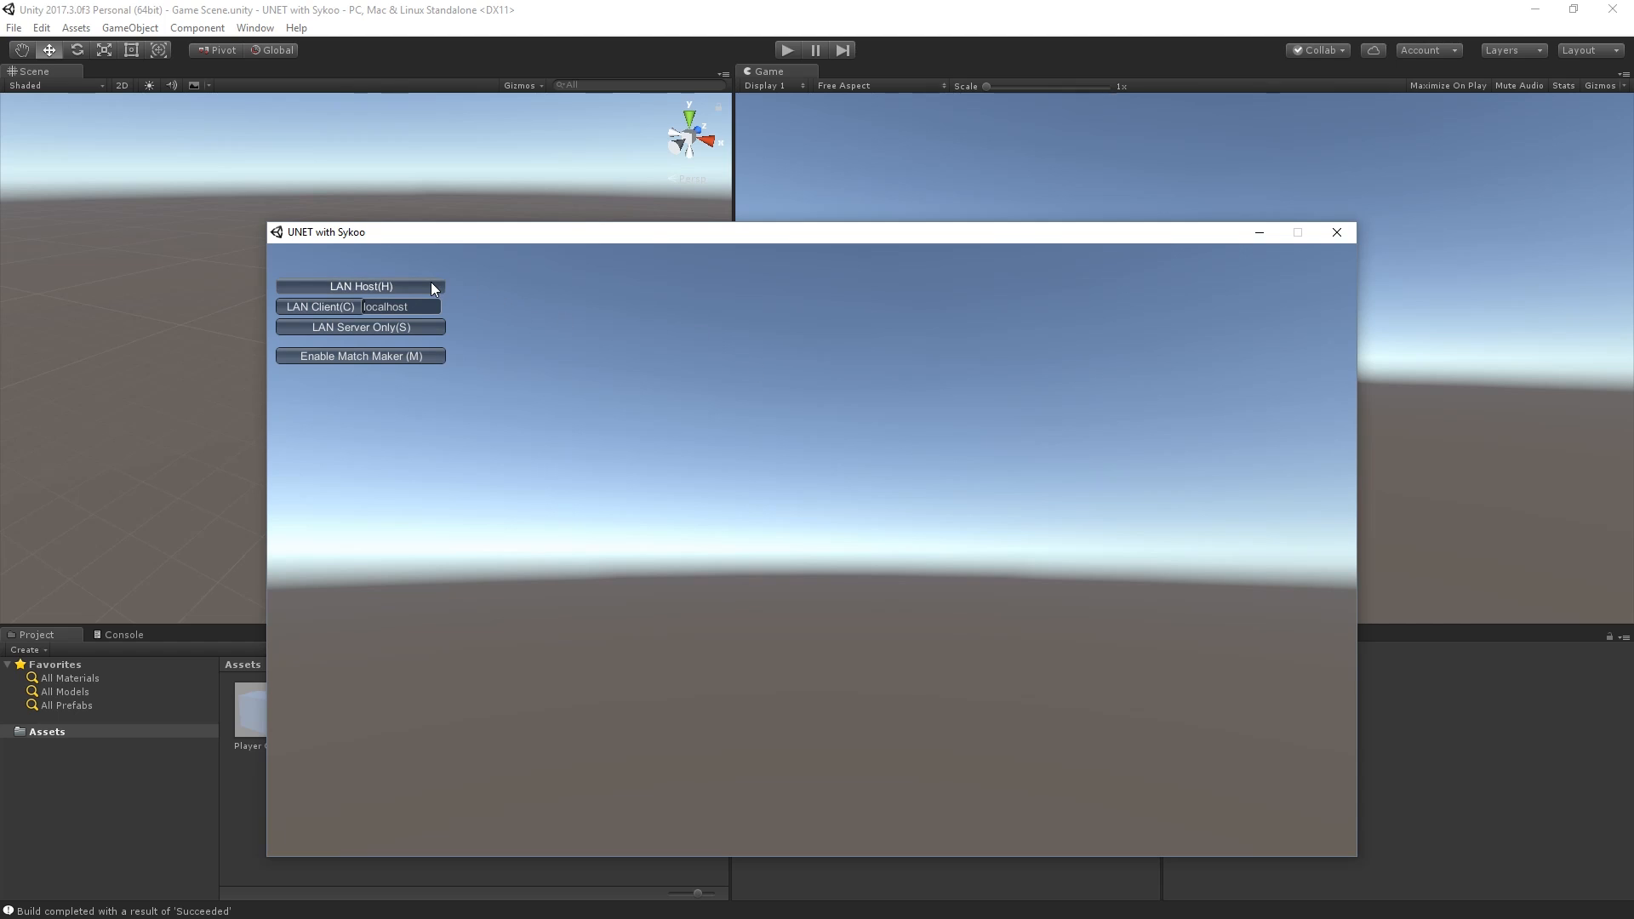
Step: Start a LAN host in the standalone game window and return to the Unity editor
click(430, 288)
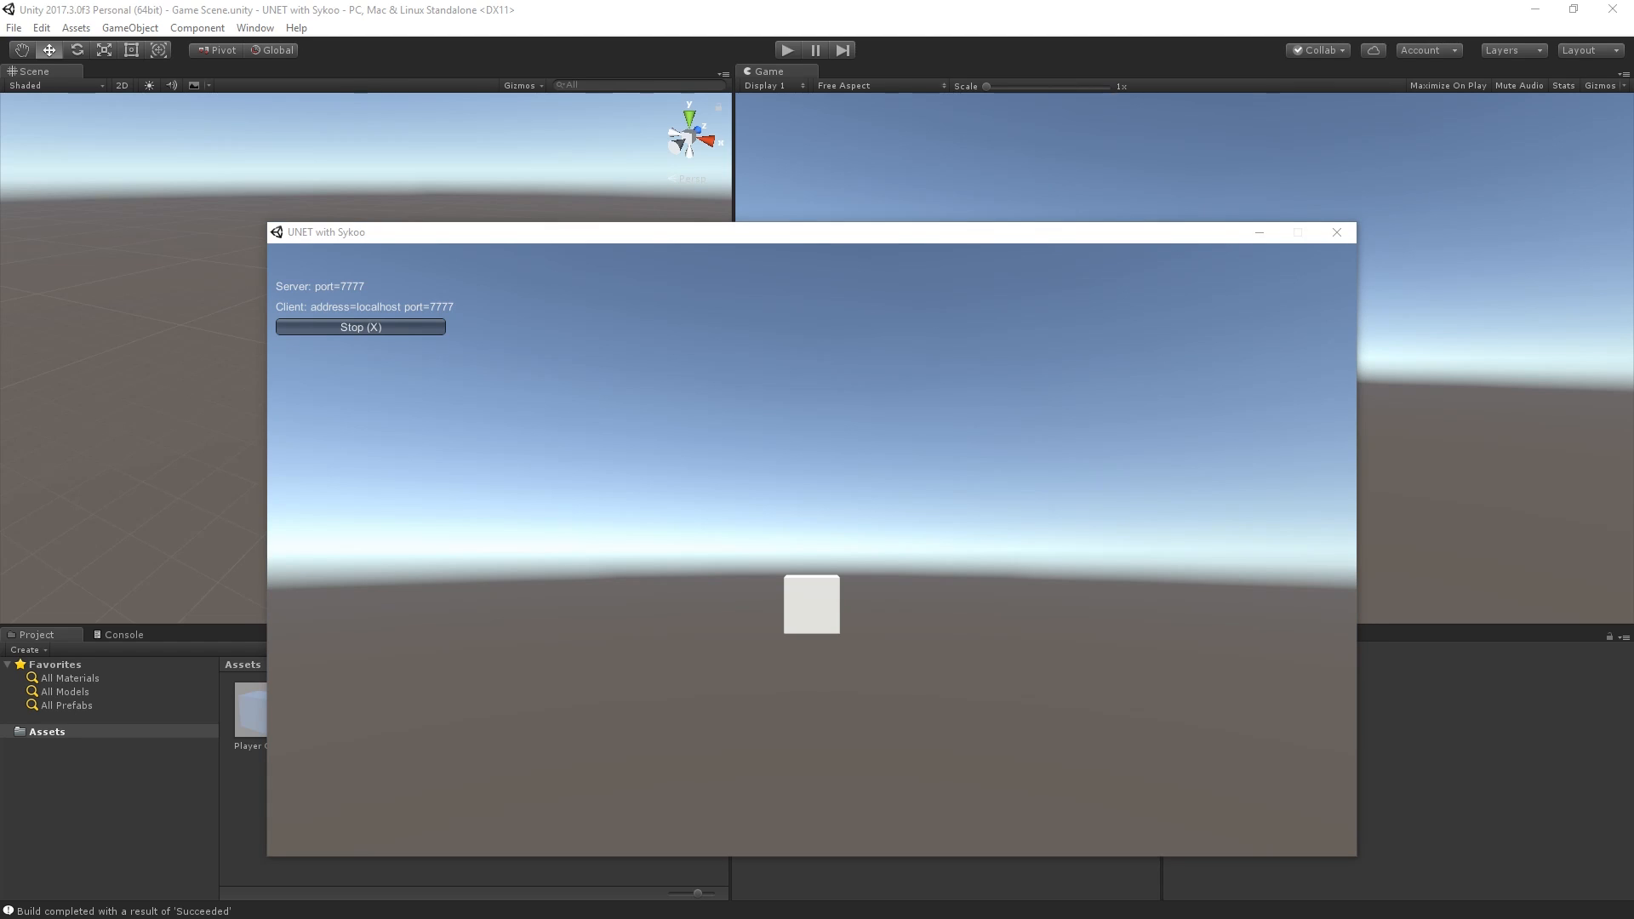
click(784, 272)
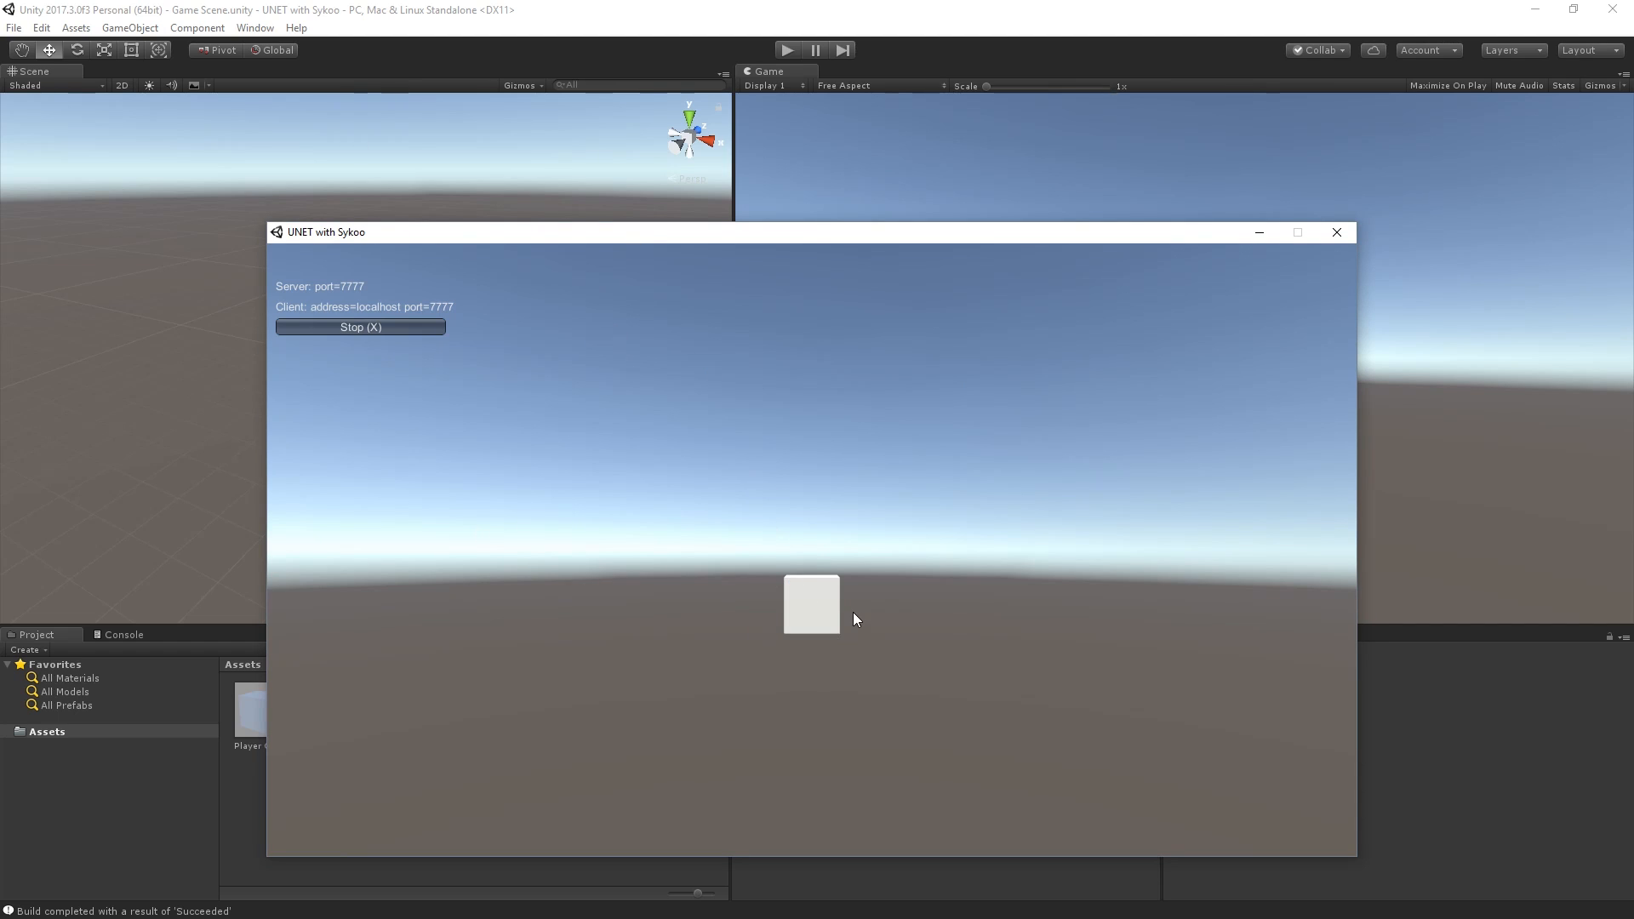
click(815, 189)
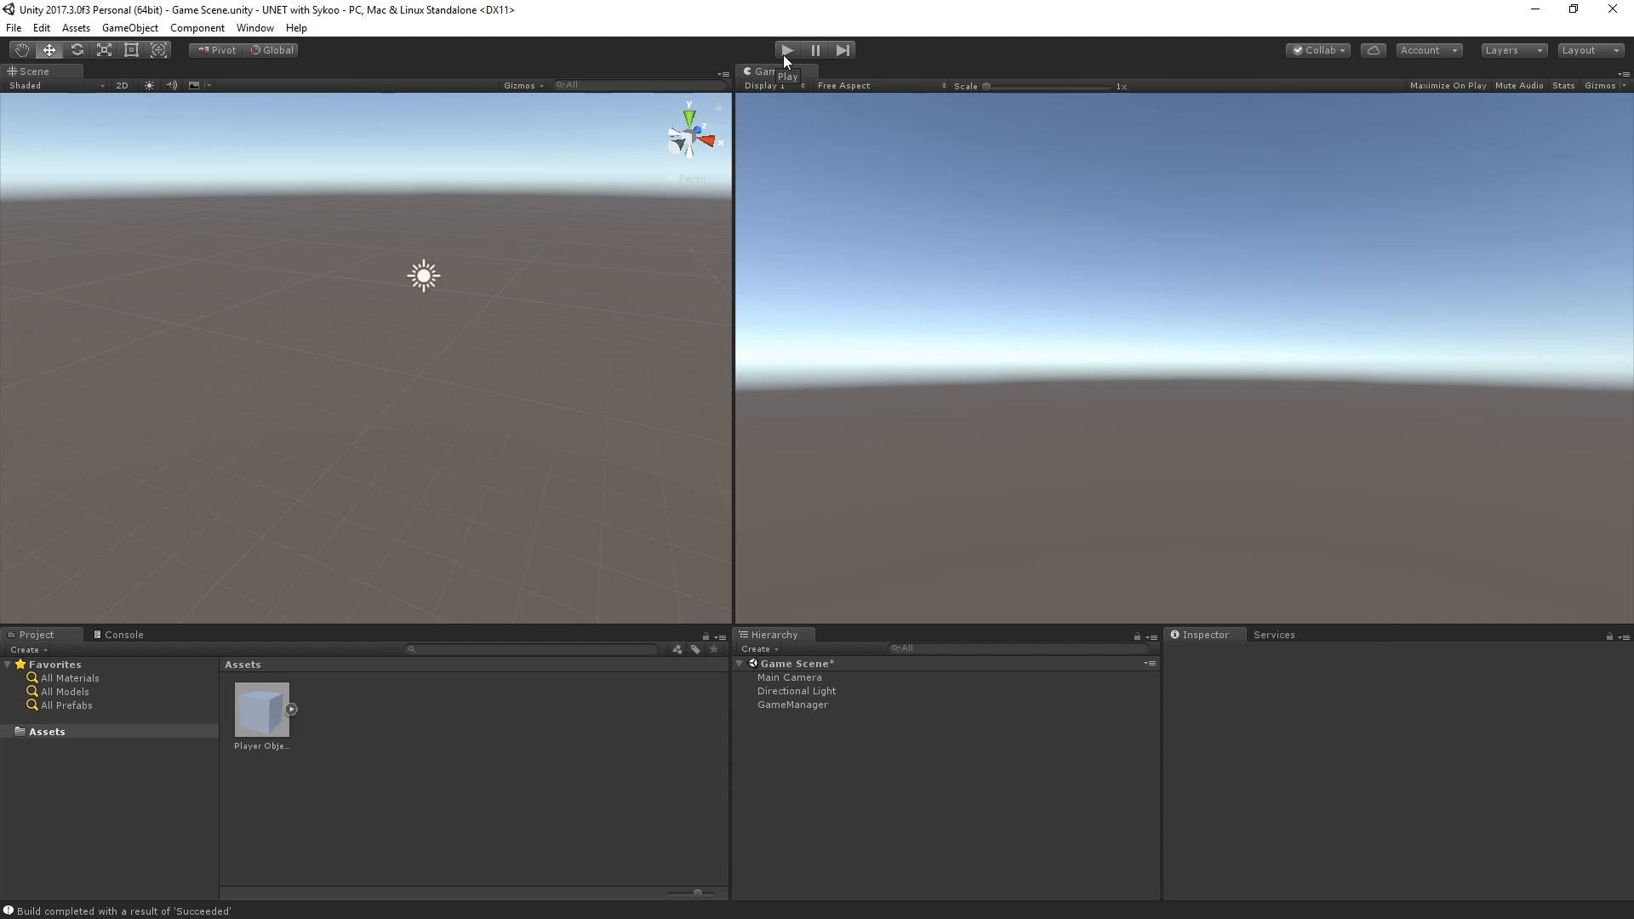
Step: Enter play mode in the editor and connect to the localhost game as a LAN client
click(787, 50)
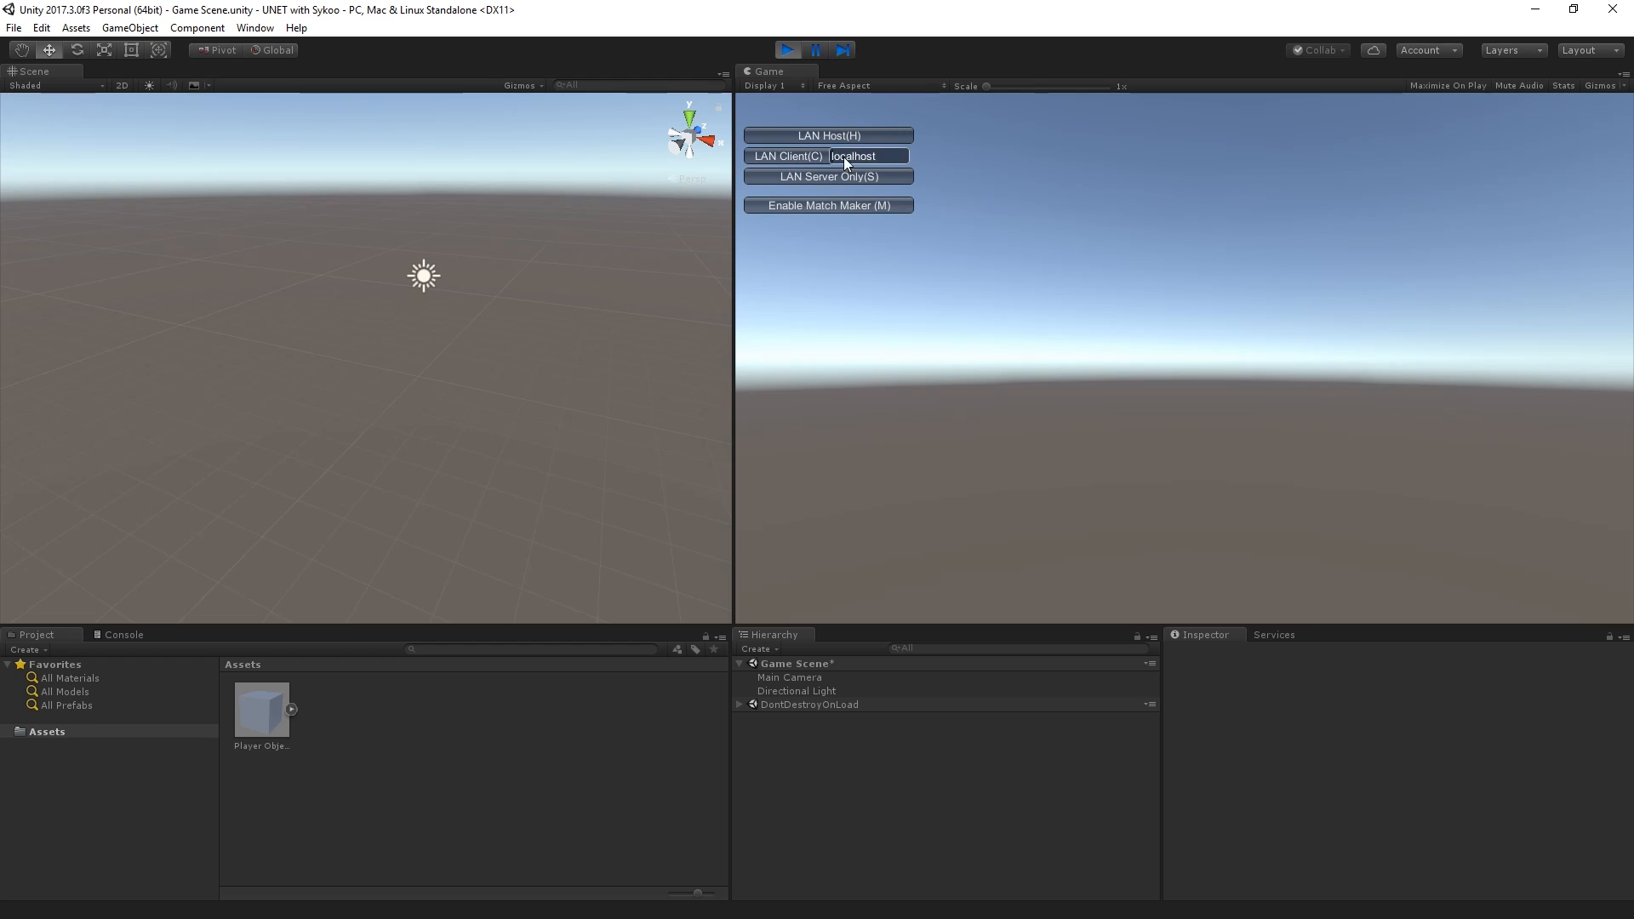
click(780, 158)
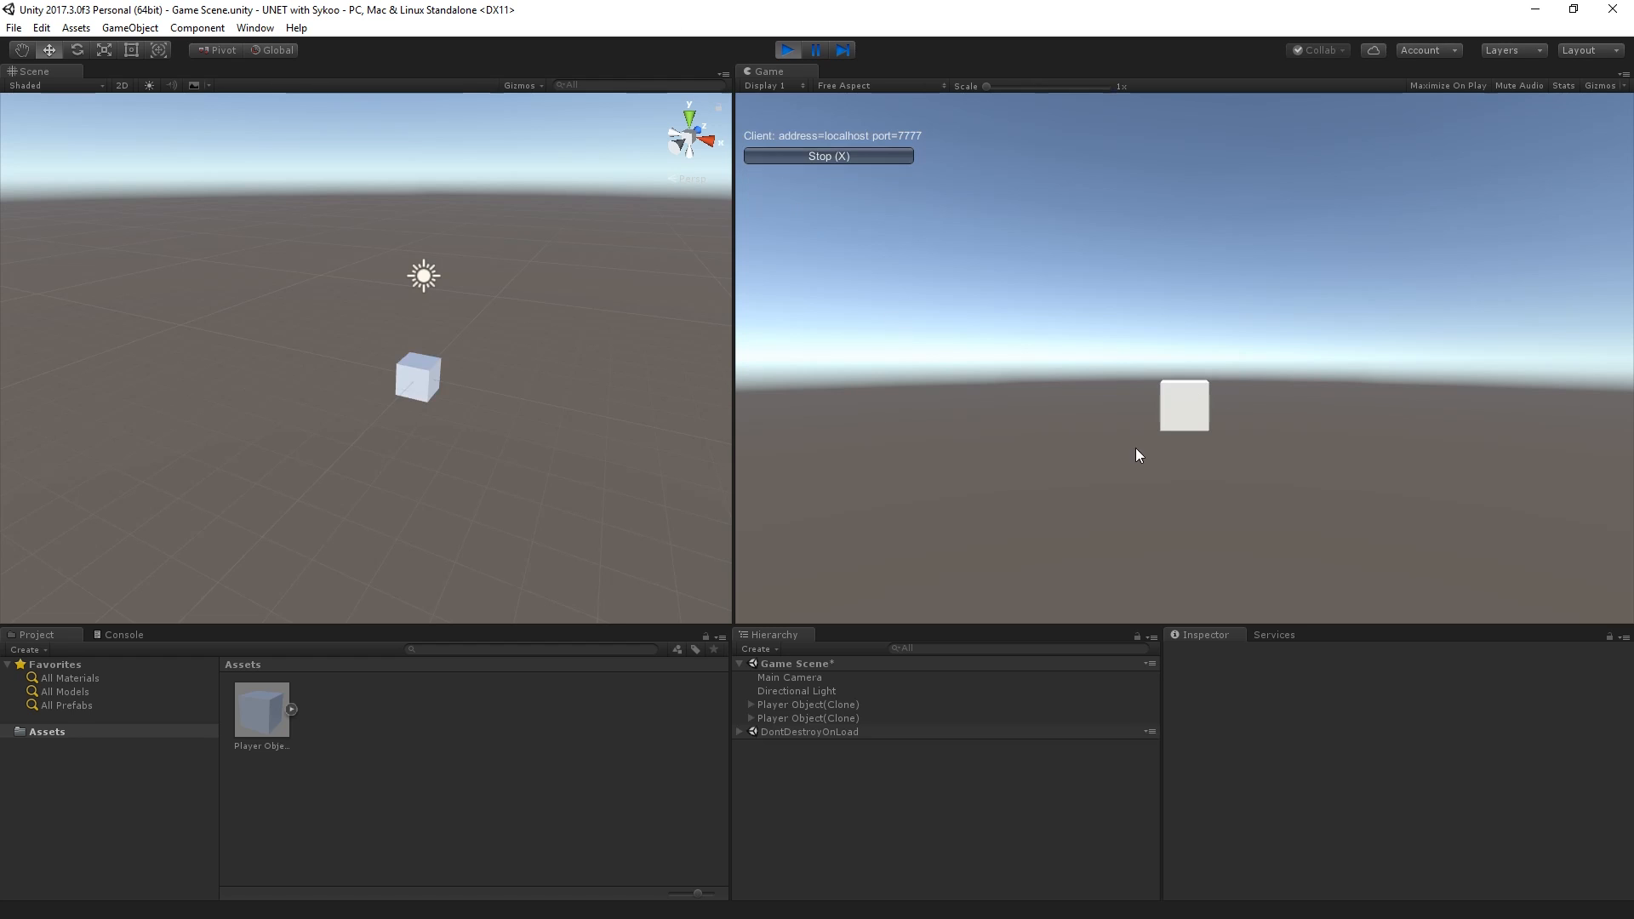
Step: Move the first Player Object clone along X to about -2.36 and compare its position with the standalone game window
click(835, 706)
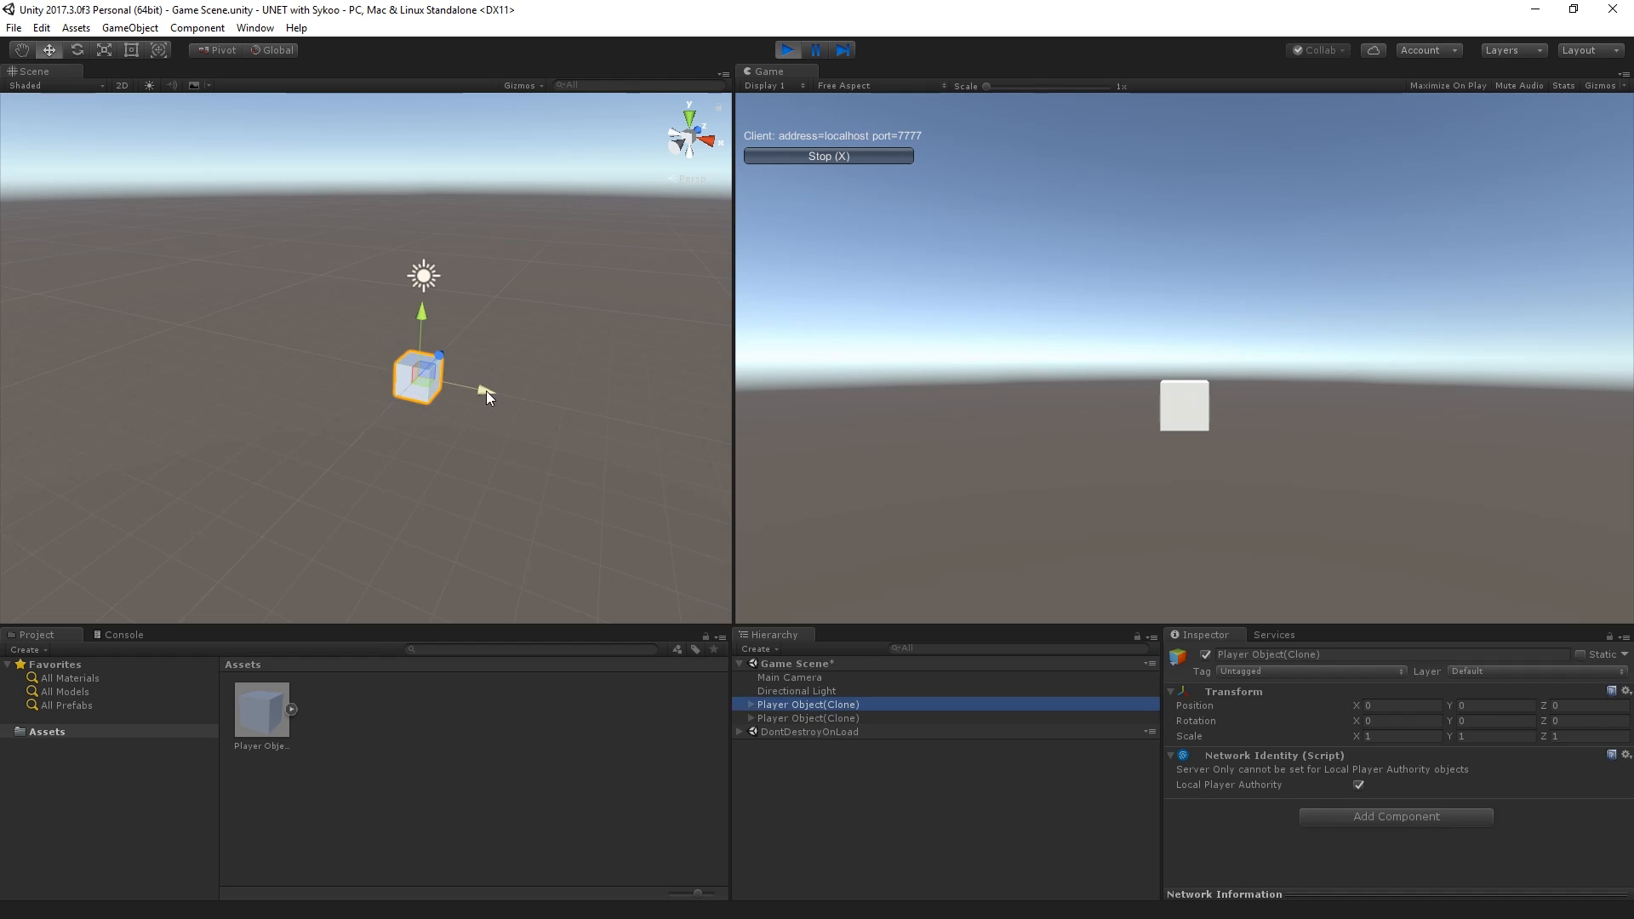
drag(487, 391, 412, 401)
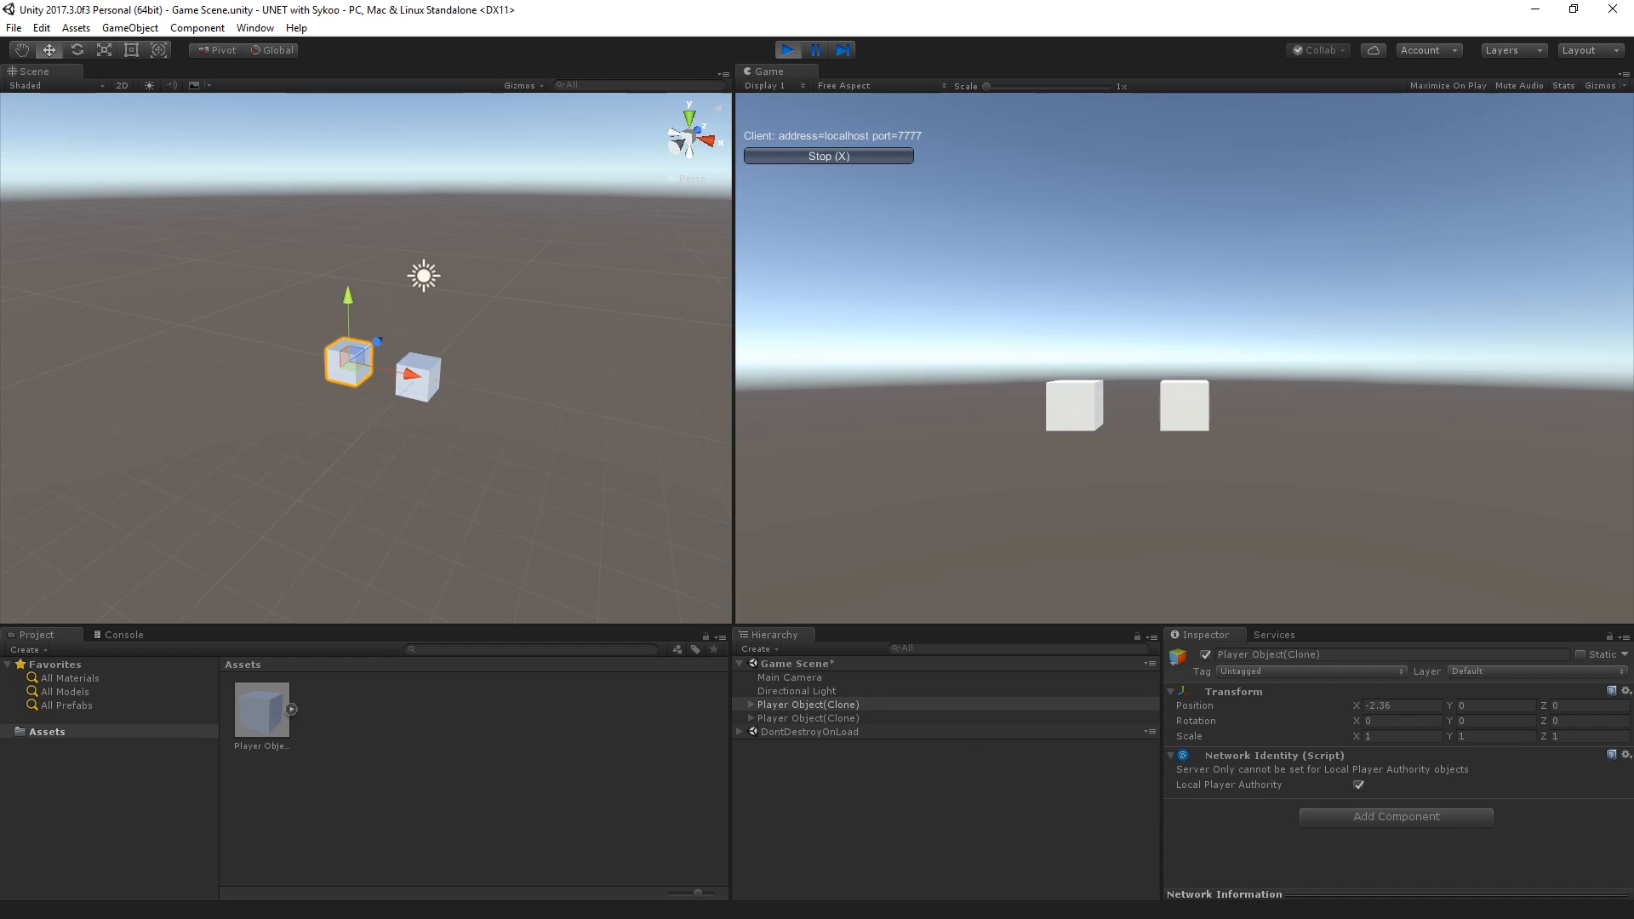
key(alt+Tab)
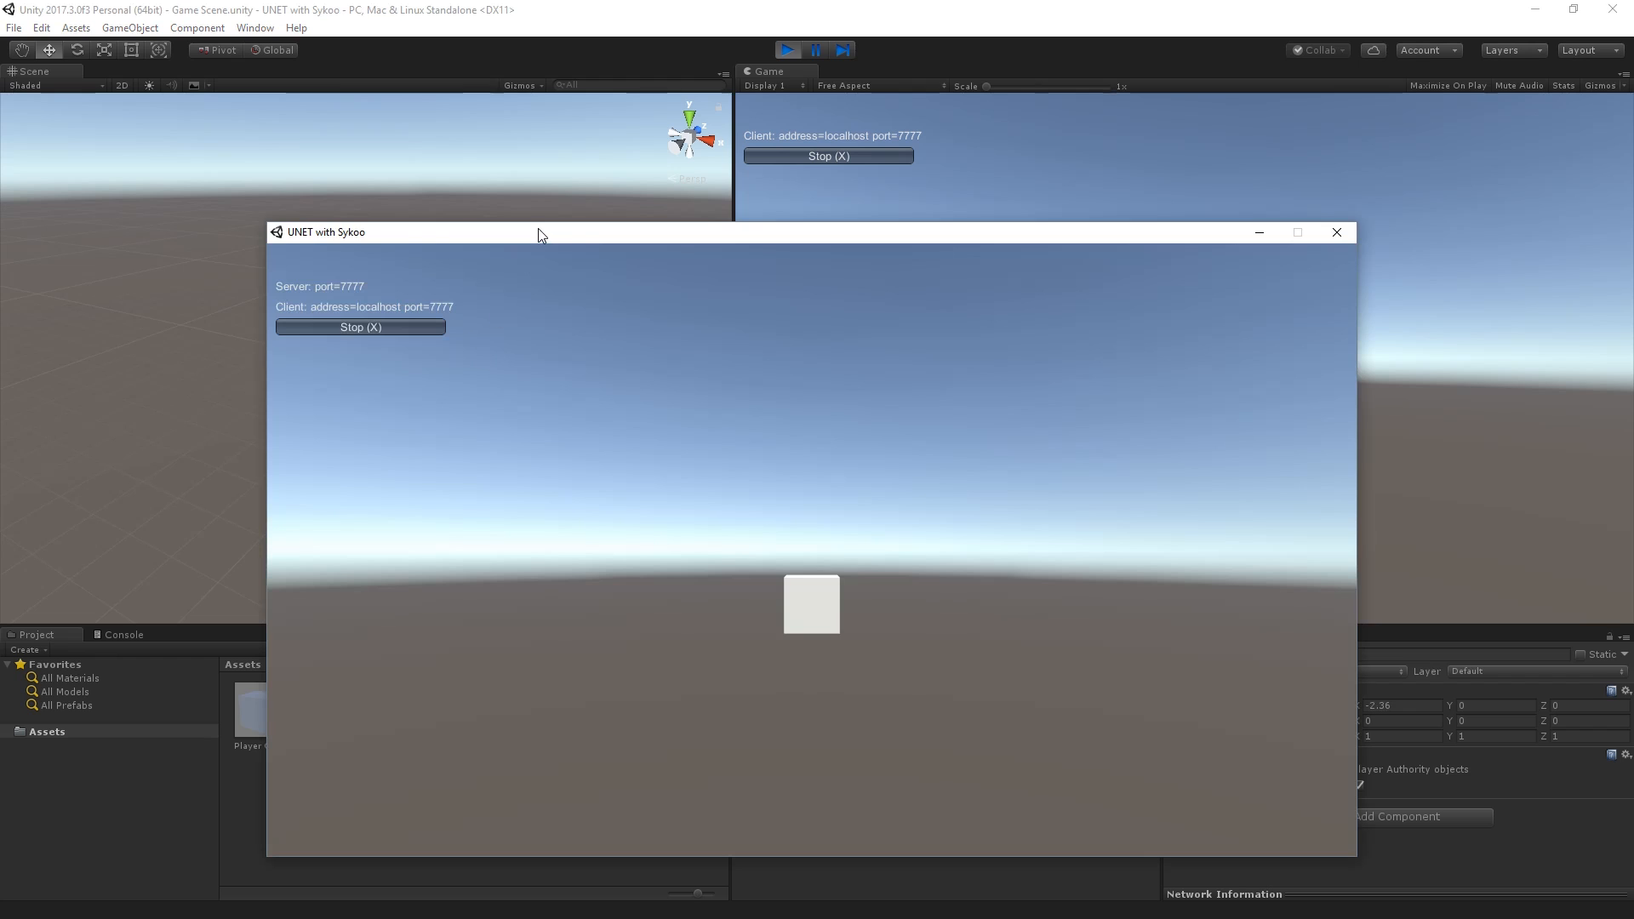
drag(538, 228, 786, 158)
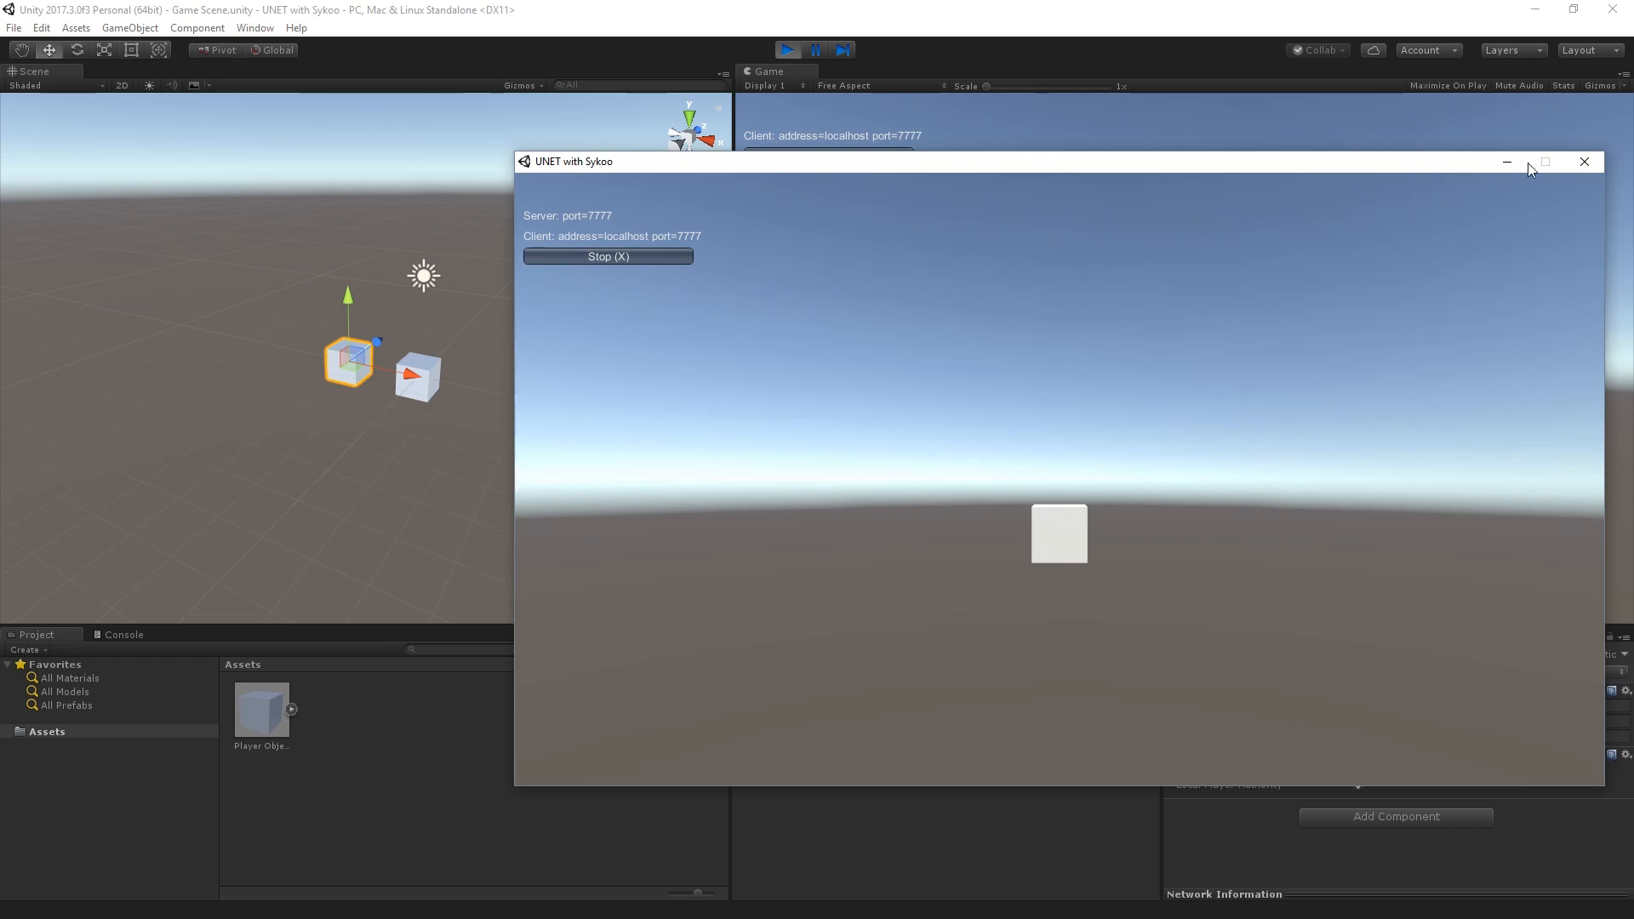
drag(1426, 161, 171, 201)
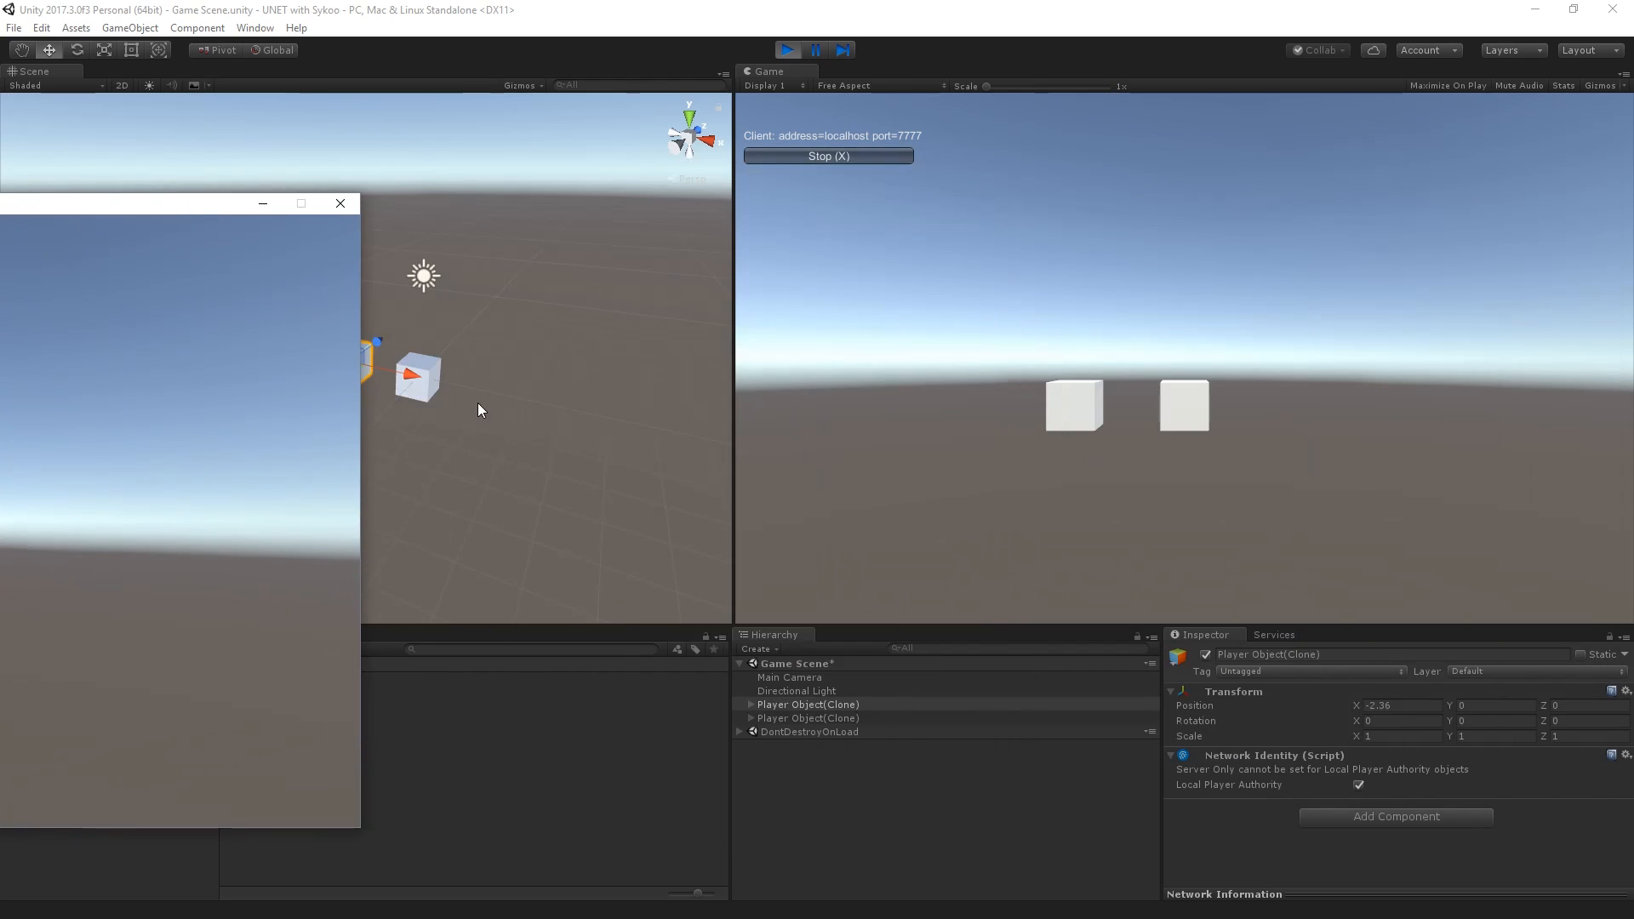
Step: Move the second clone's Player Graphics along X to about 4.57 and compare its position in the standalone game
click(434, 372)
drag(481, 391, 668, 430)
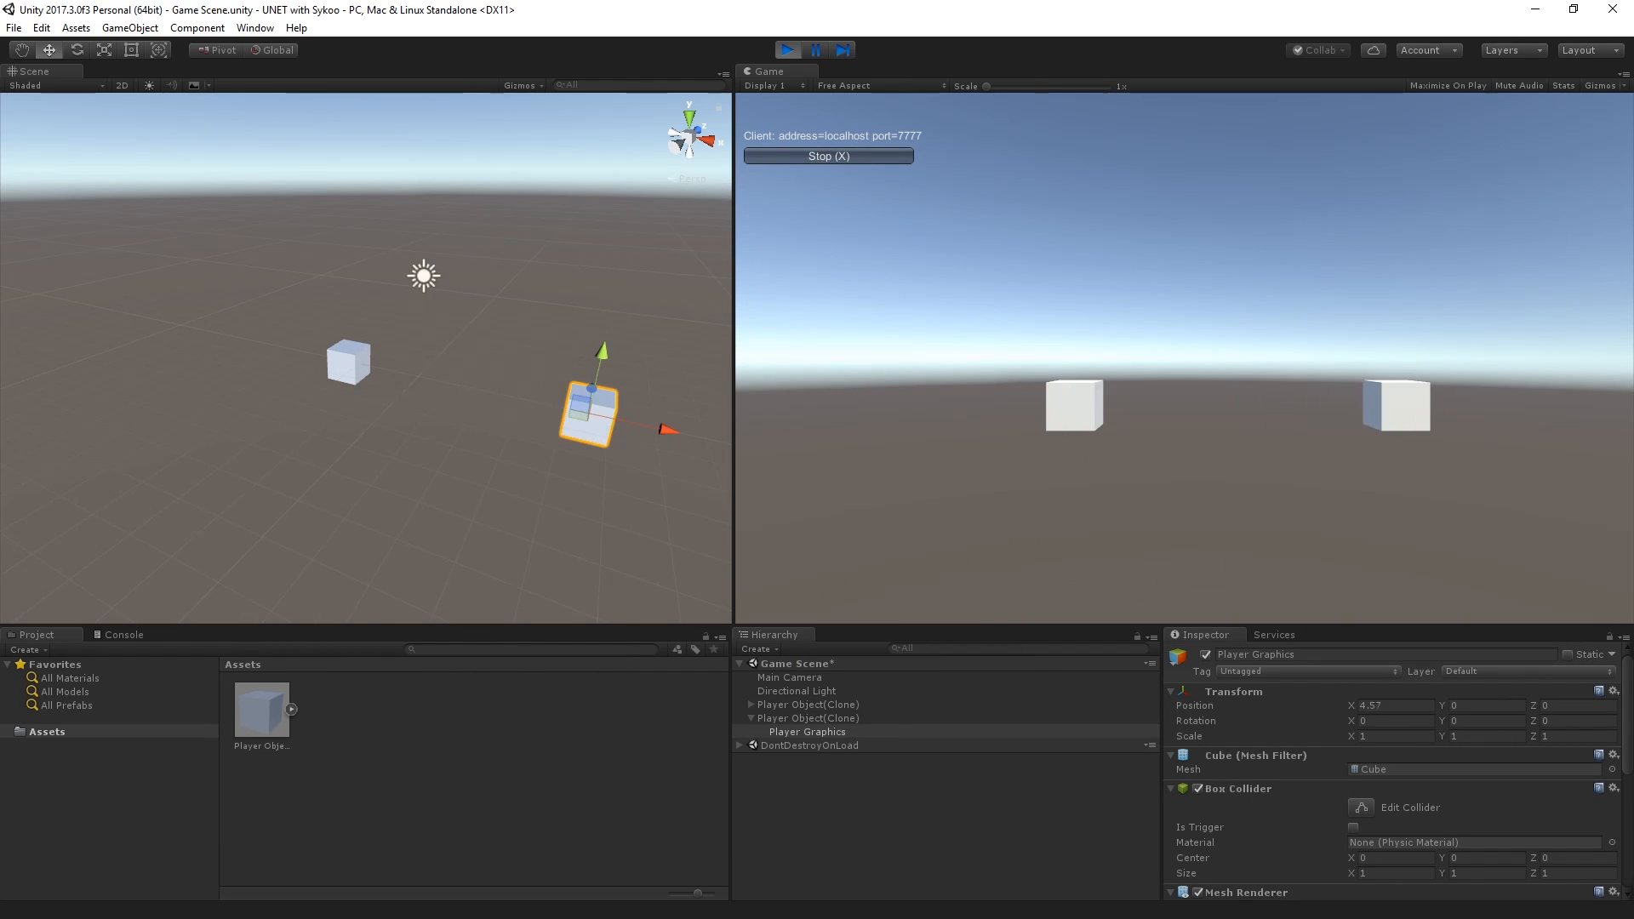
key(alt+Tab)
drag(361, 211, 679, 159)
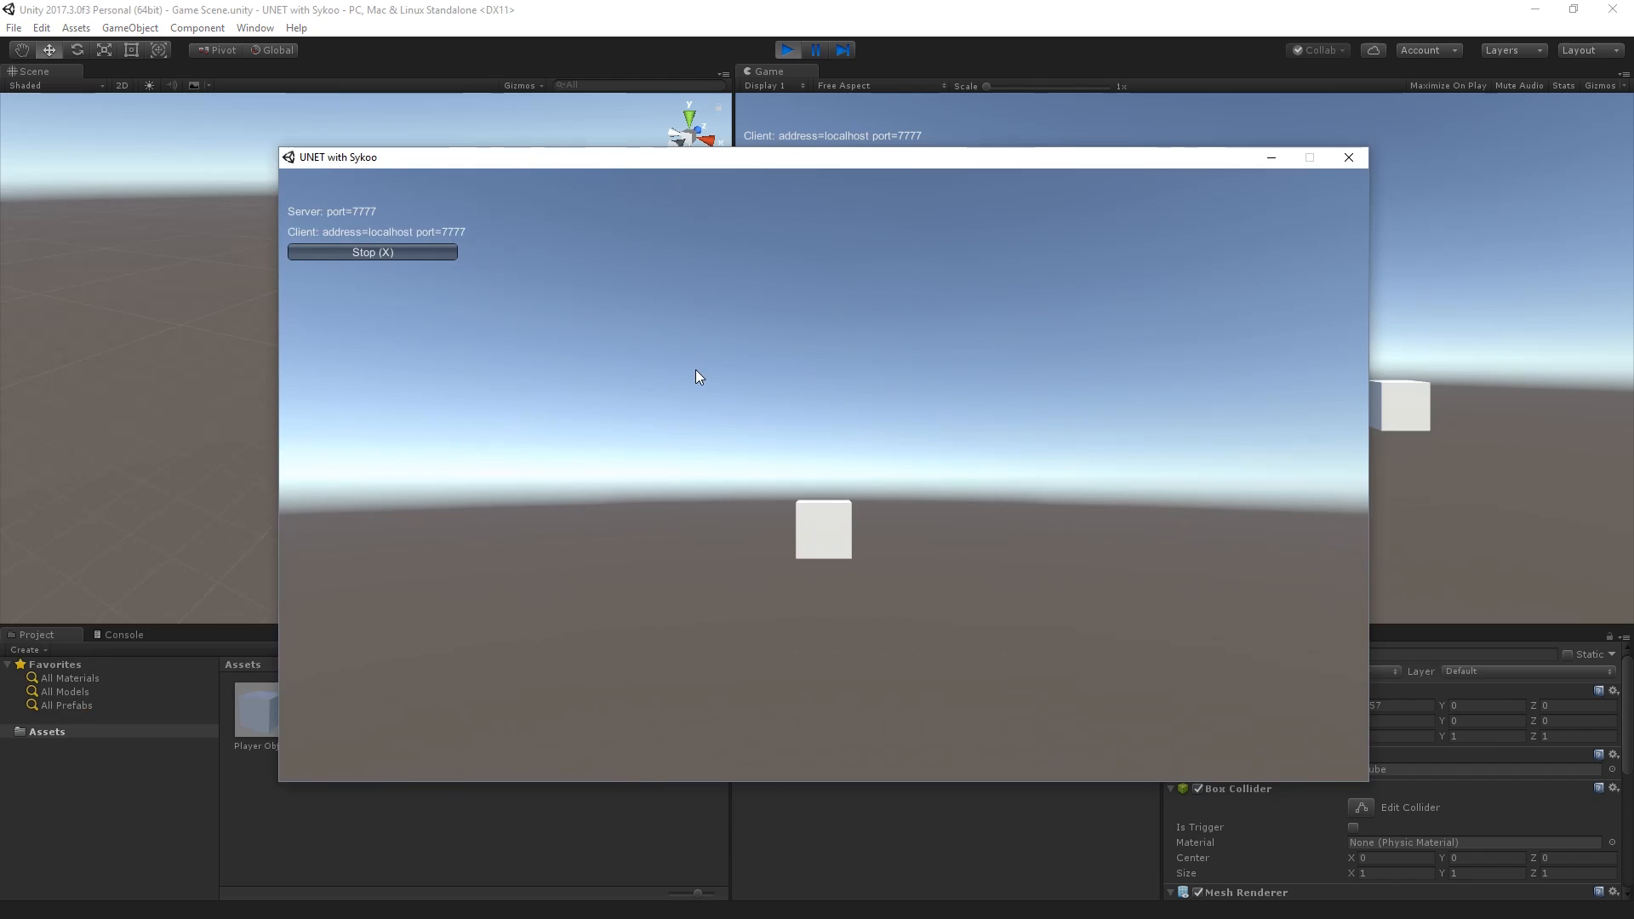
Step: Close the standalone game window and stop play mode in the editor
click(1348, 157)
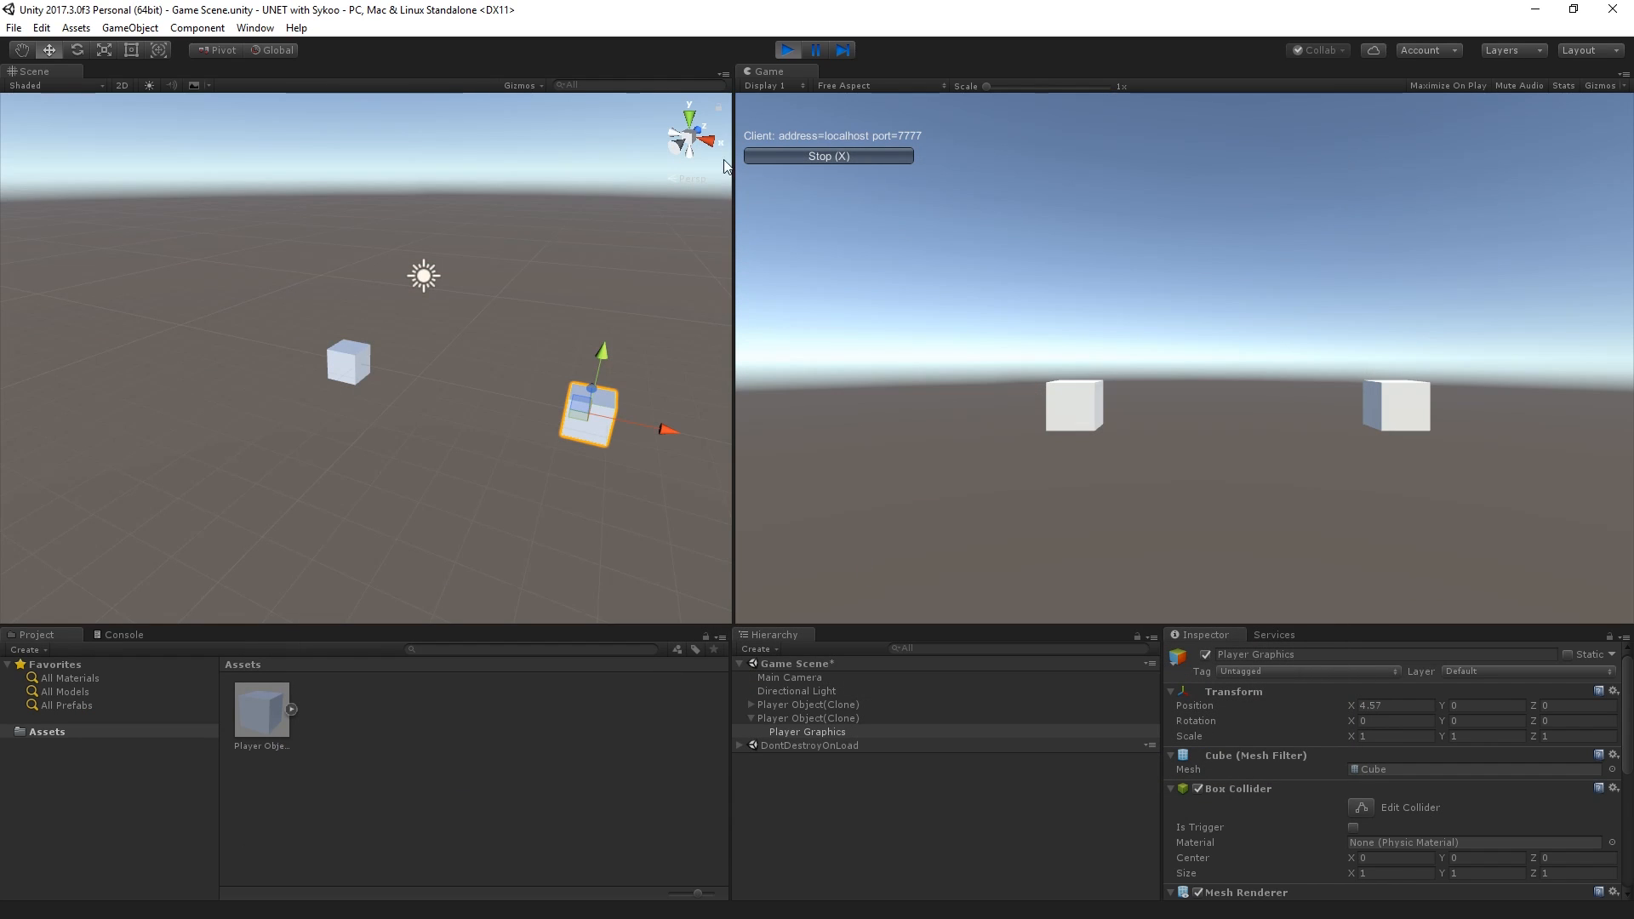
click(786, 50)
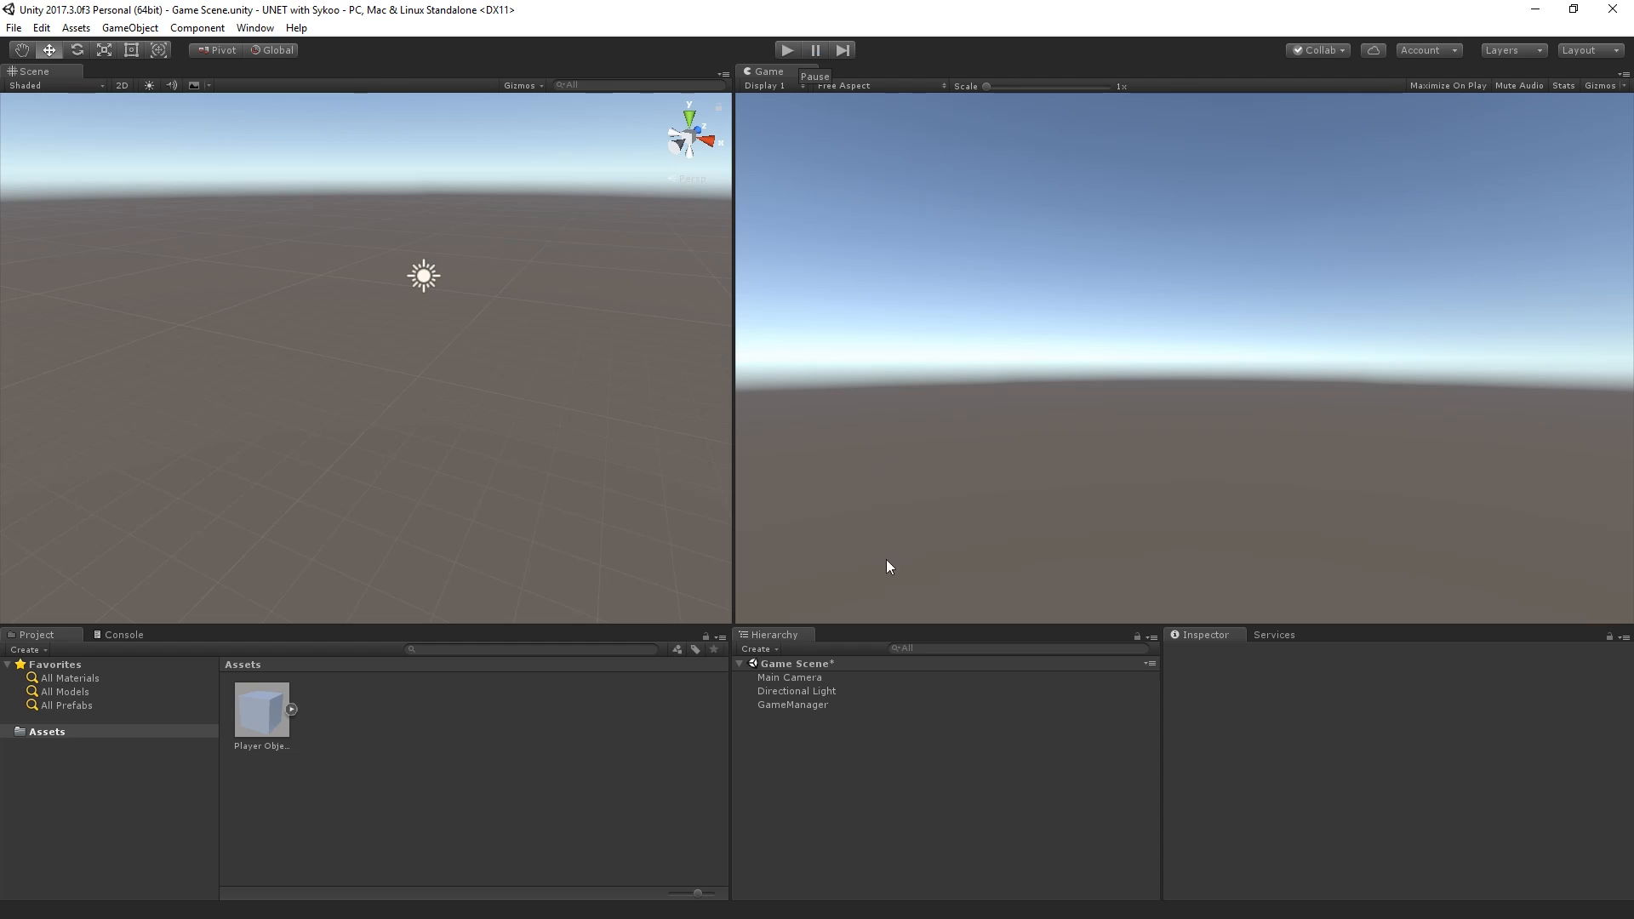
Step: Add a Network Transform component to the Player Object prefab
click(807, 704)
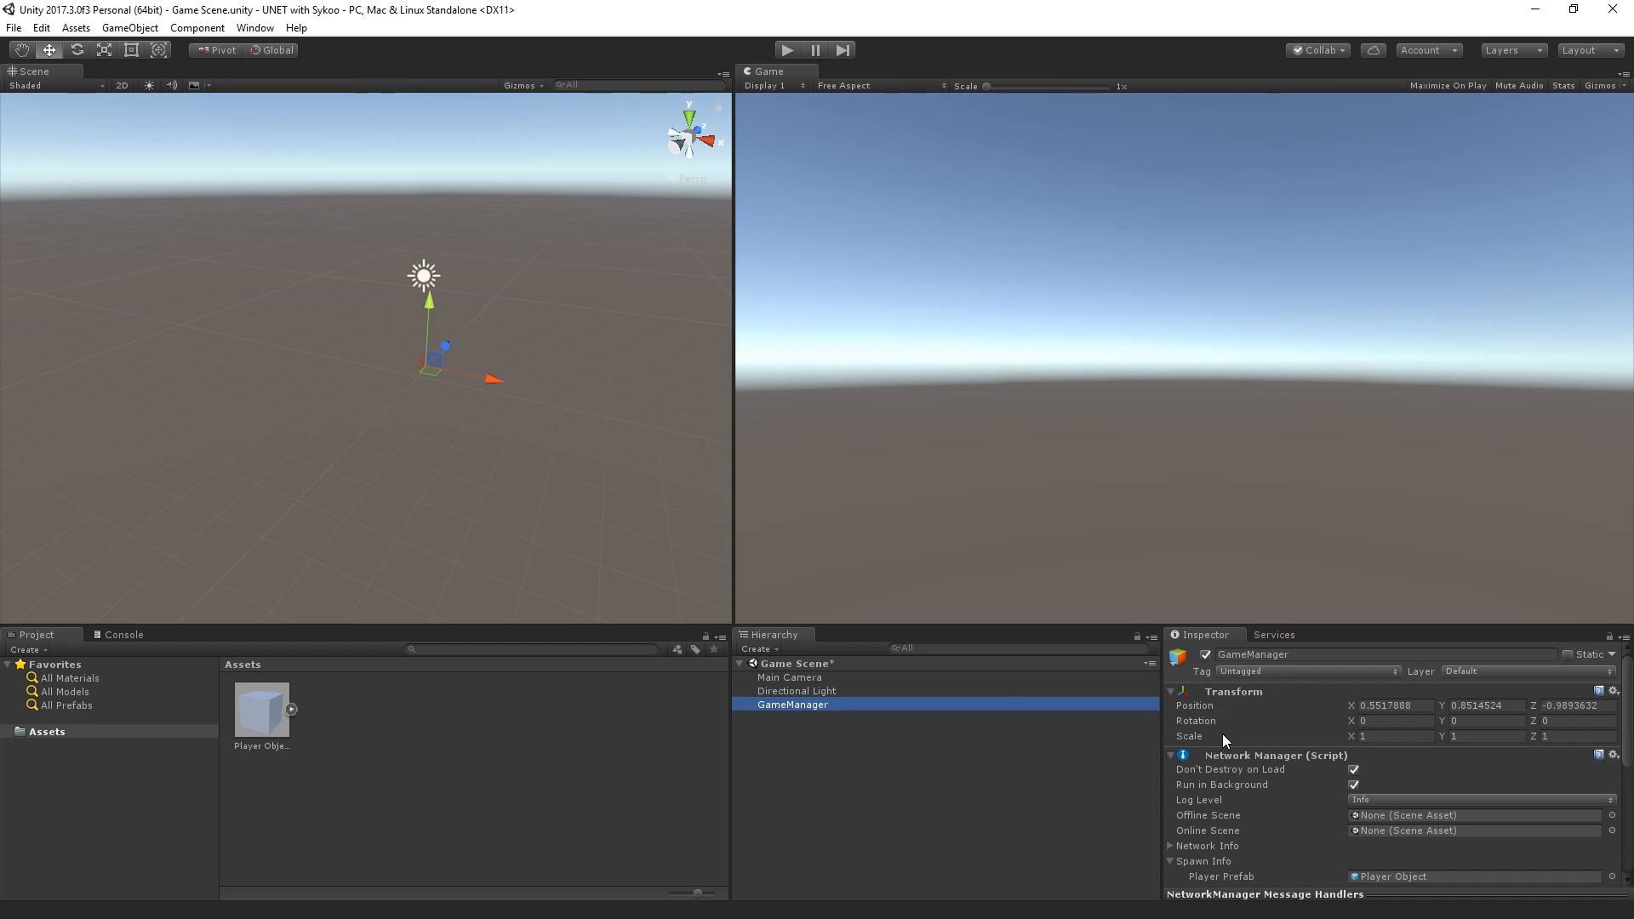
click(263, 734)
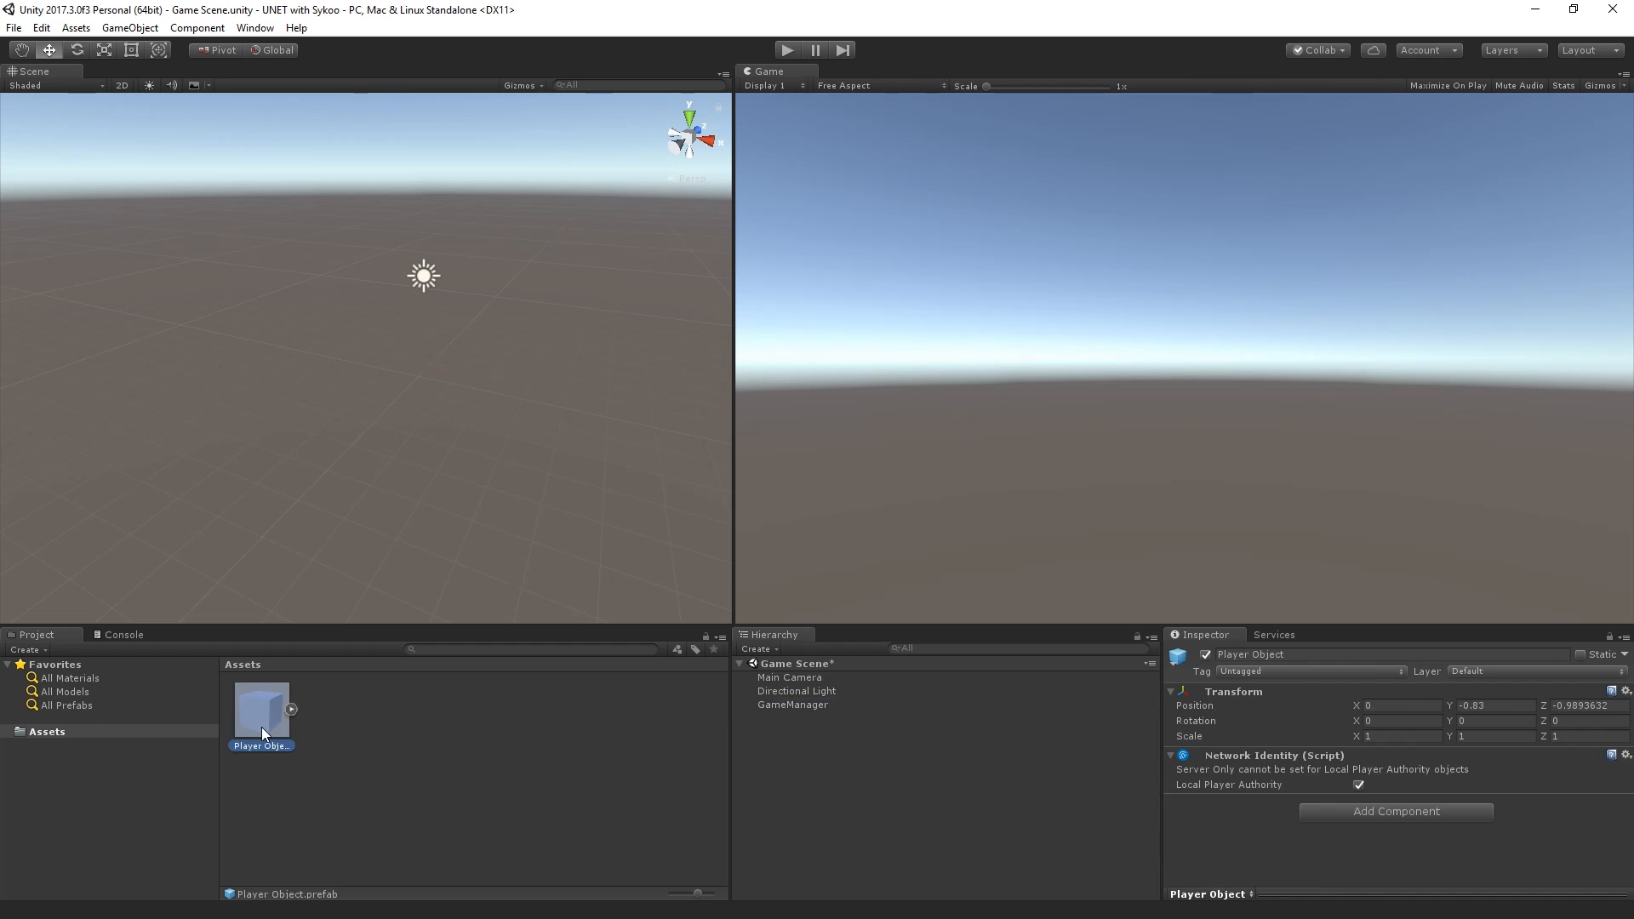
click(1374, 813)
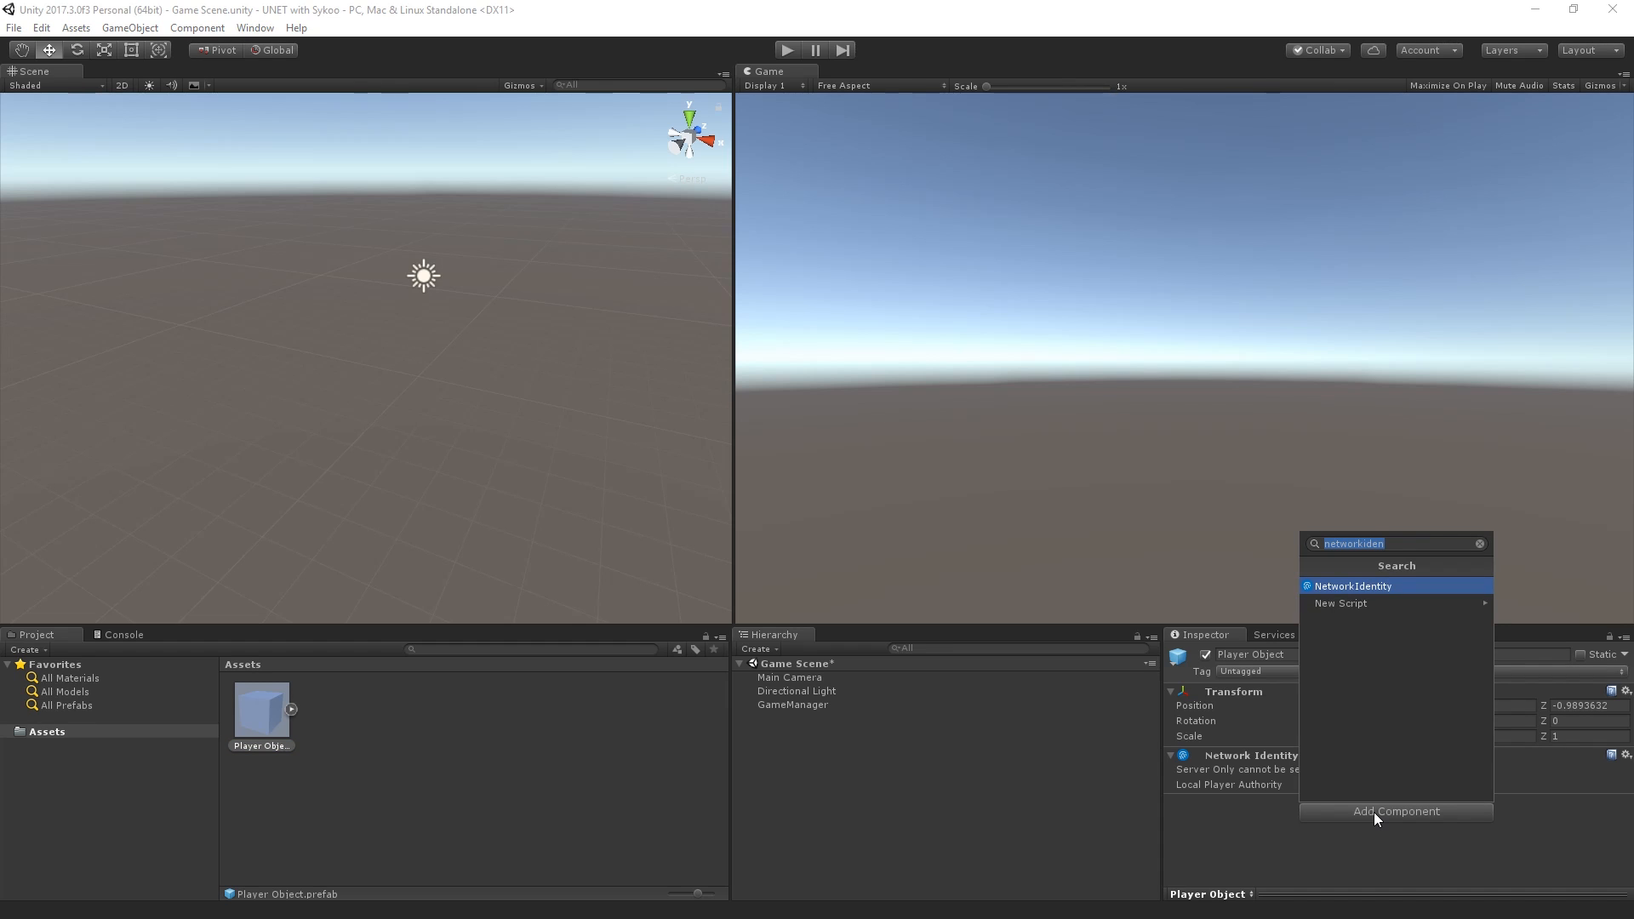
text(networktrasn)
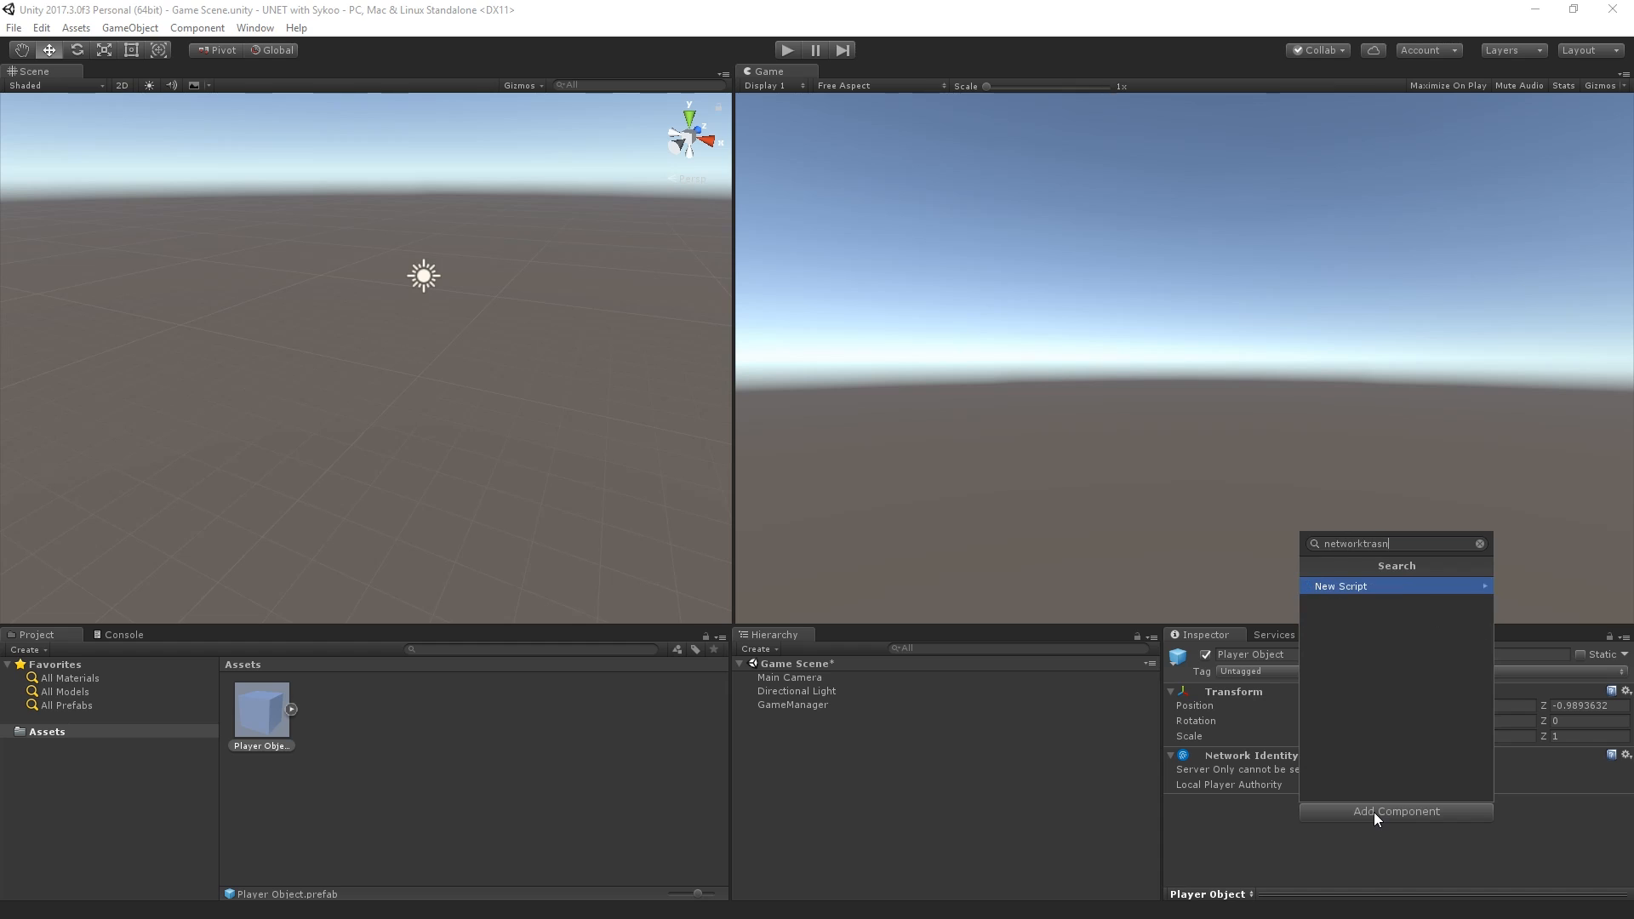
key(BackSpace)
key(BackSpace)
text(ns)
key(Return)
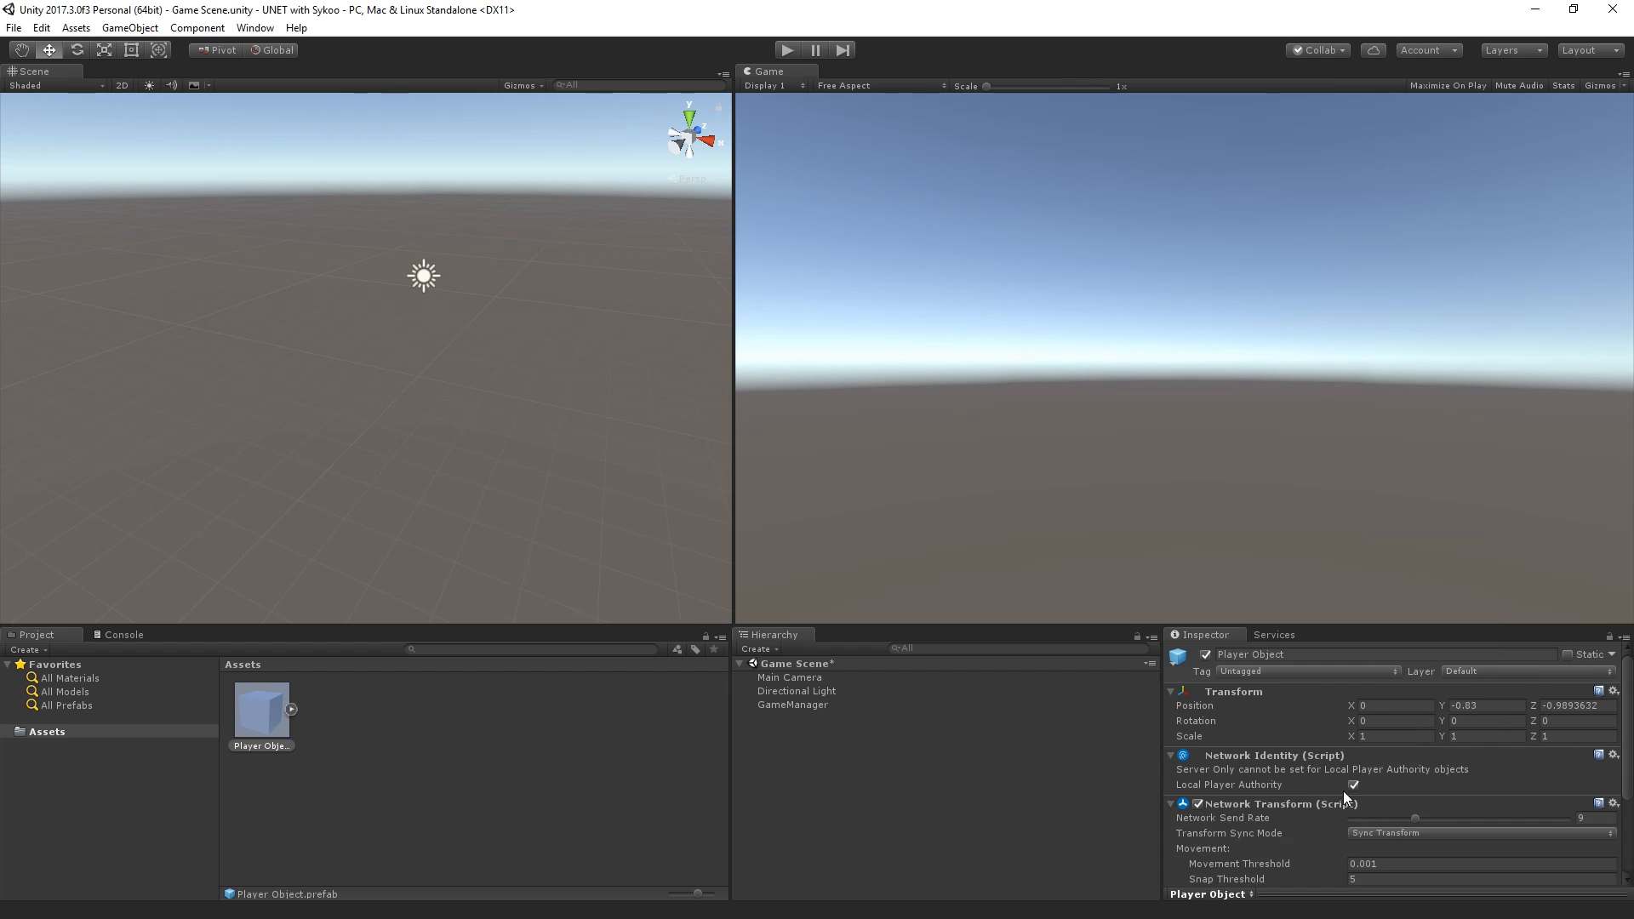
Step: Set the Network Send Rate of the prefab's Network Transform to 29
scroll(1343, 790, down, 3)
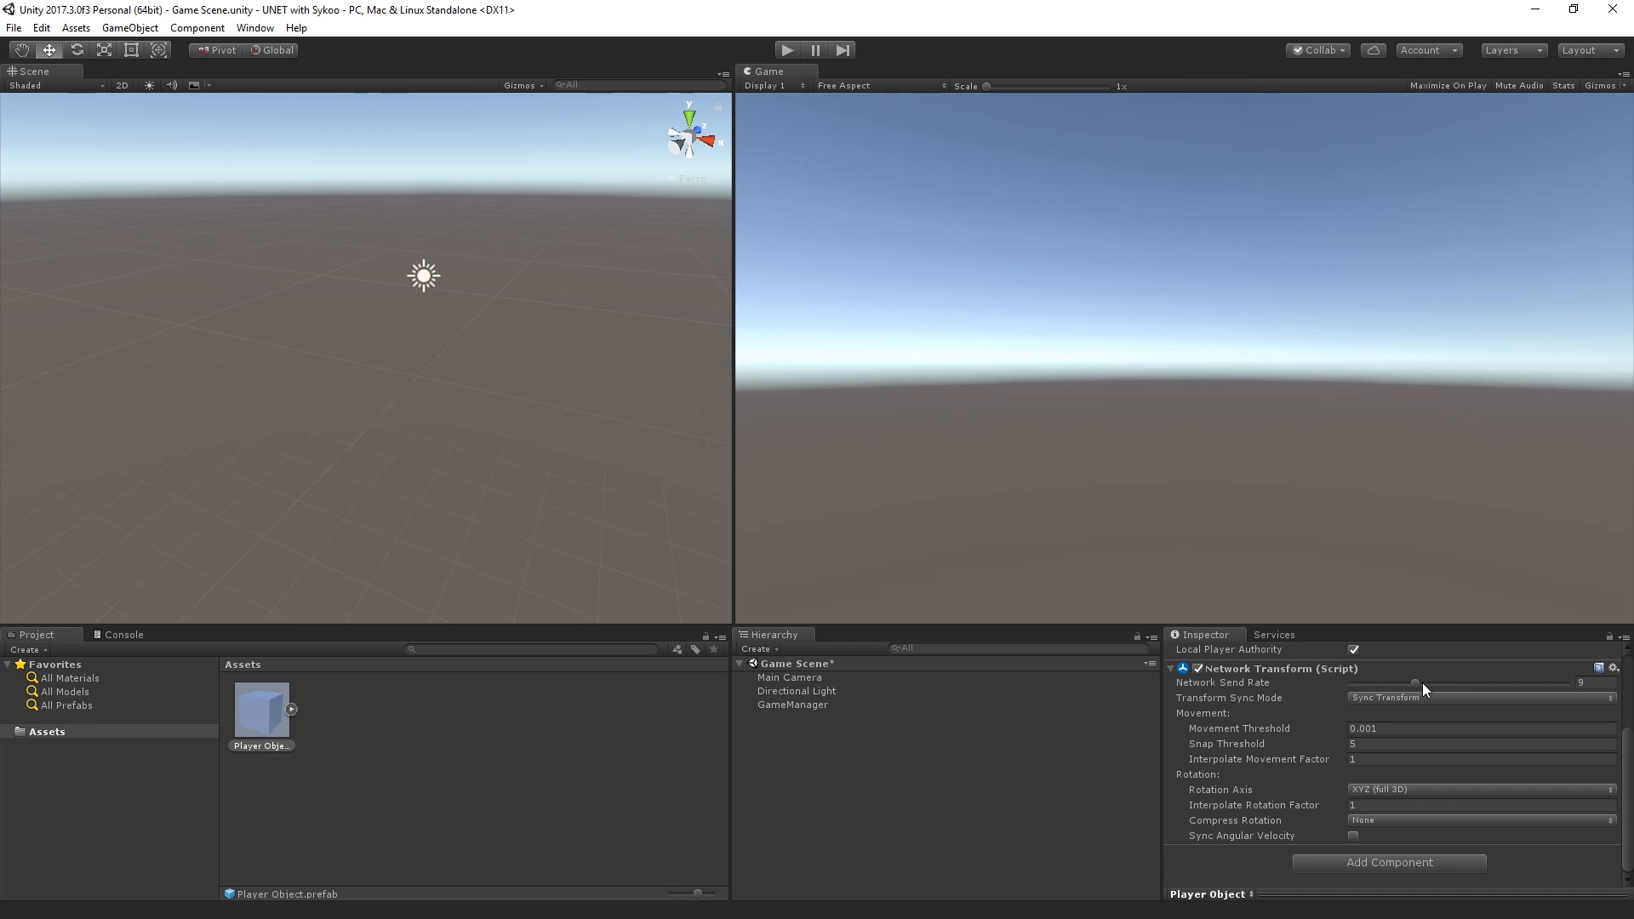
drag(1423, 683, 1603, 686)
click(1551, 670)
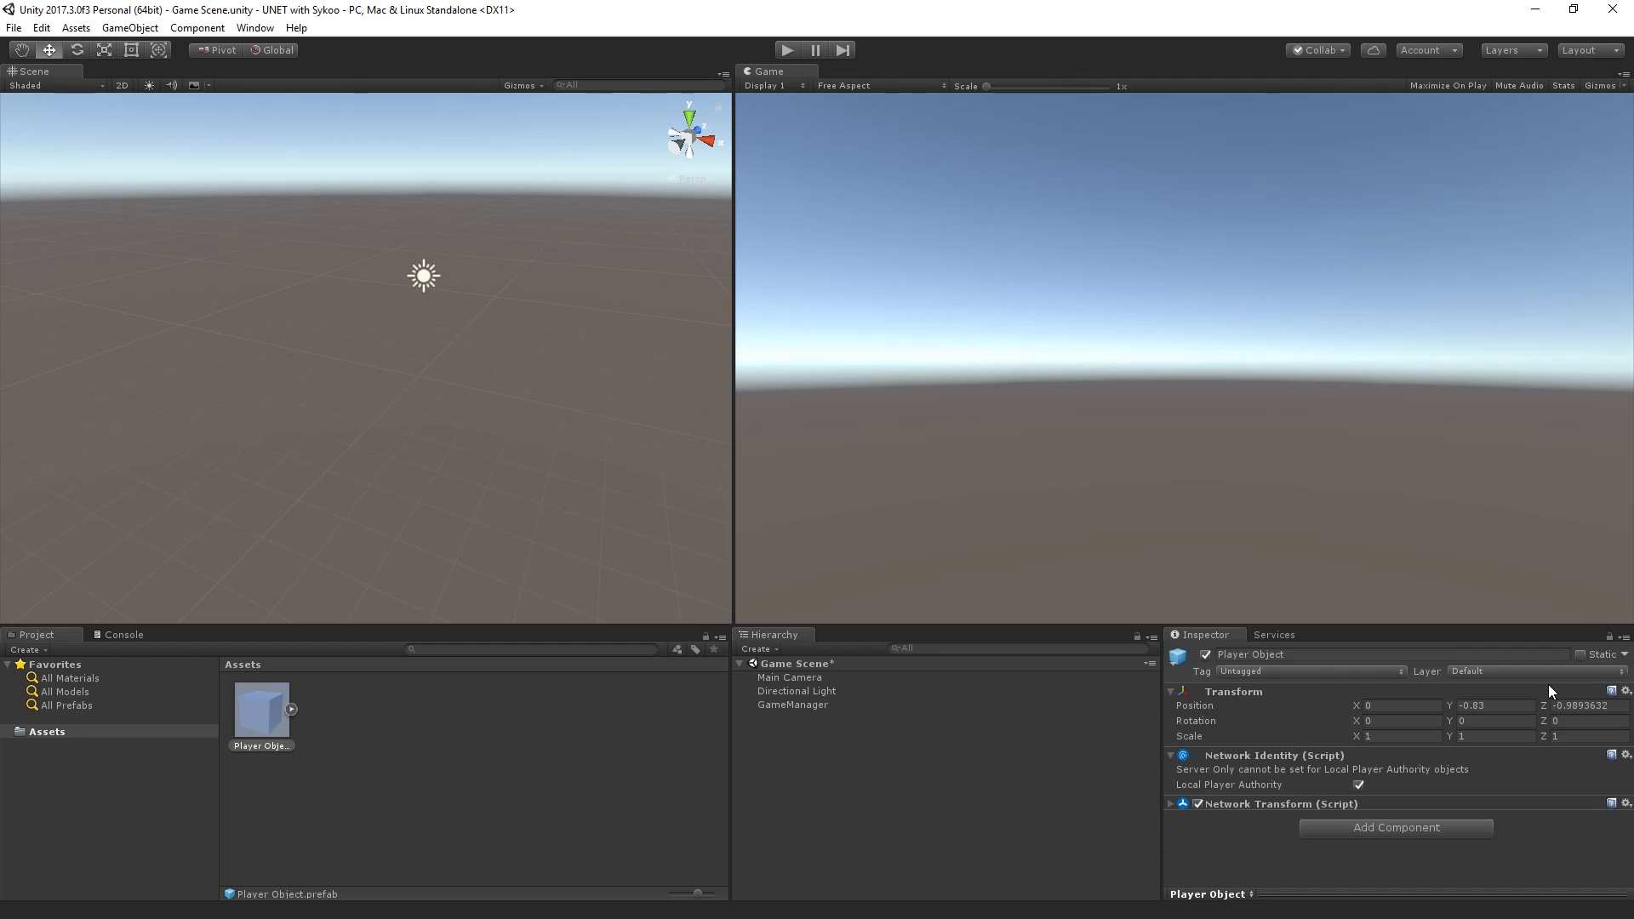
click(1357, 806)
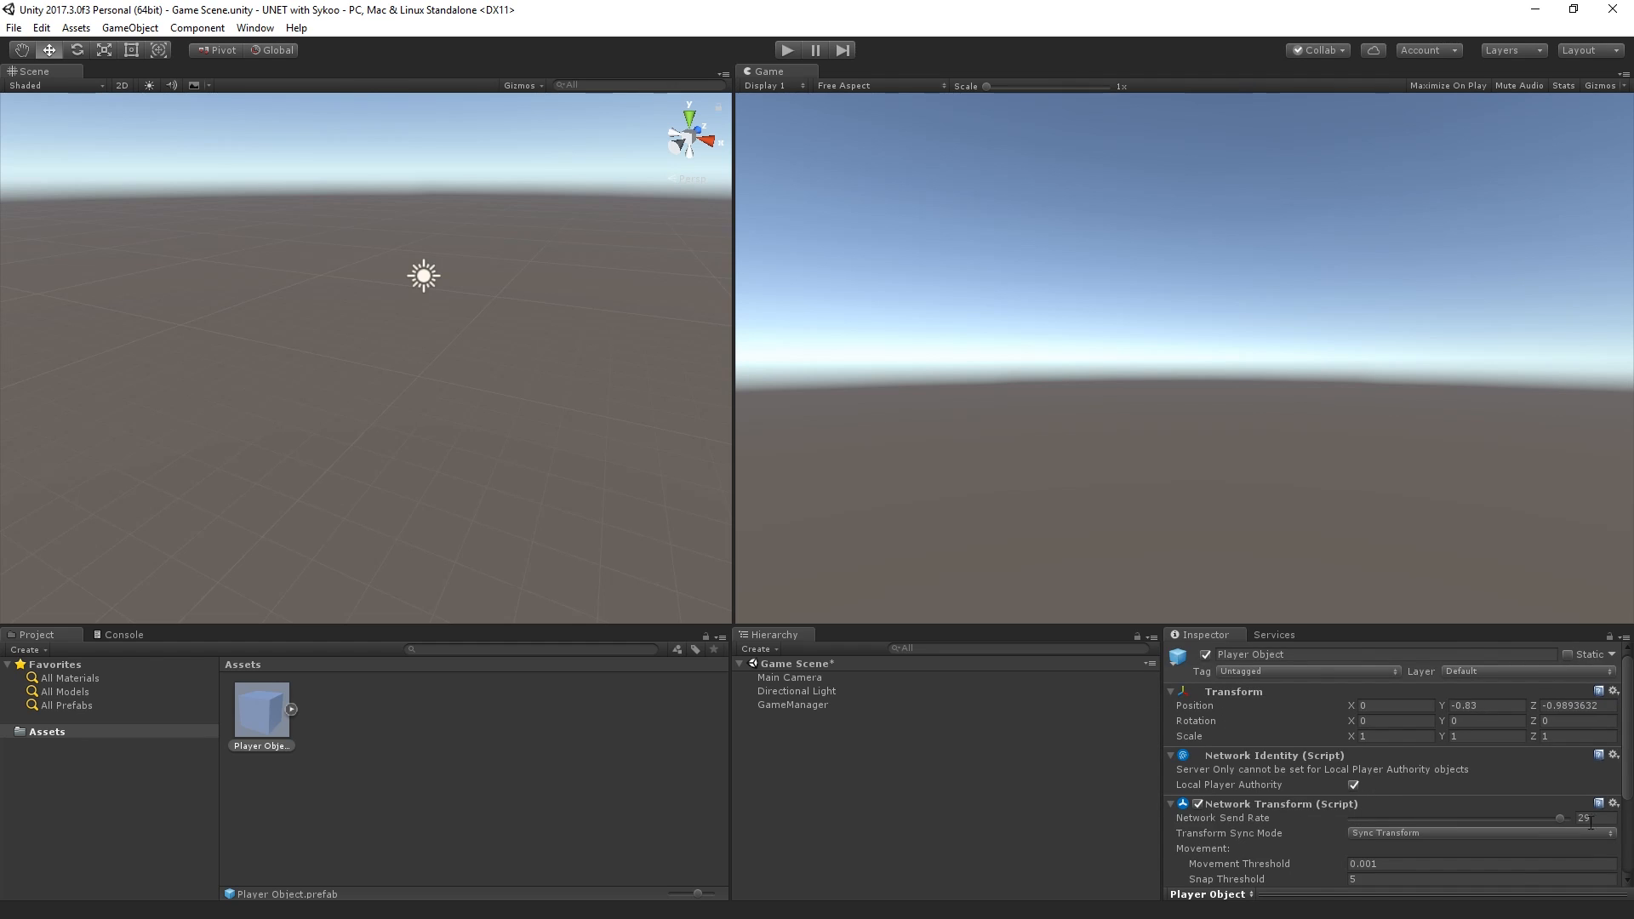
Step: Review the Transform Sync Mode, interpolation and Rotation Axis options of the prefab's Network Transform
scroll(1590, 822, down, 5)
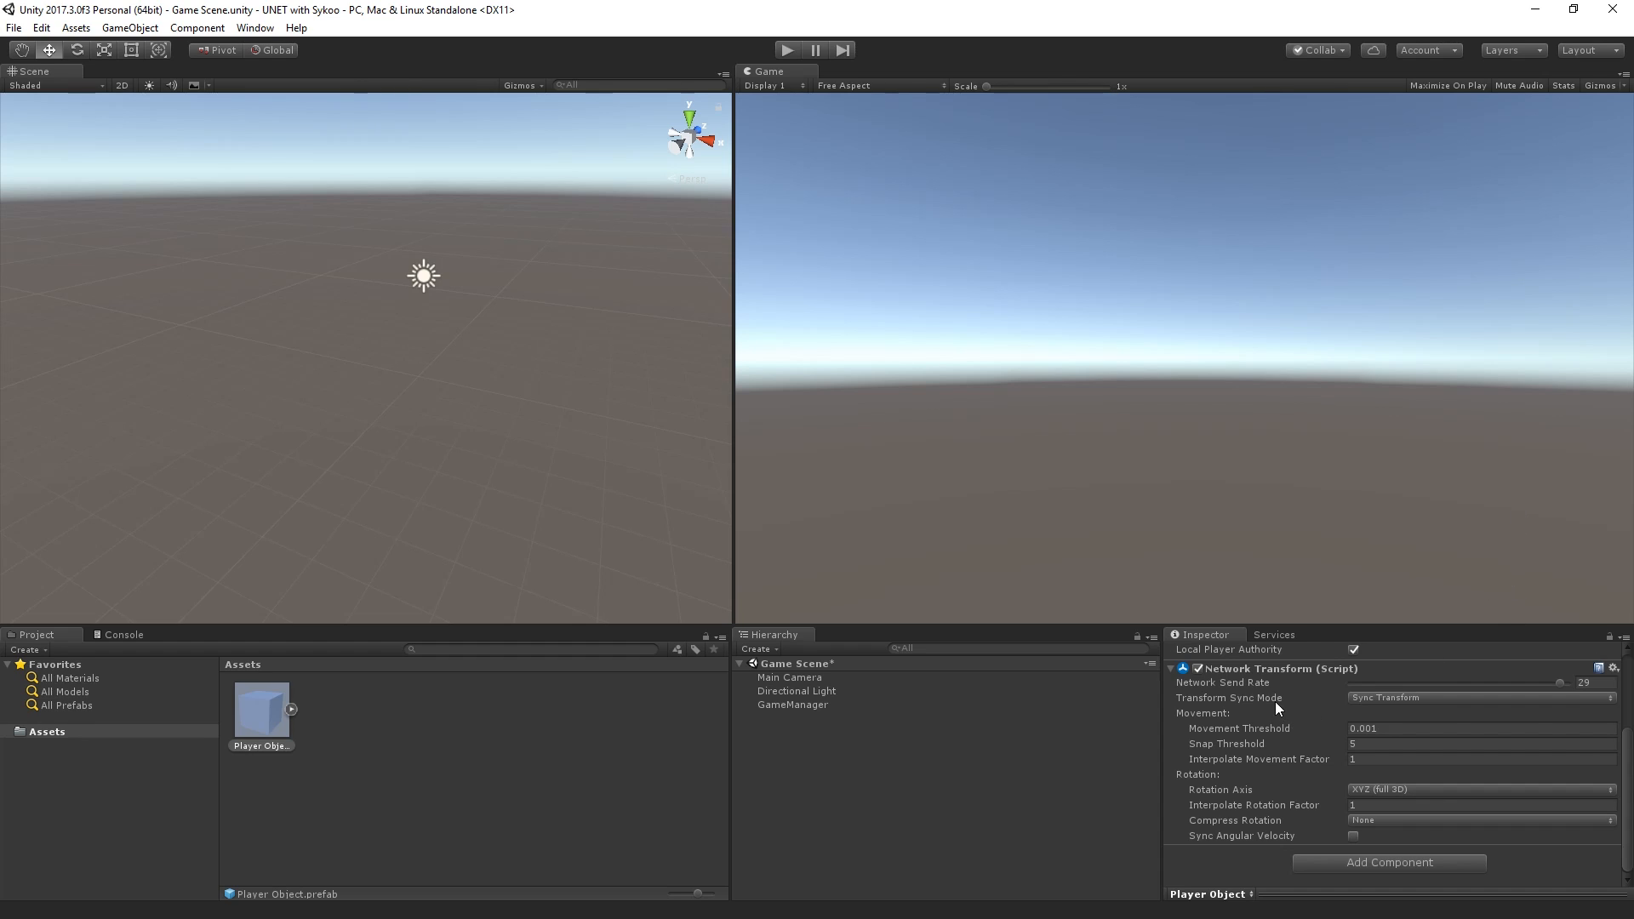
click(1363, 702)
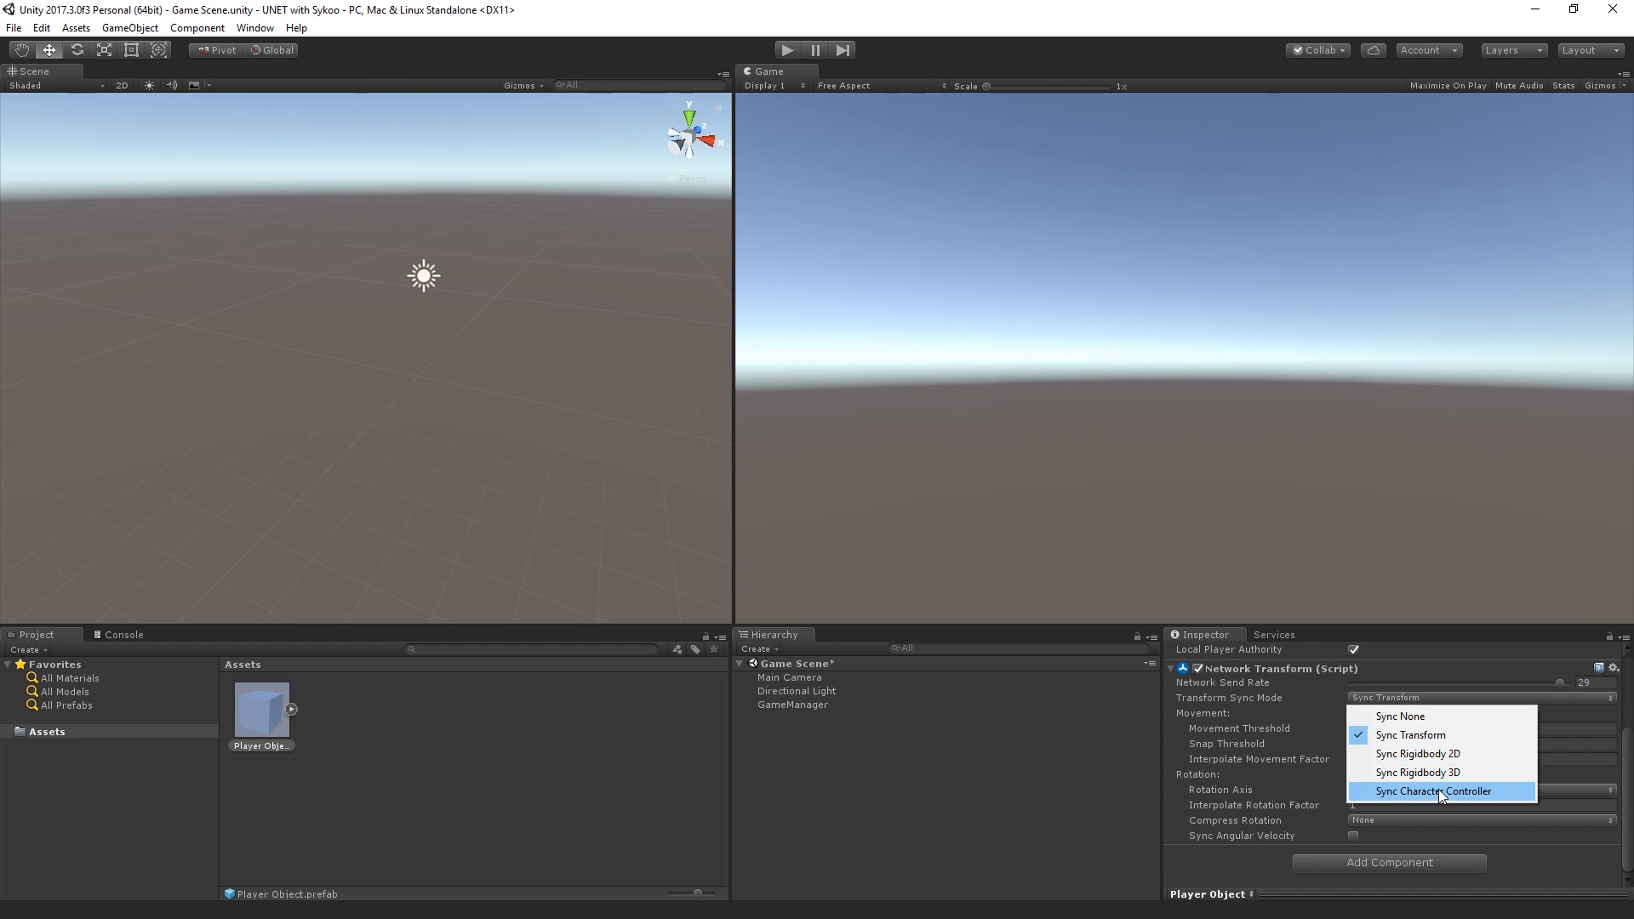
click(1246, 714)
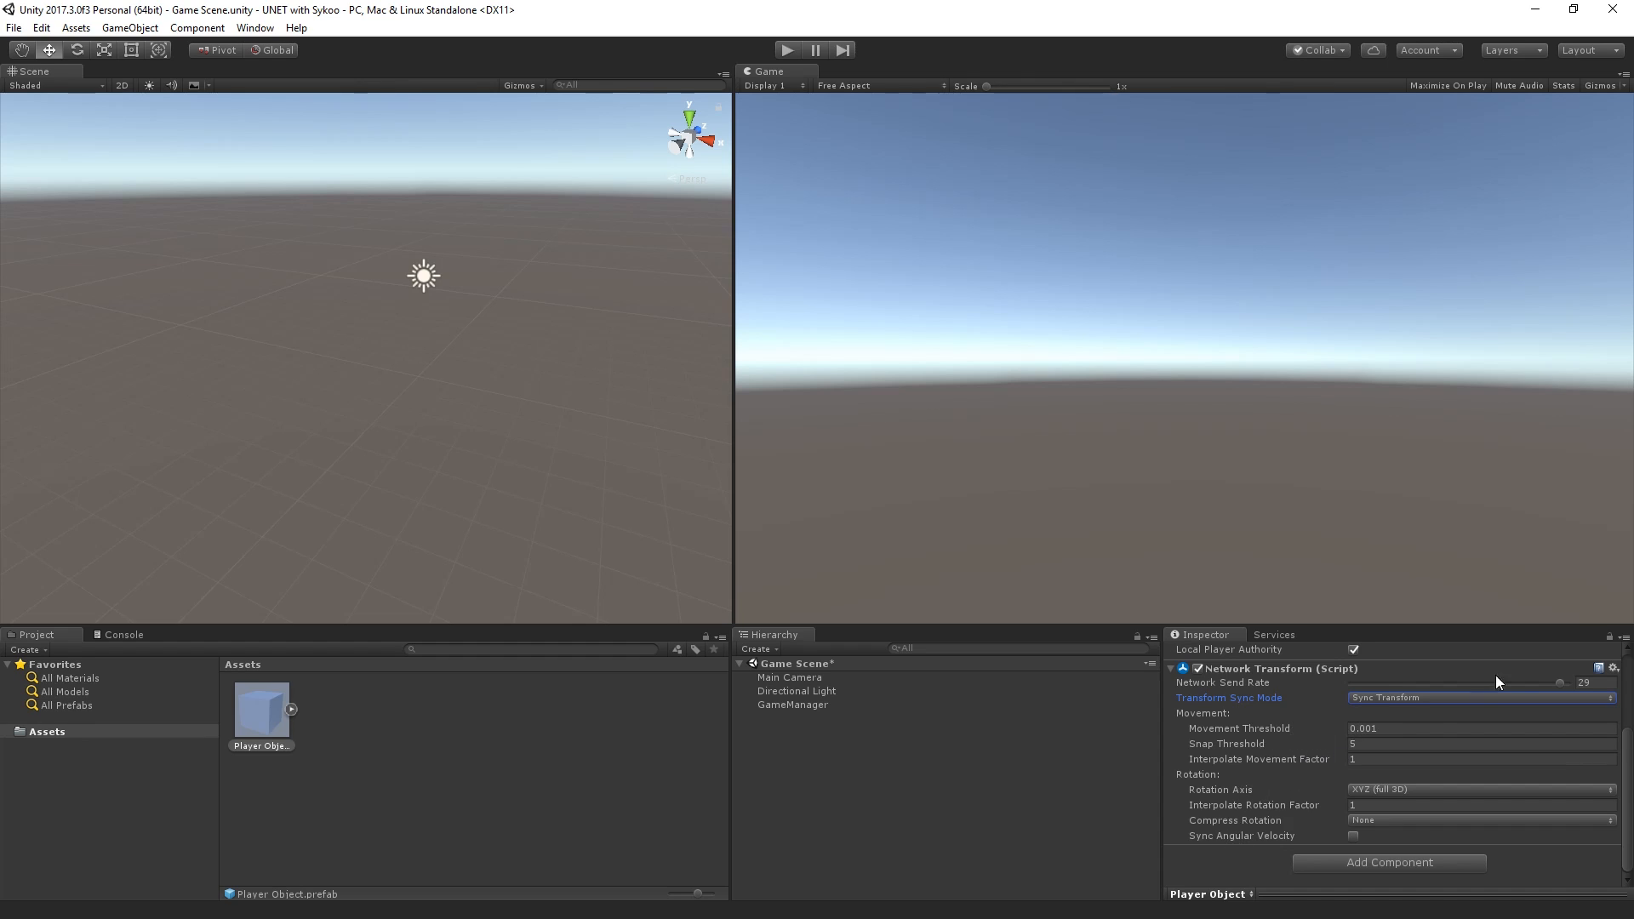
click(1595, 684)
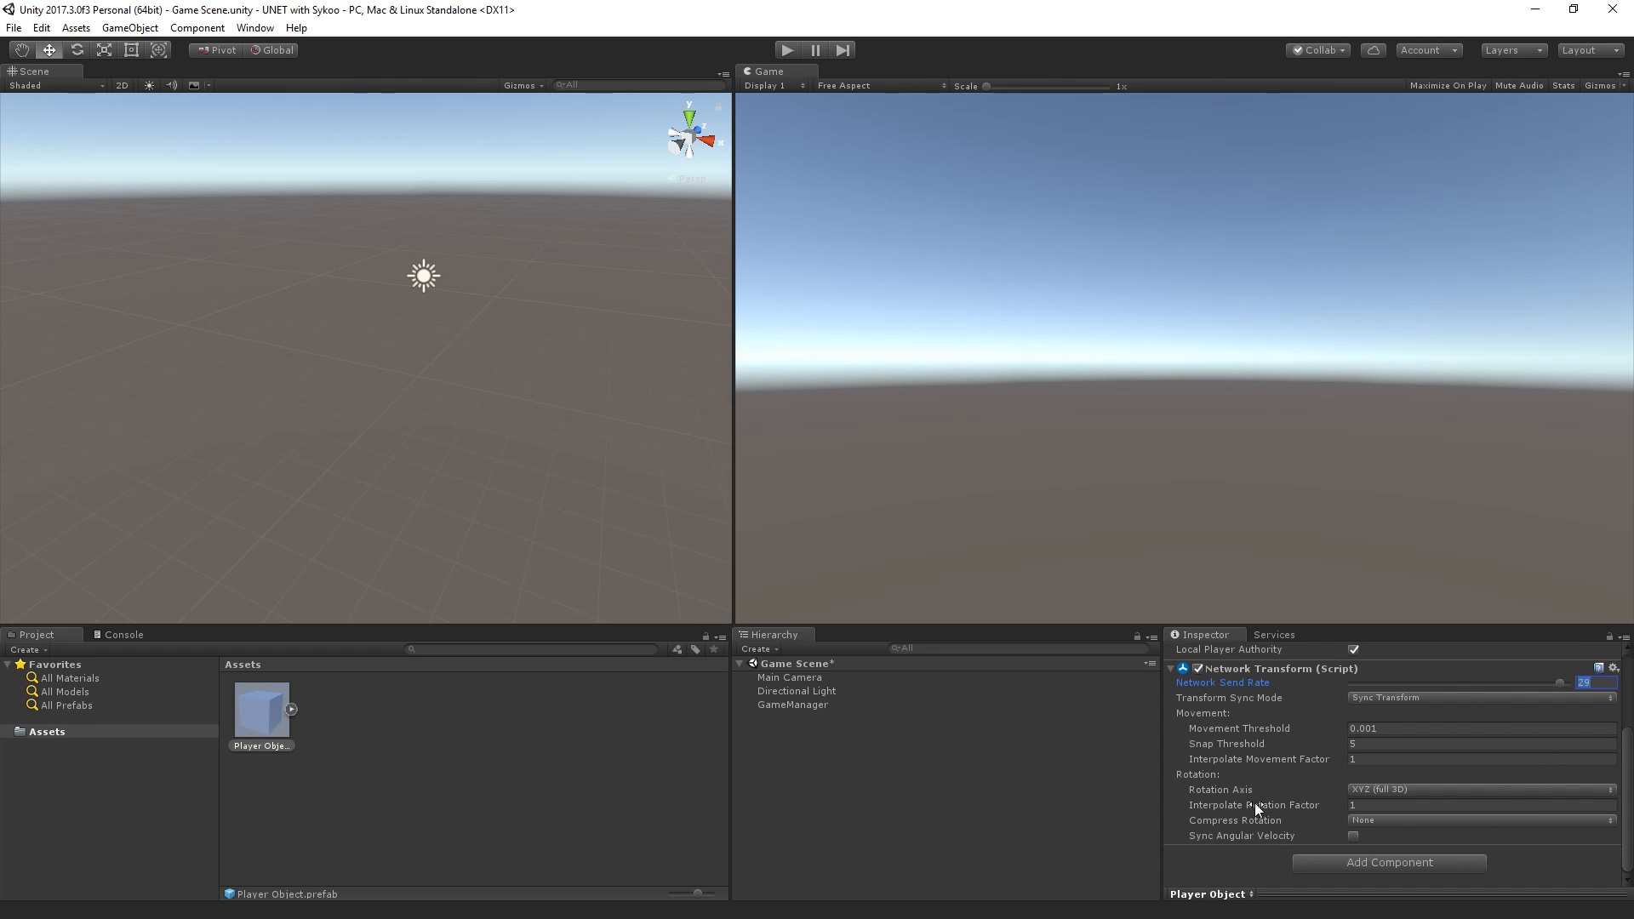
mouse_move(1233, 809)
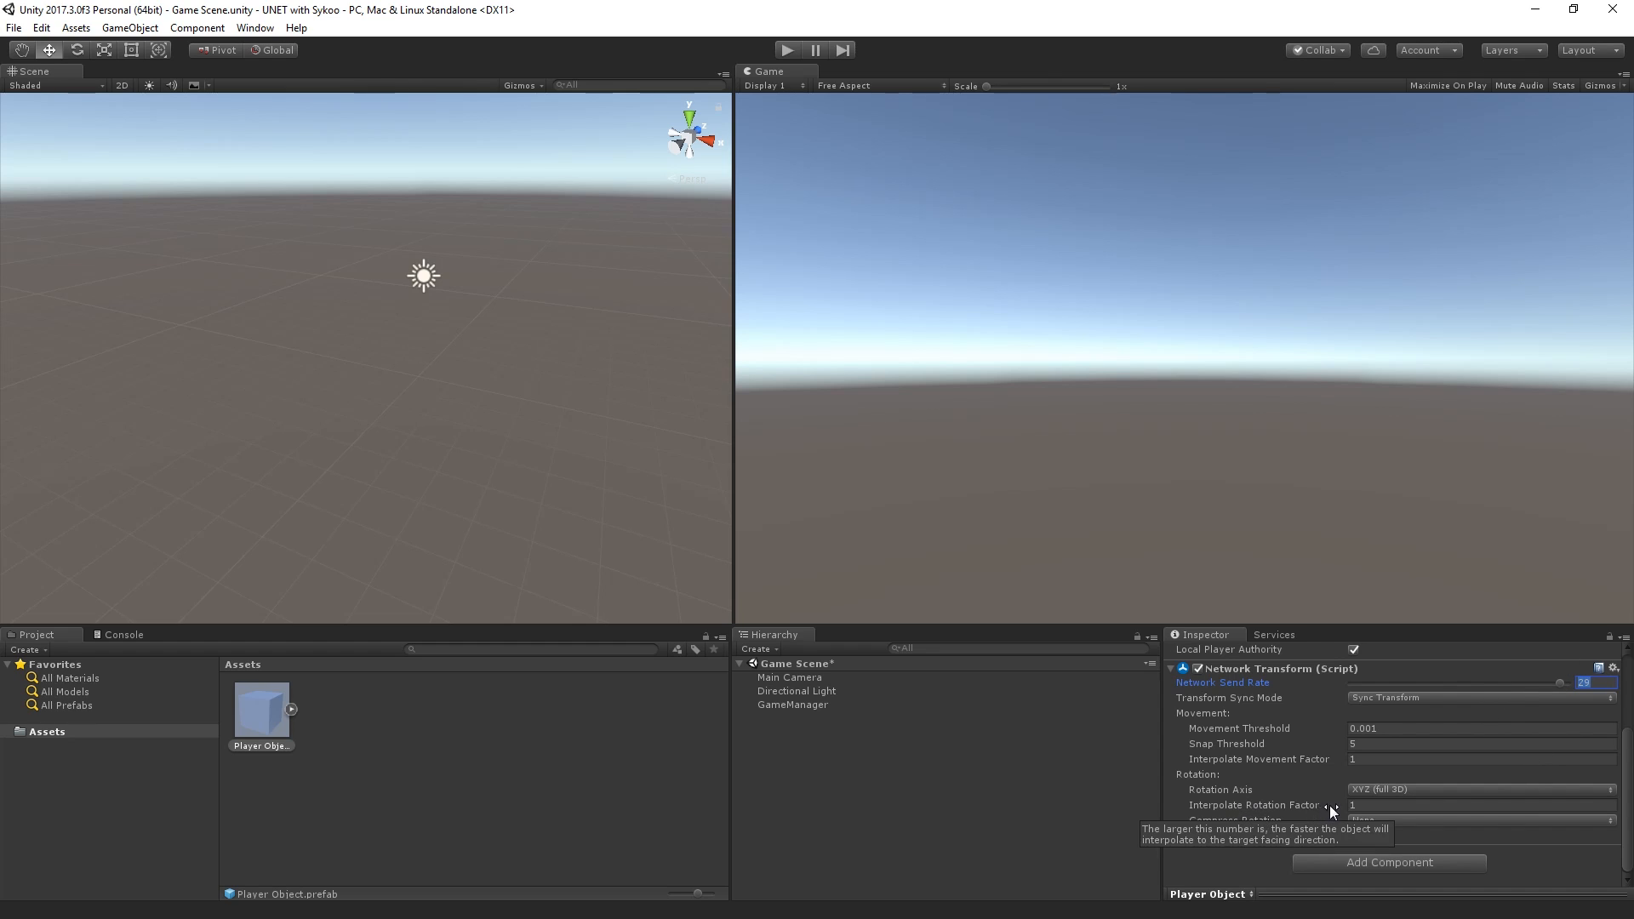
click(1422, 788)
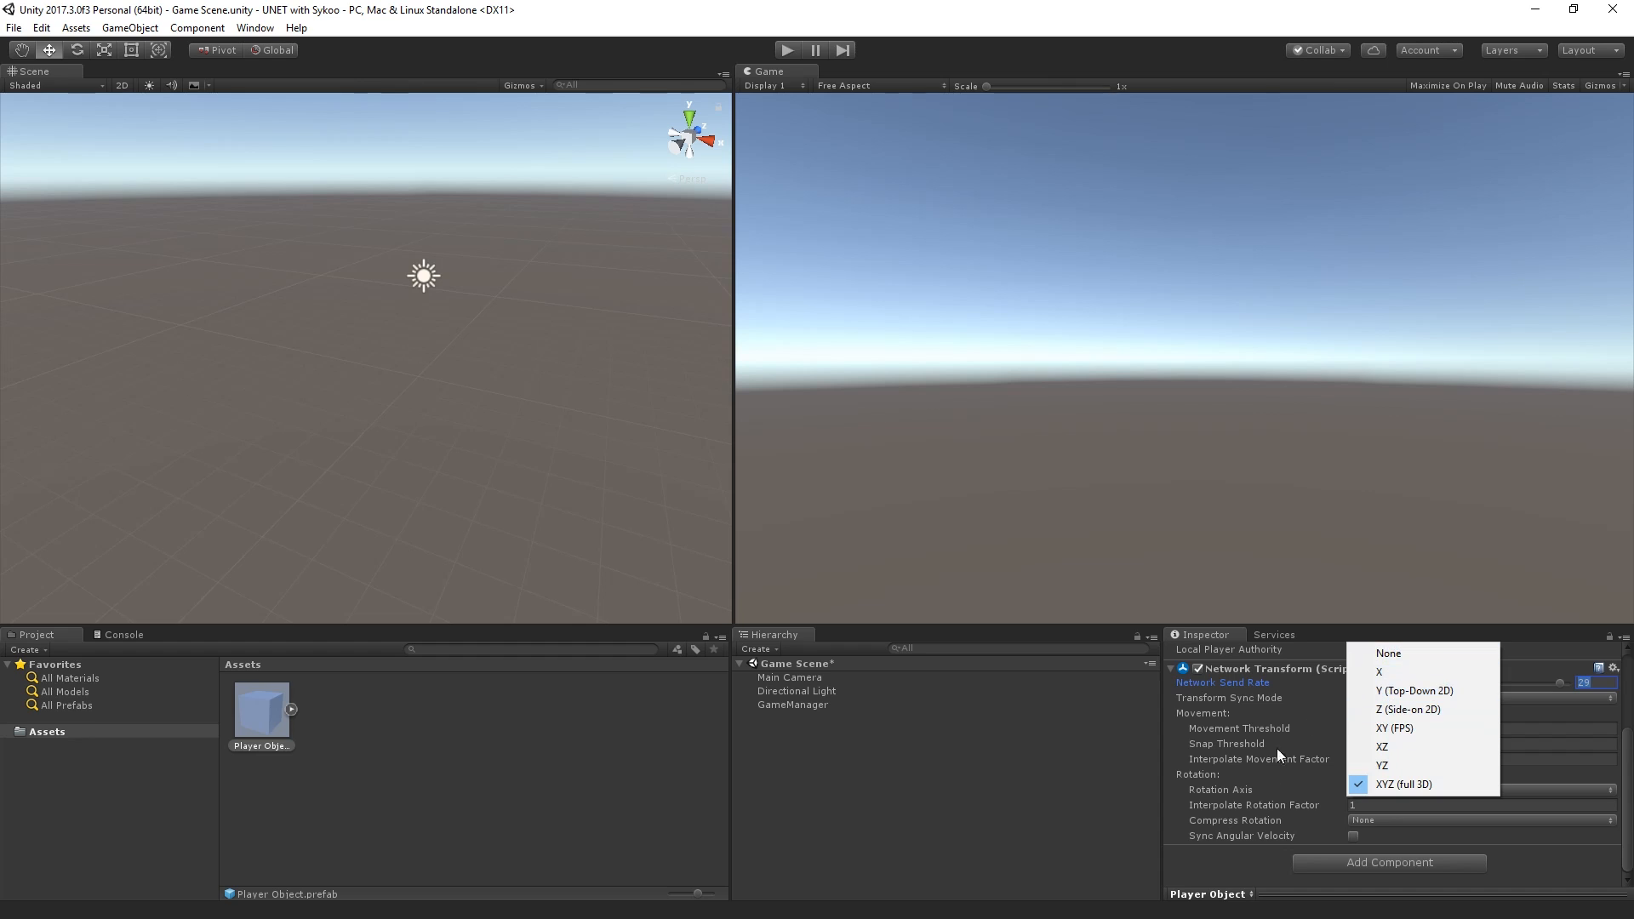
click(1236, 805)
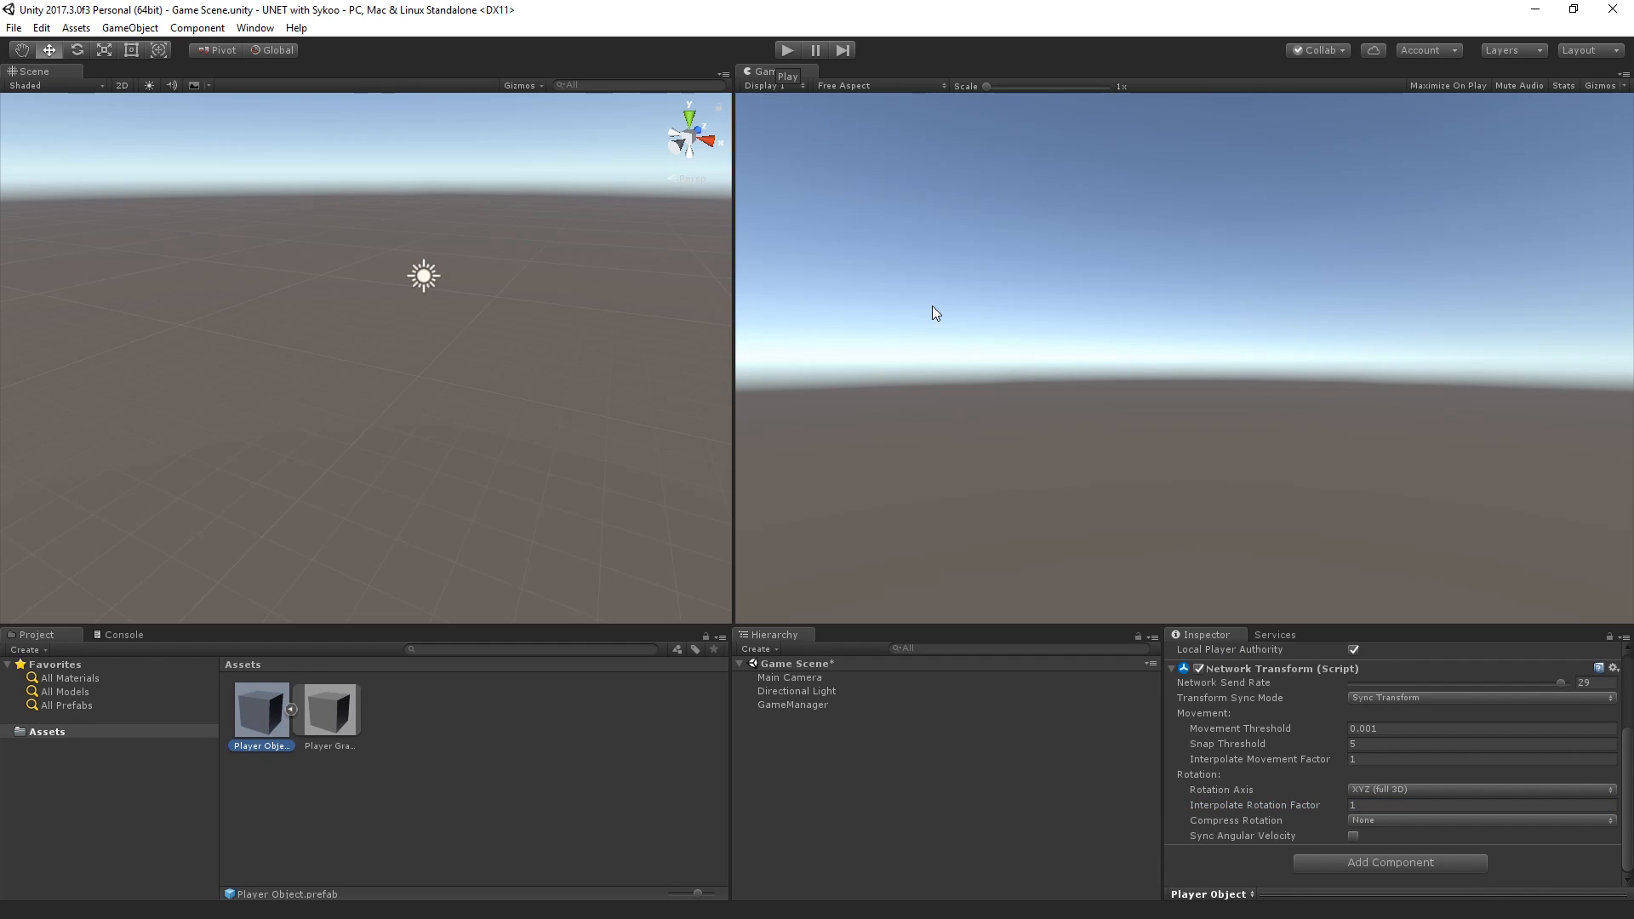
Step: Build and run the game, and start a LAN host in the editor's play mode
key(ctrl+b)
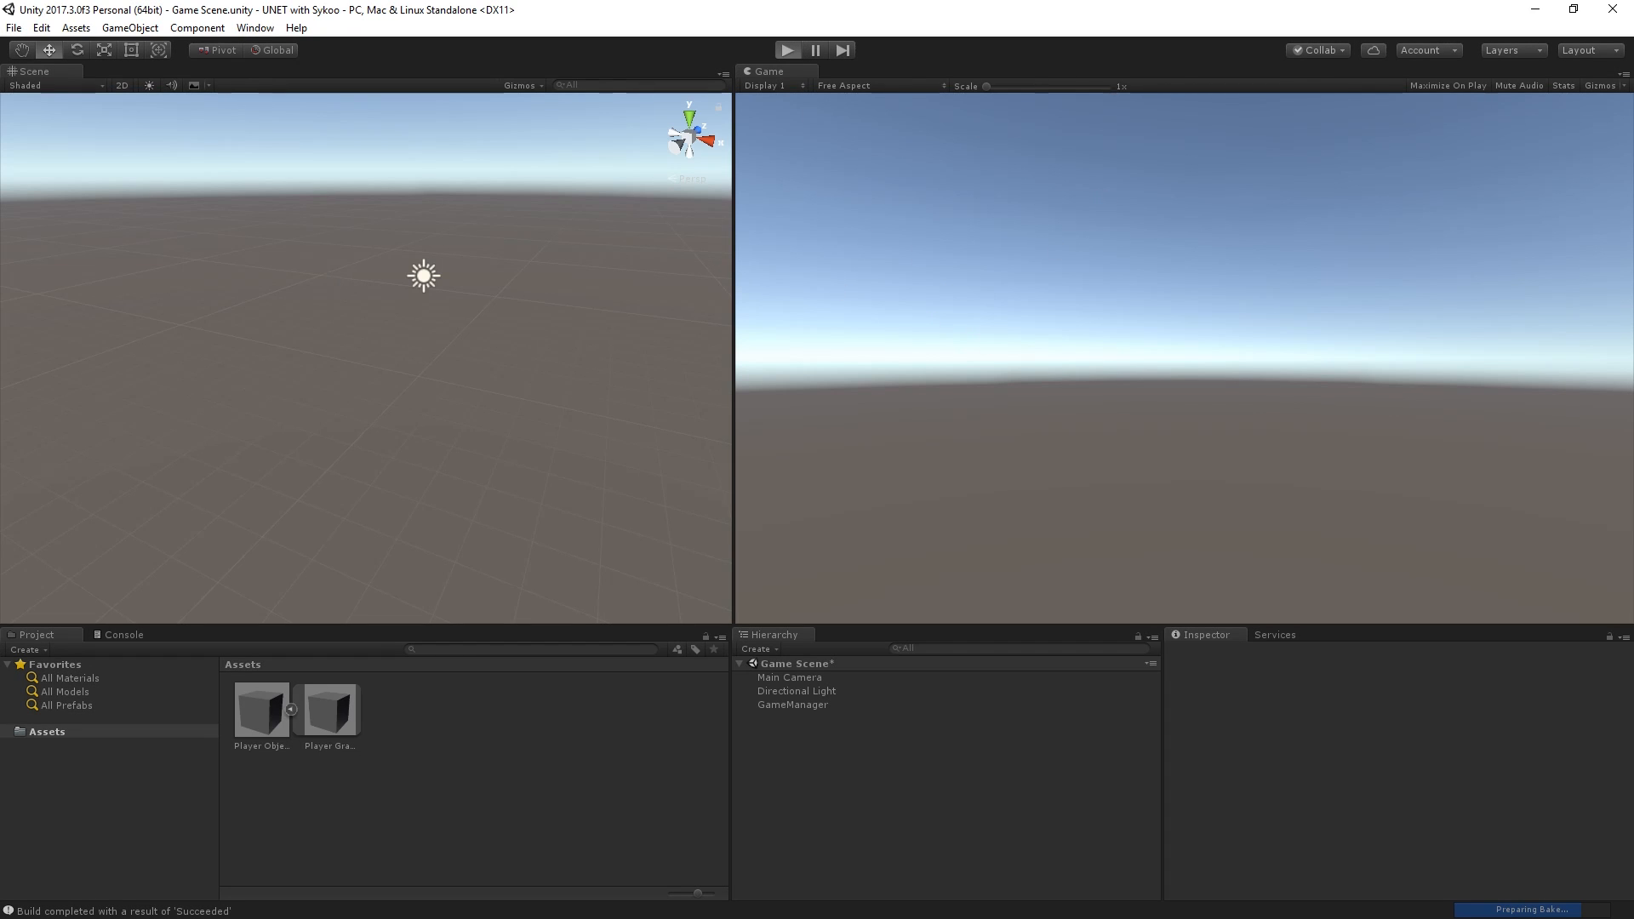
key(ctrl+p)
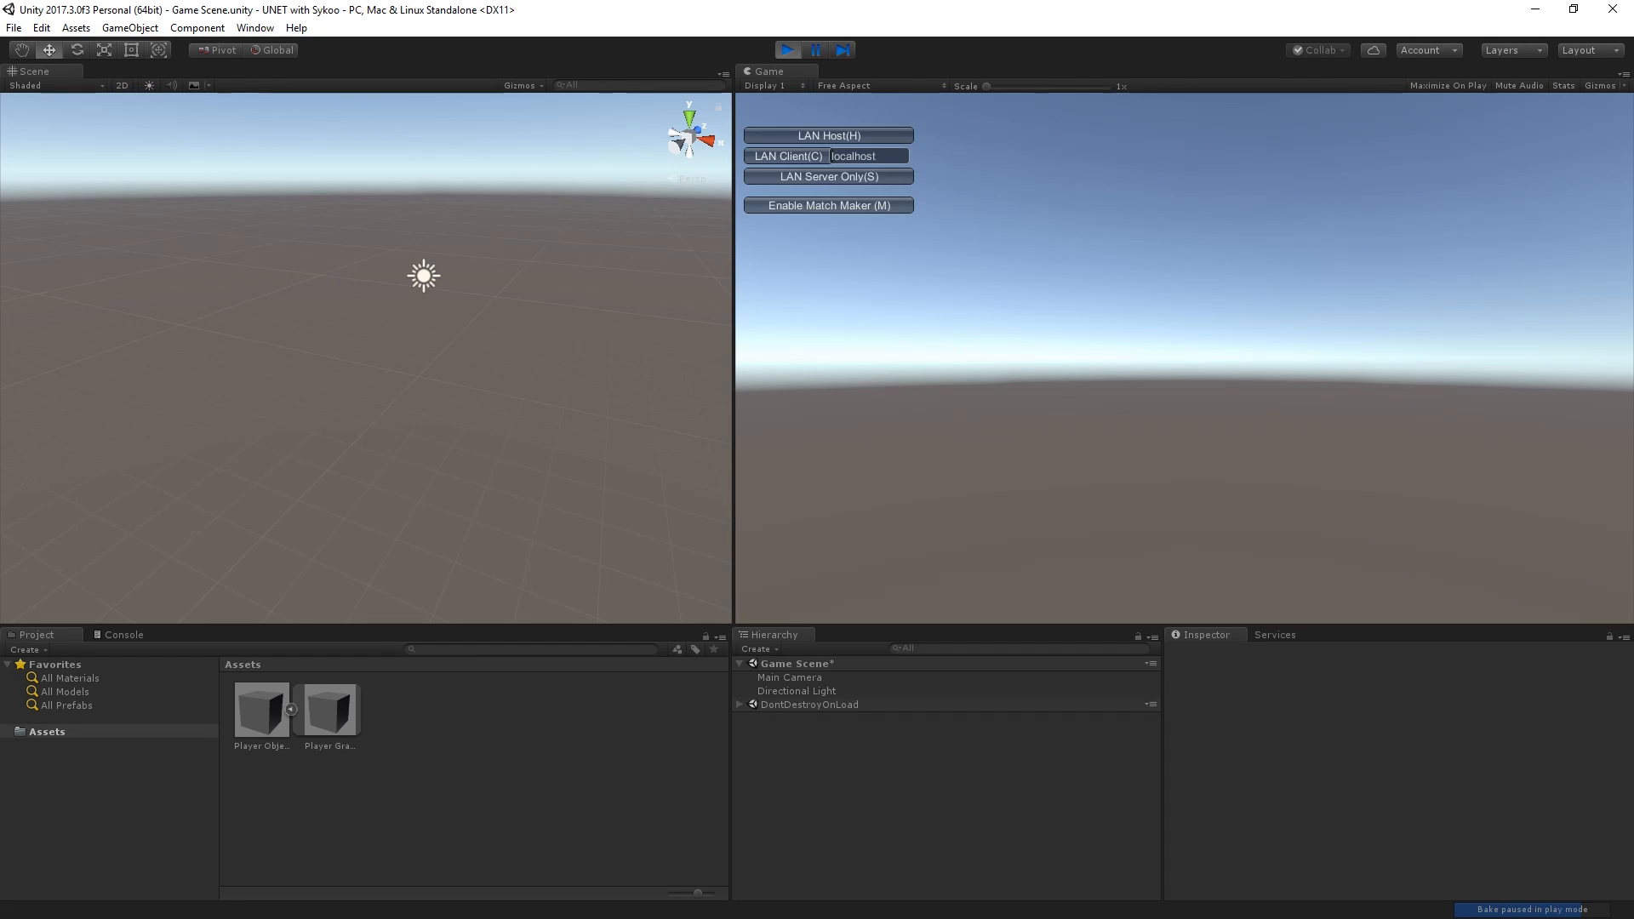
click(830, 136)
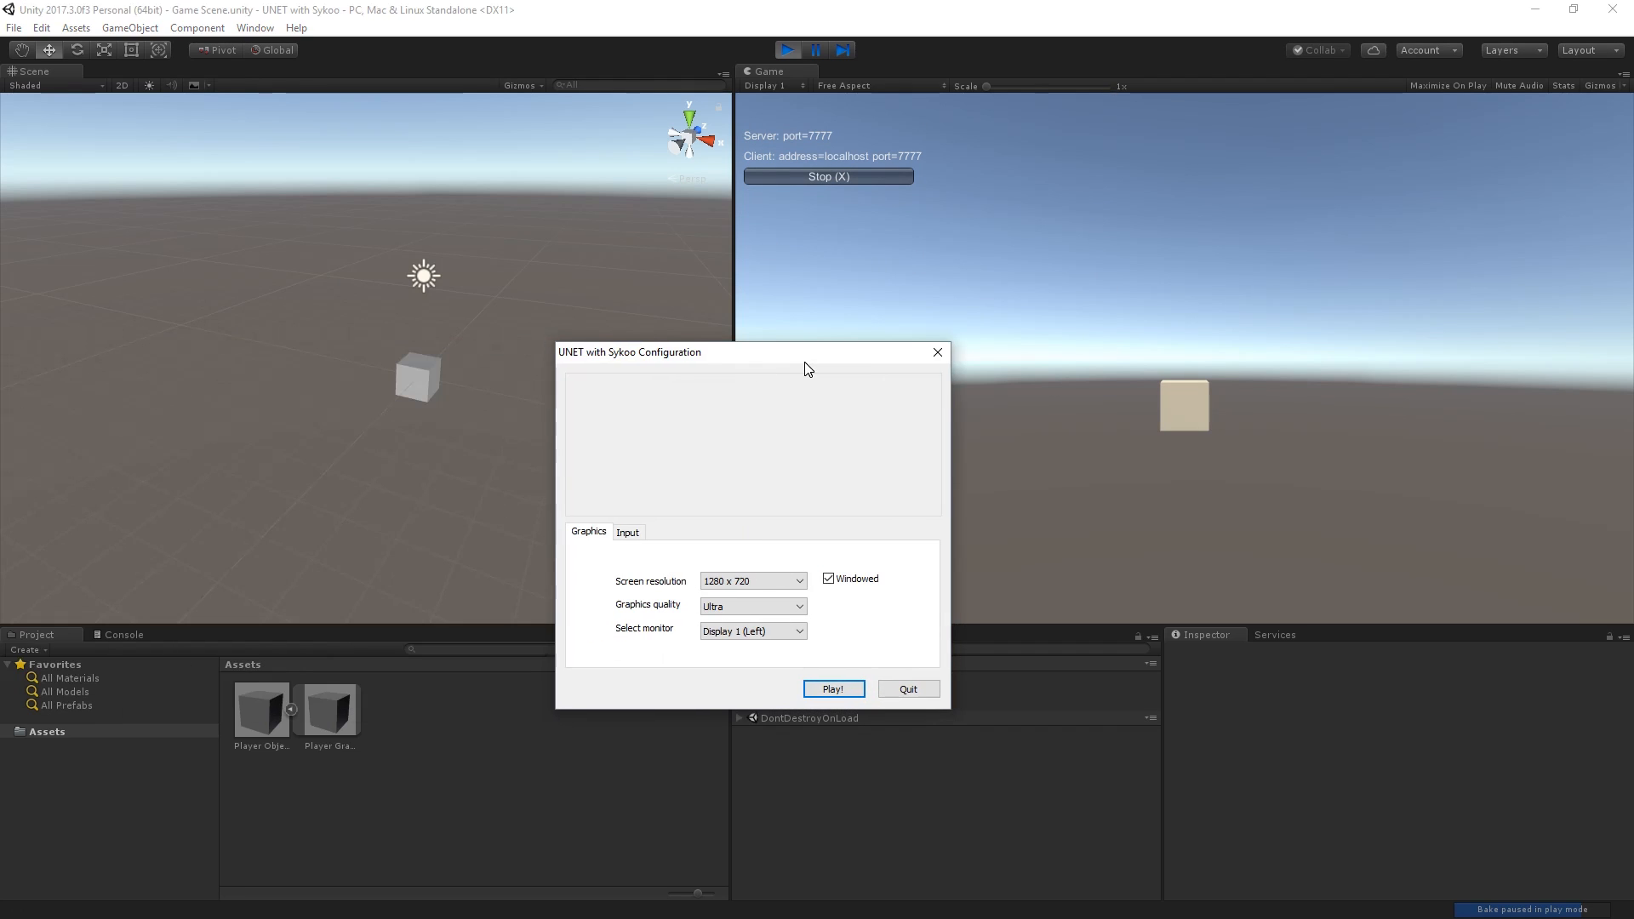
Step: Launch the built game windowed at 1280 x 720 and connect it to localhost as a LAN client, with its window moved aside
click(833, 688)
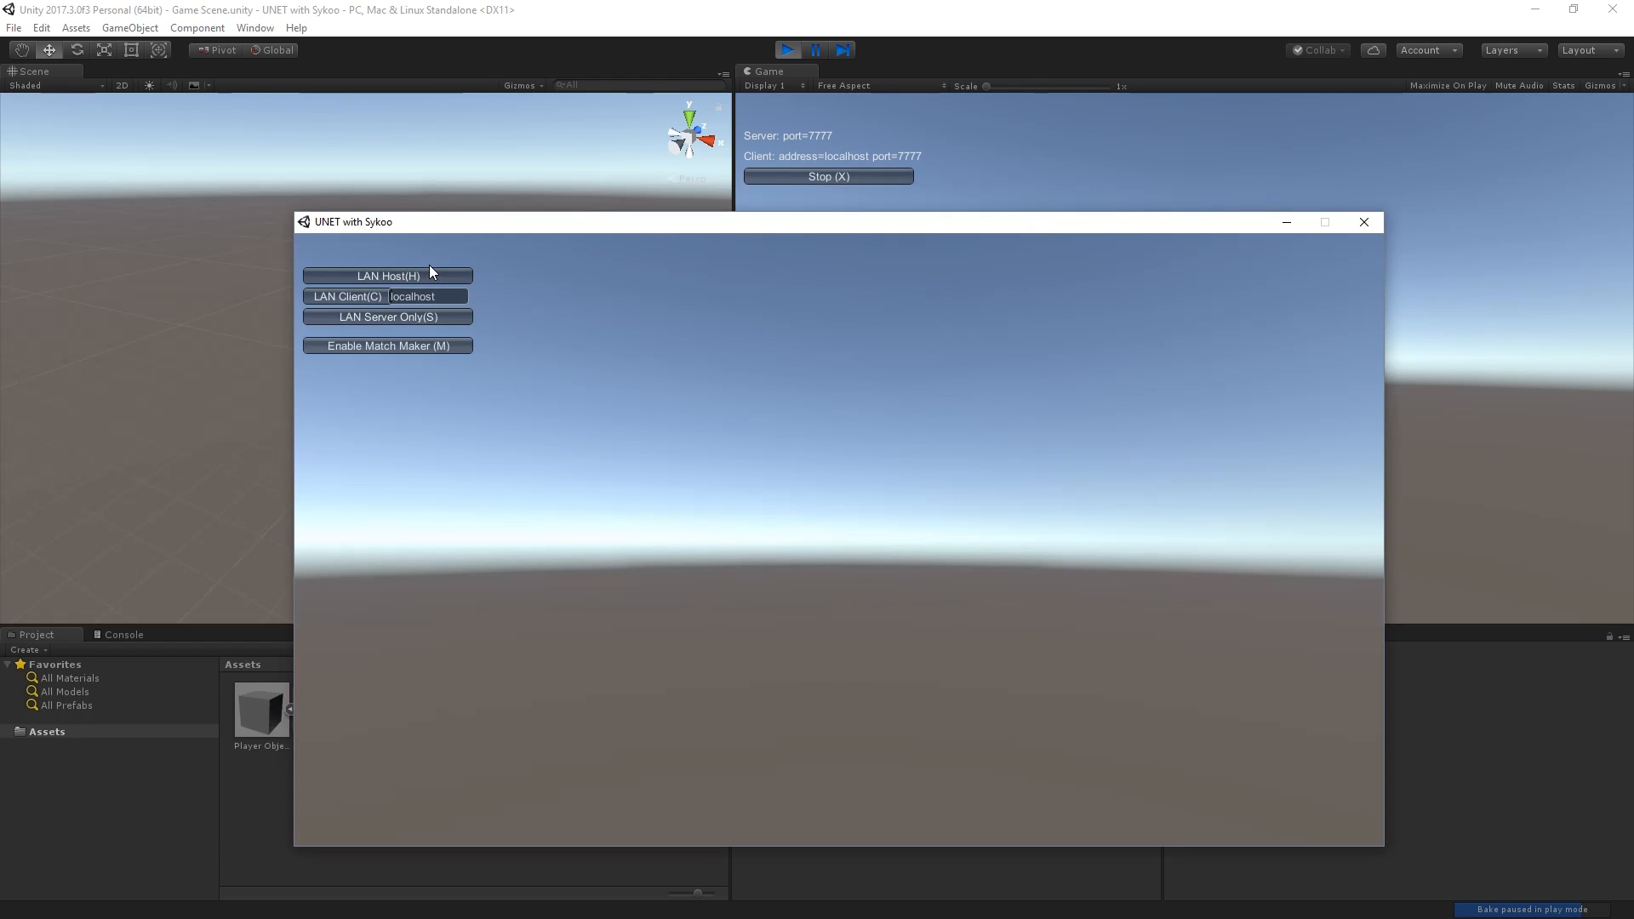
click(366, 296)
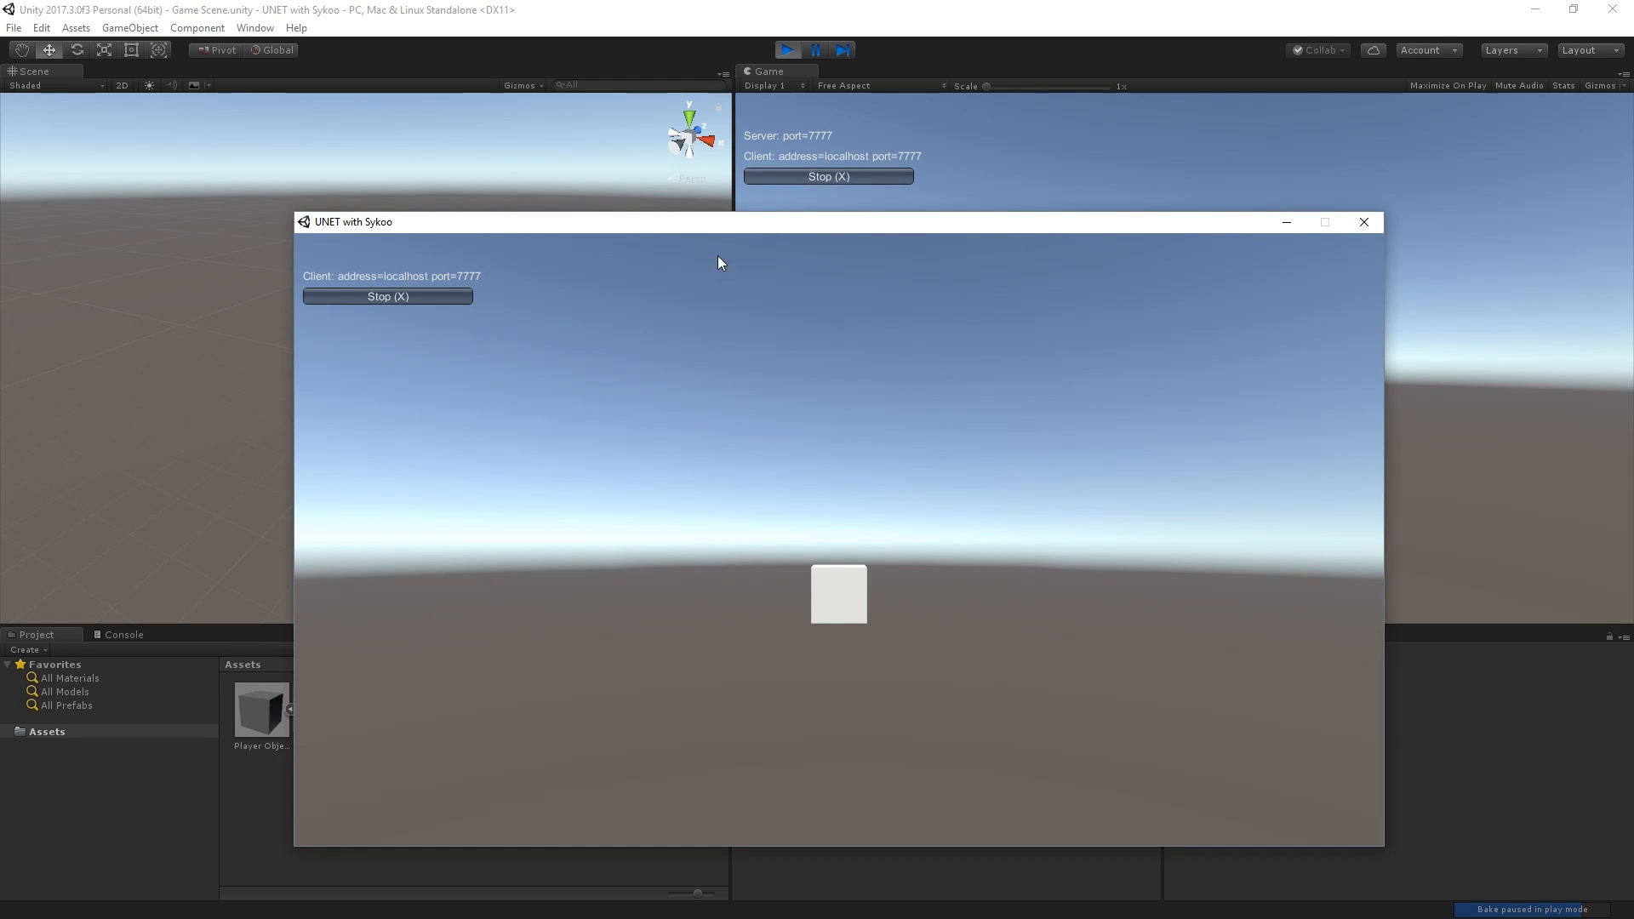
drag(789, 221, 0, 242)
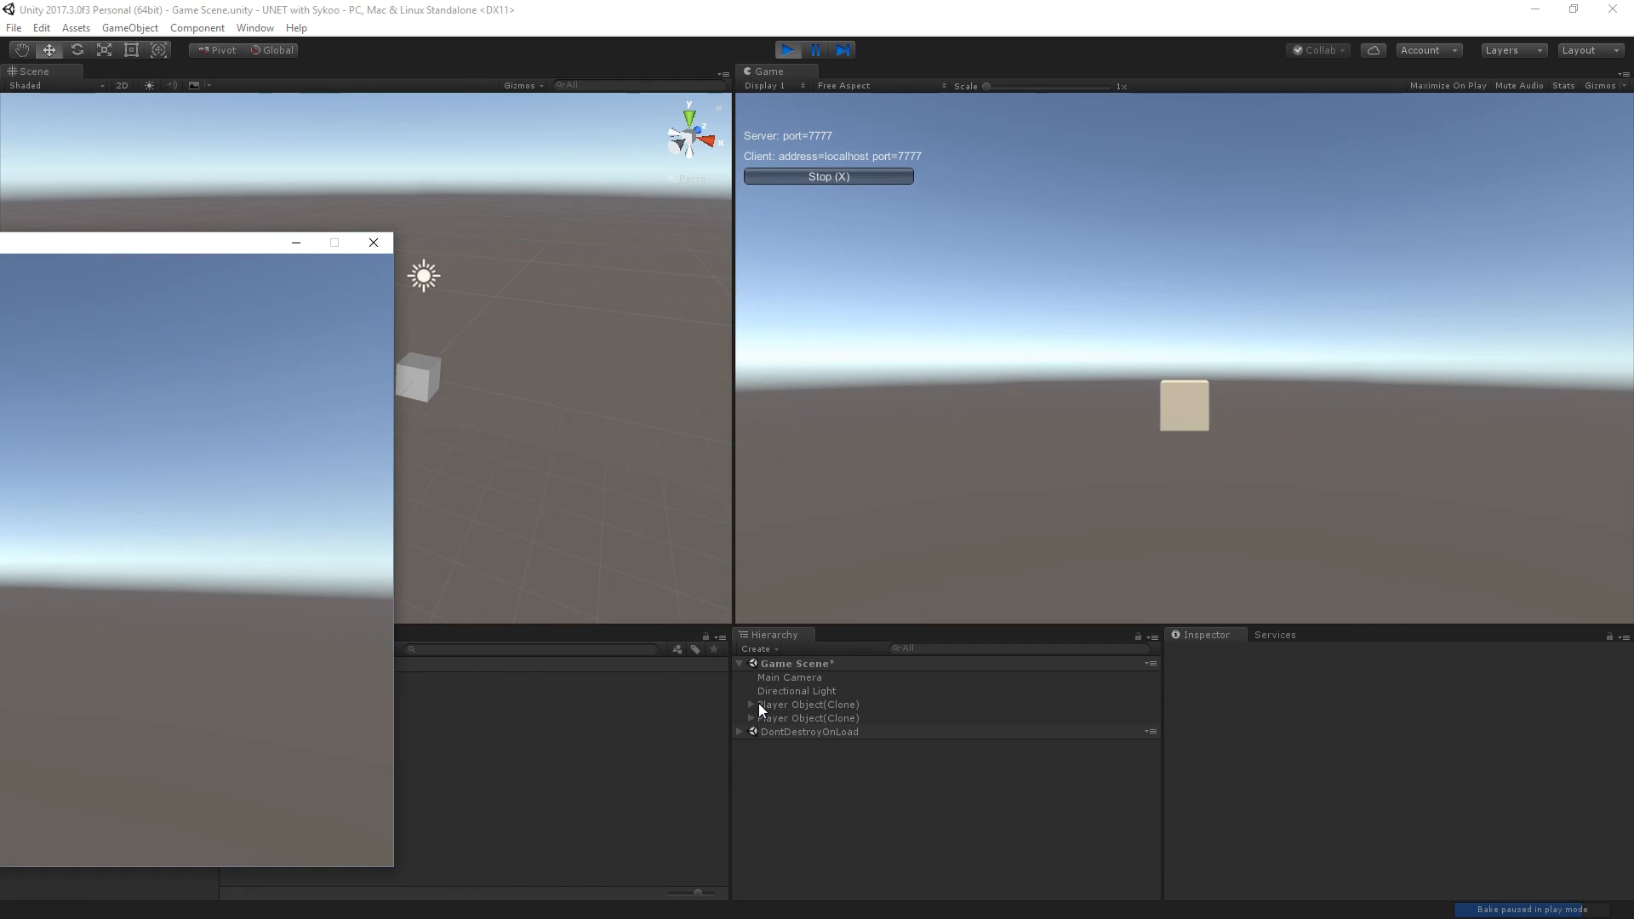
Step: Move the first Player Object clone along X to about -5.27 and check its position in the standalone client window
click(795, 707)
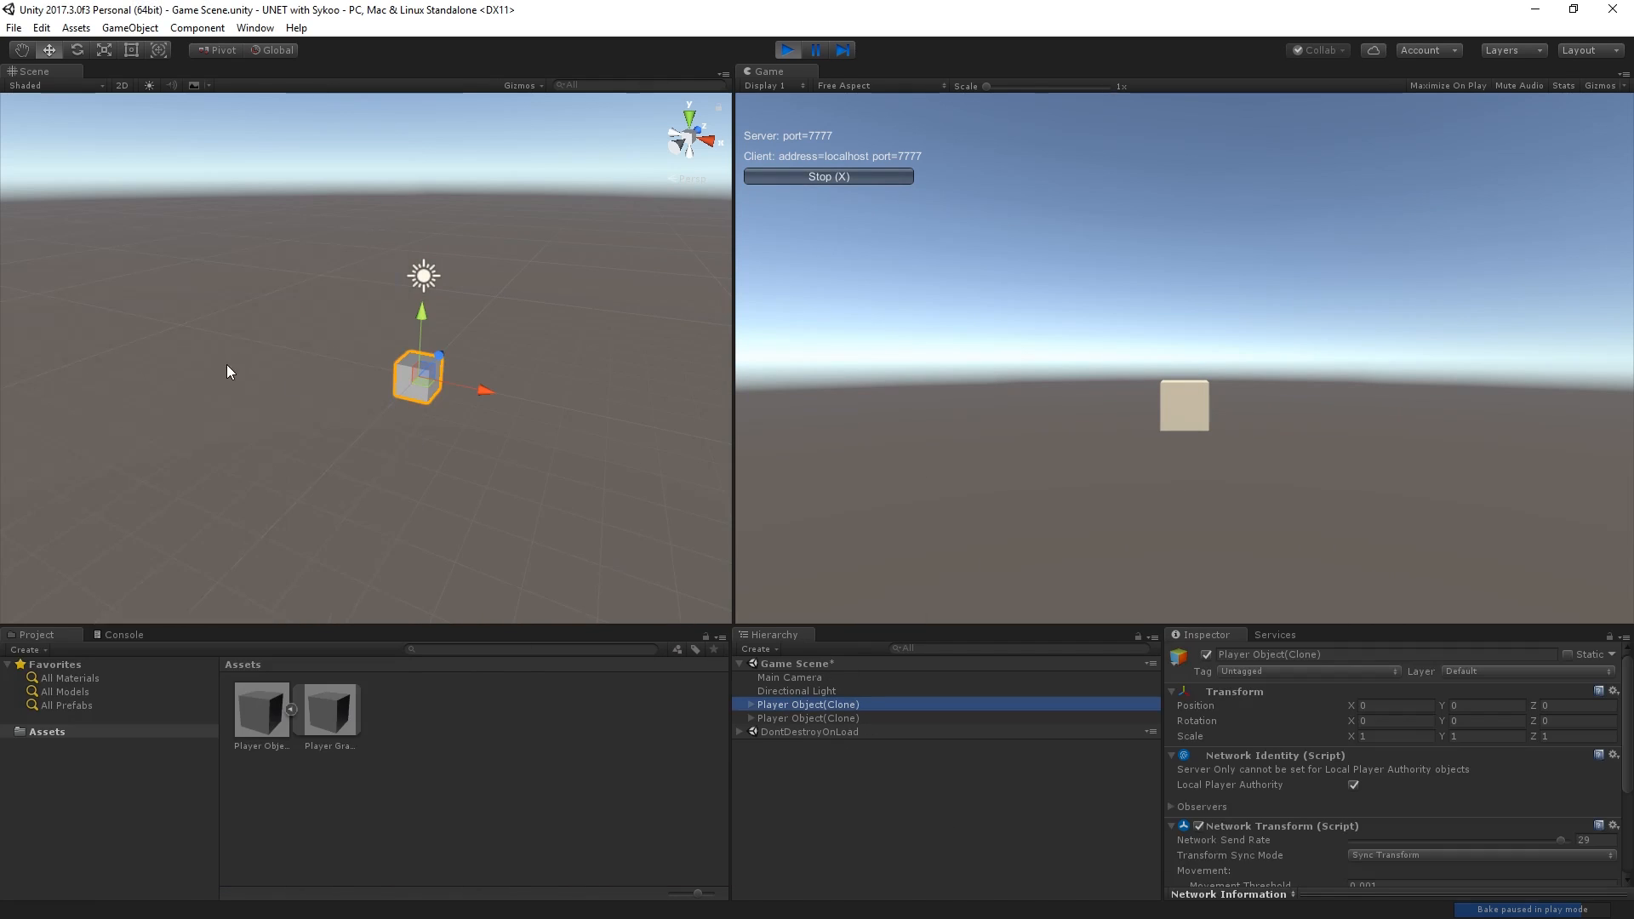
drag(481, 390, 308, 385)
drag(0, 247, 994, 220)
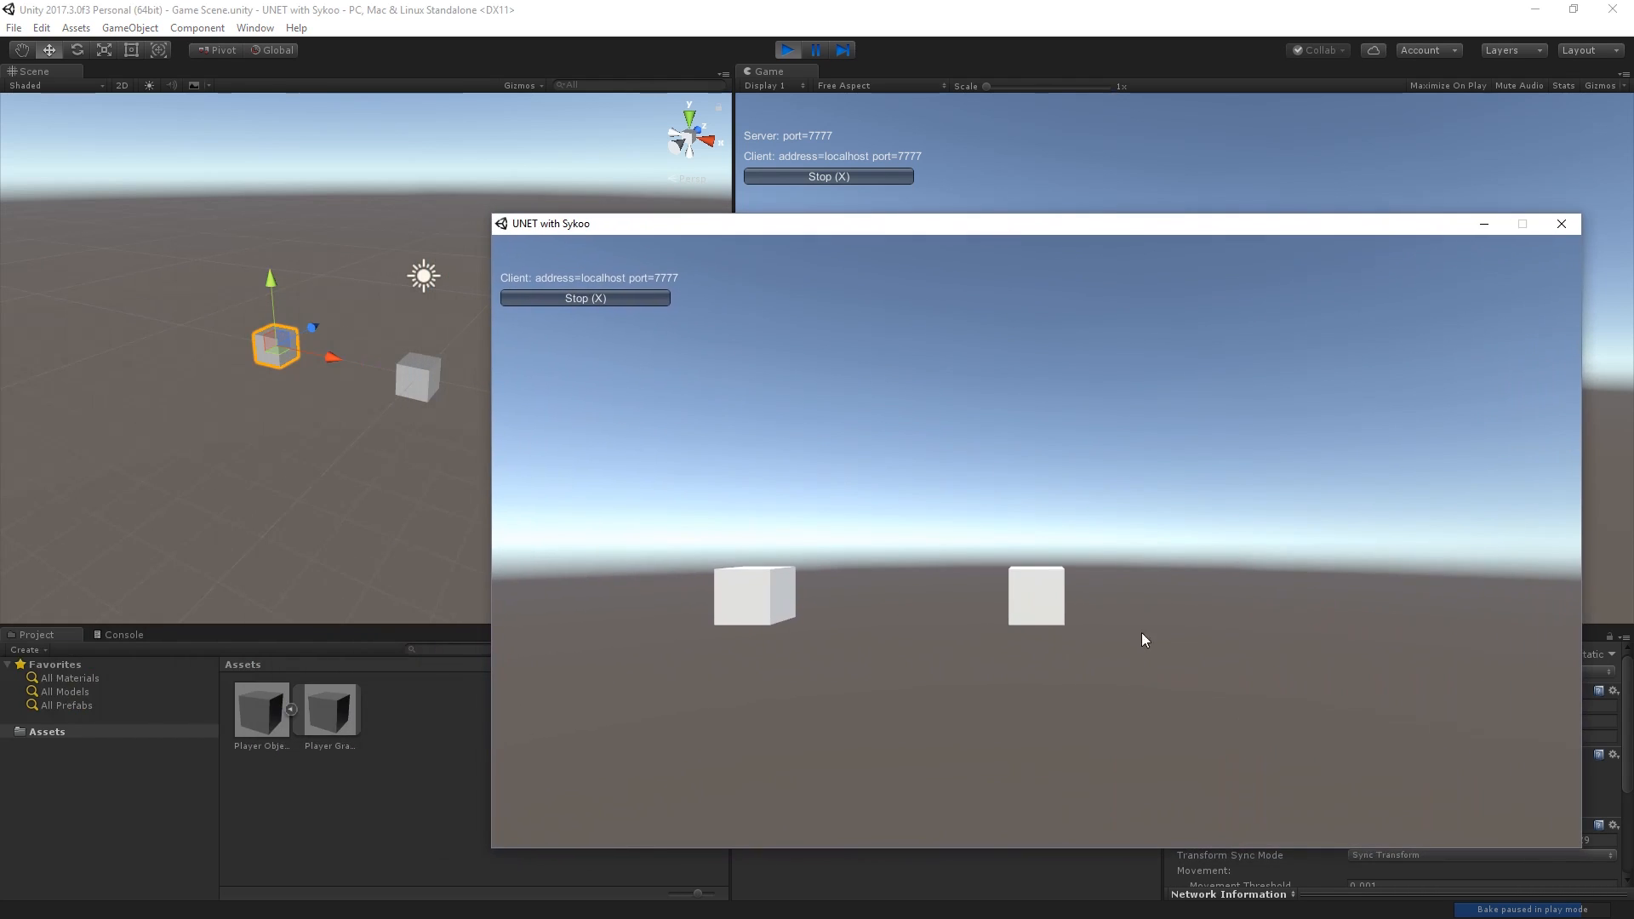
Step: Move the same clone to about X 0.45, Y 2.29, check it in the standalone client, and close that game window
click(325, 359)
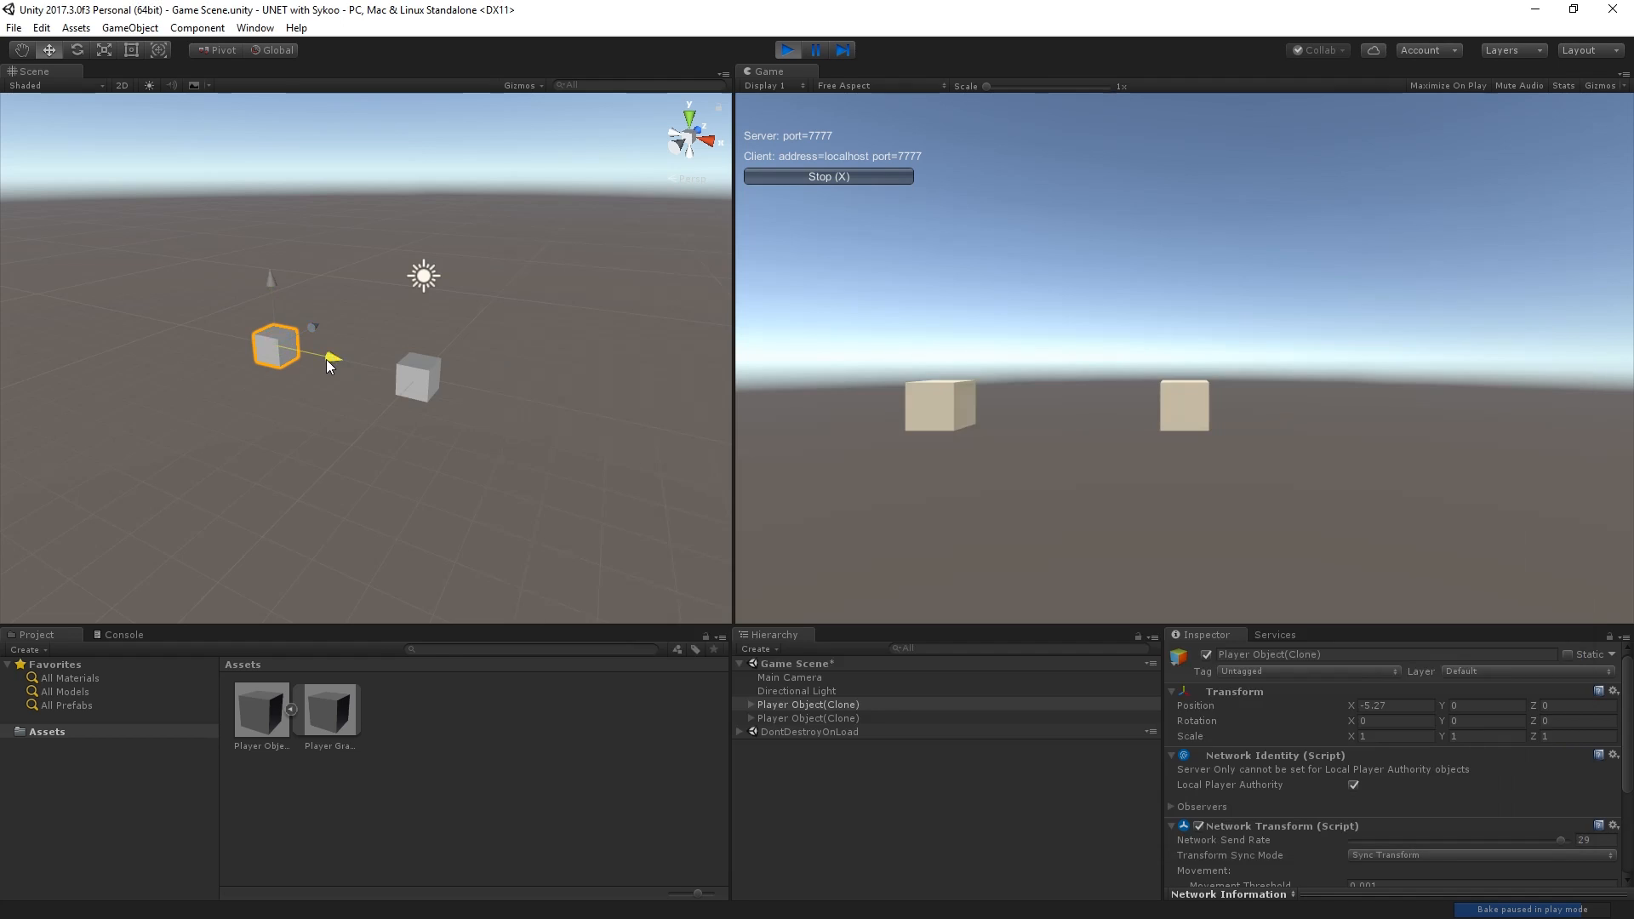
drag(326, 359, 454, 380)
drag(439, 315, 442, 237)
key(alt+Tab)
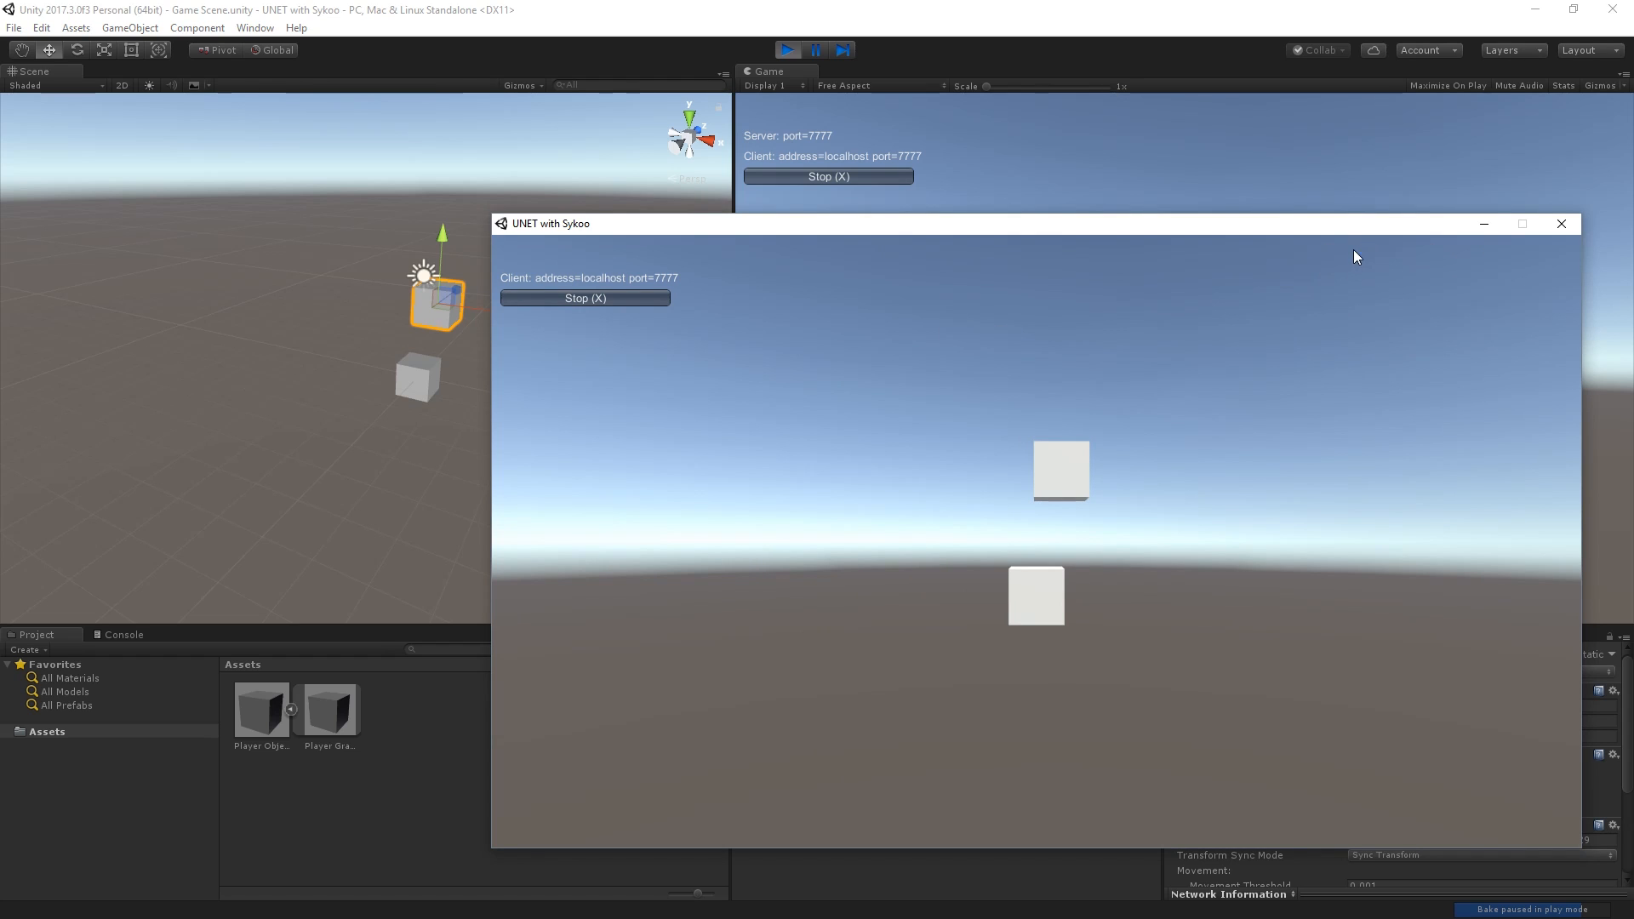
click(1573, 226)
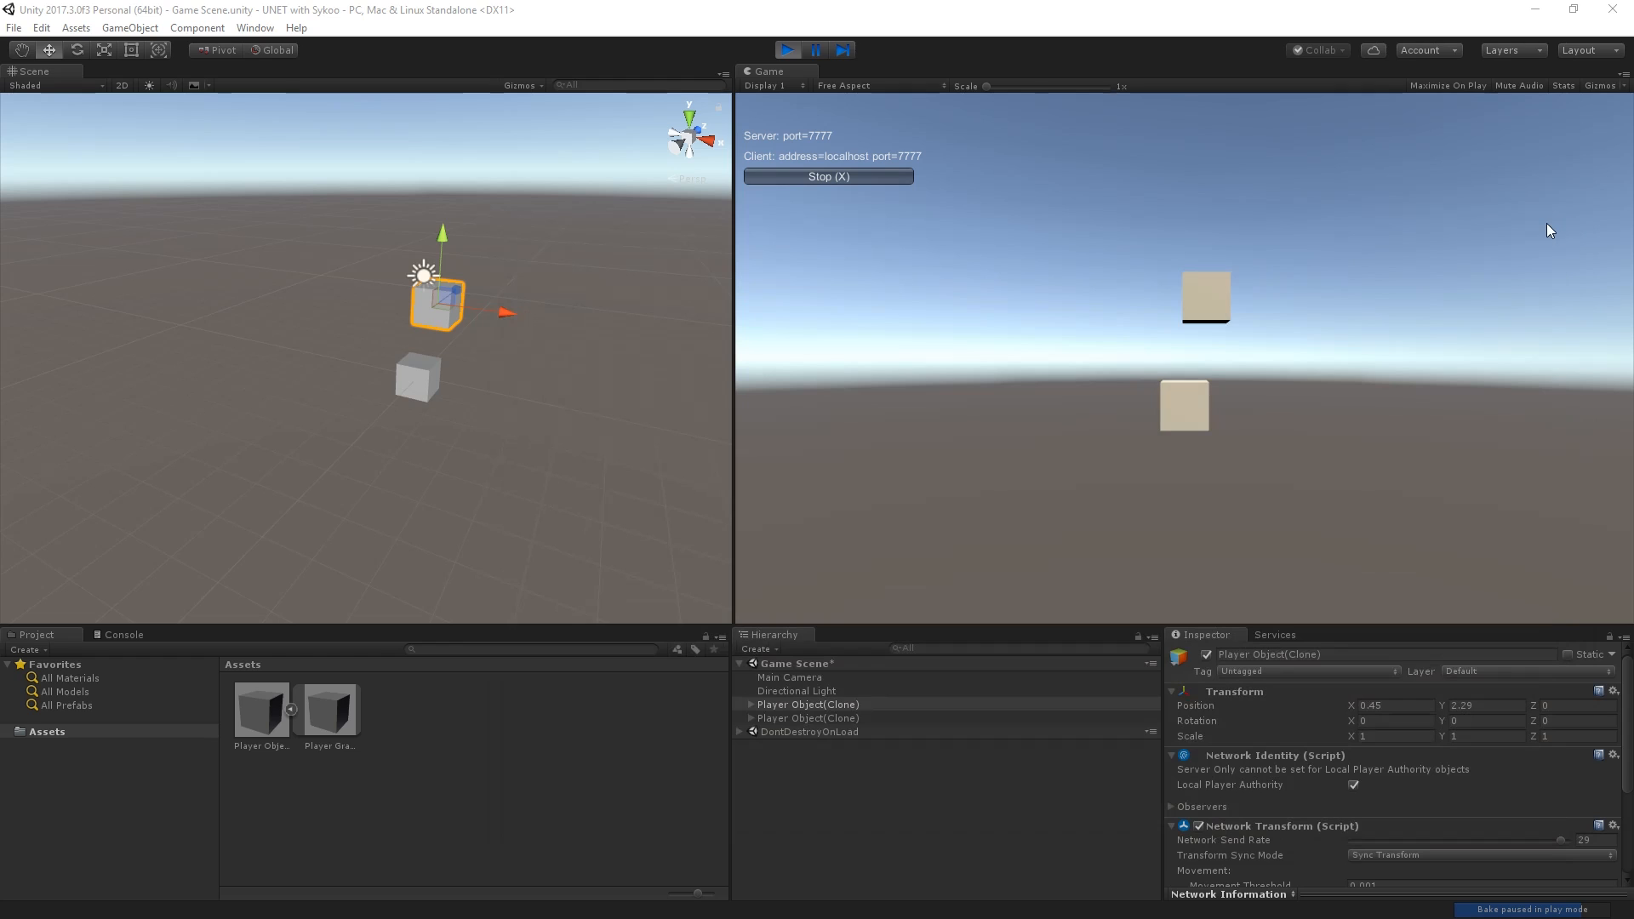